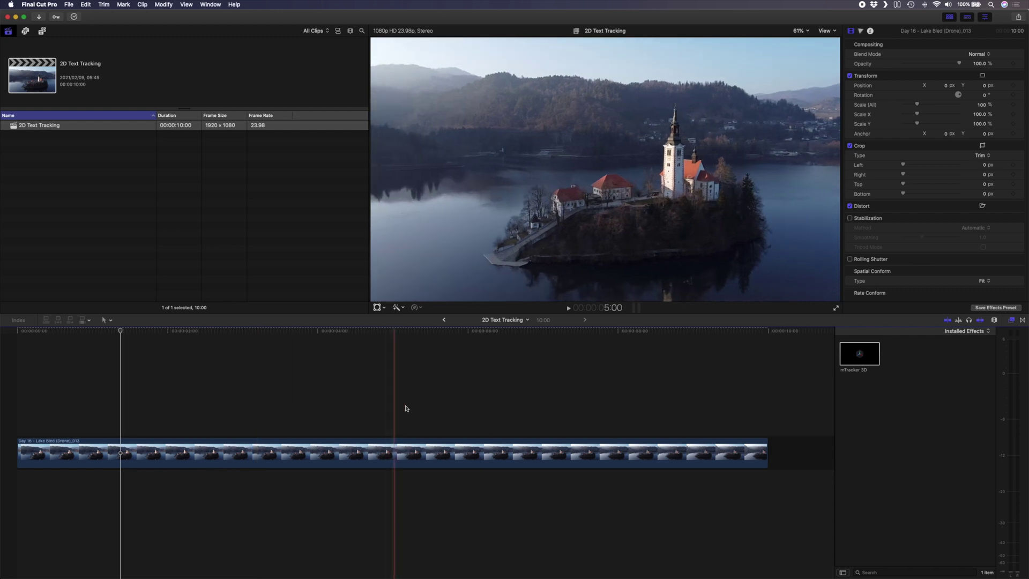
Apply mTracker 3D to the Lake Bled drone clip and run its motion track.
left_click_drag(866, 356, 296, 447)
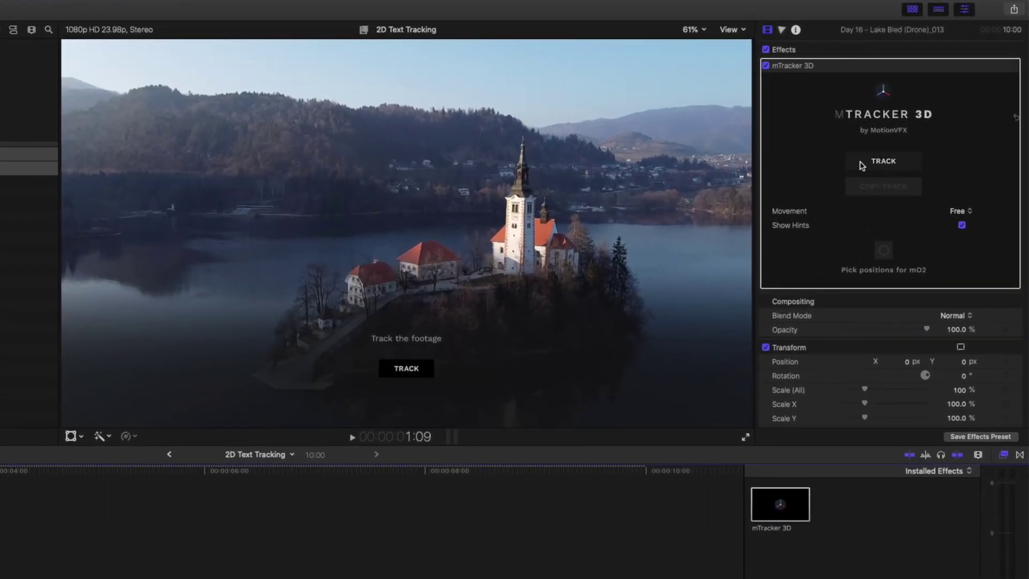
left_click(905, 167)
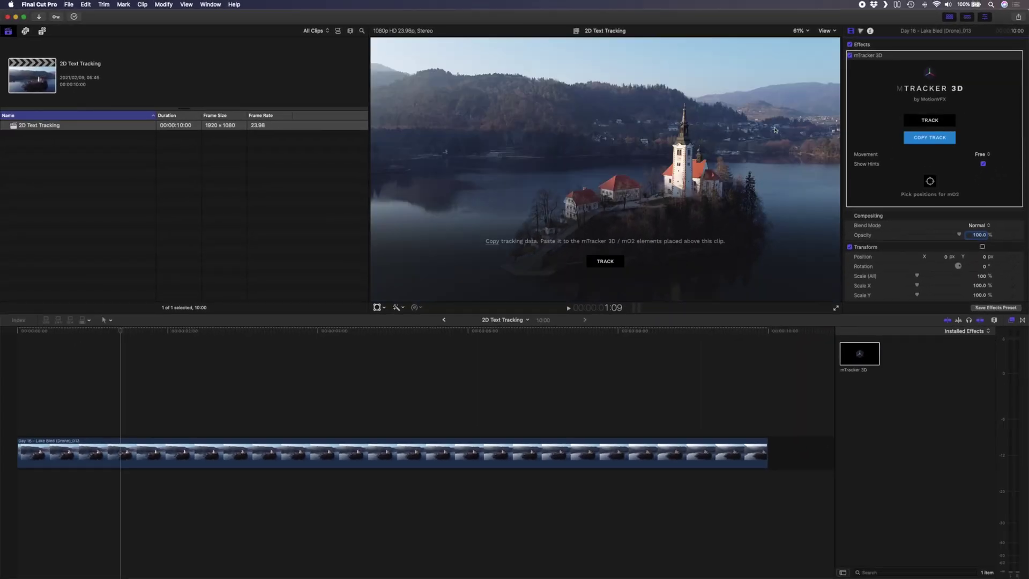
Add the Title 2D 05 title from Installed Titles above the drone clip.
left_click(42, 32)
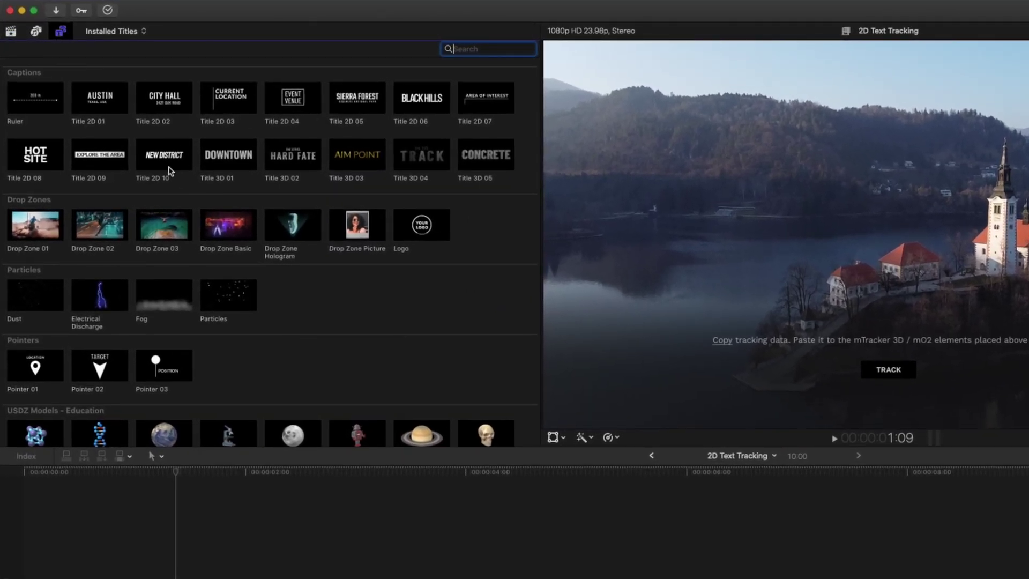
scroll(169, 170, "down", 12)
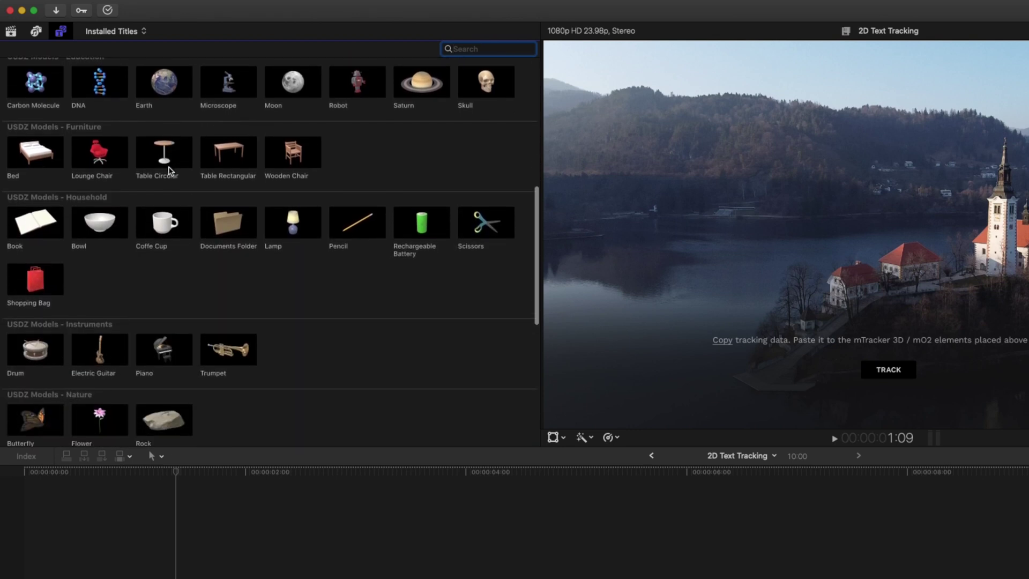
scroll(170, 171, "down", 5)
scroll(169, 171, "up", 15)
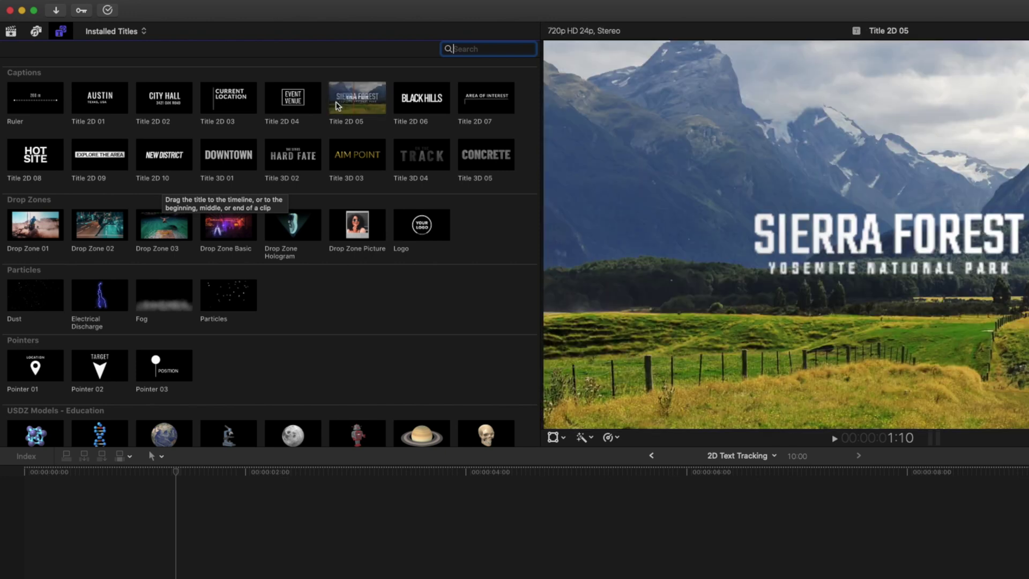
left_click_drag(352, 101, 373, 535)
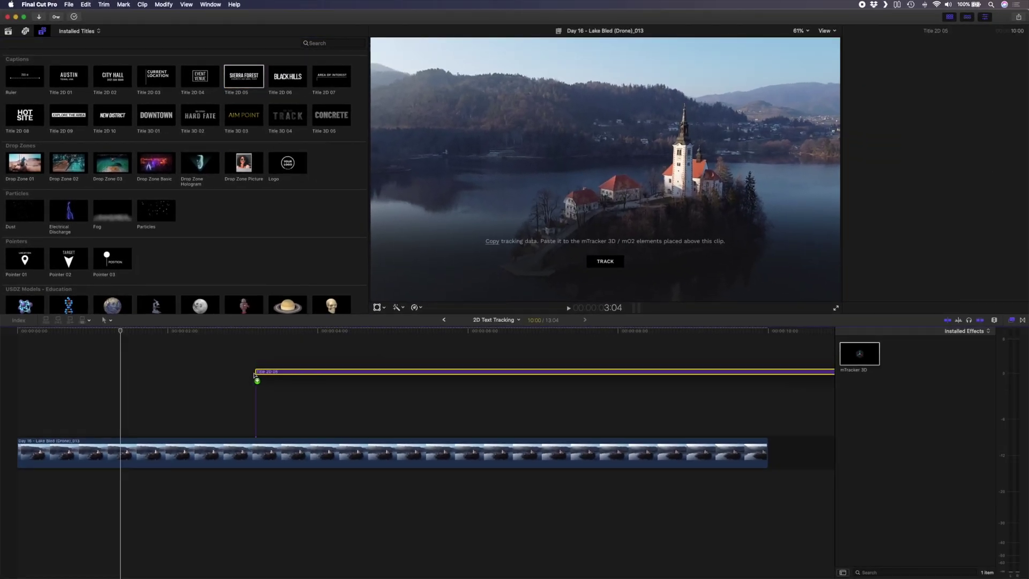
Slide the title earlier and trim its end to the drone clip's end.
left_click_drag(255, 375, 183, 432)
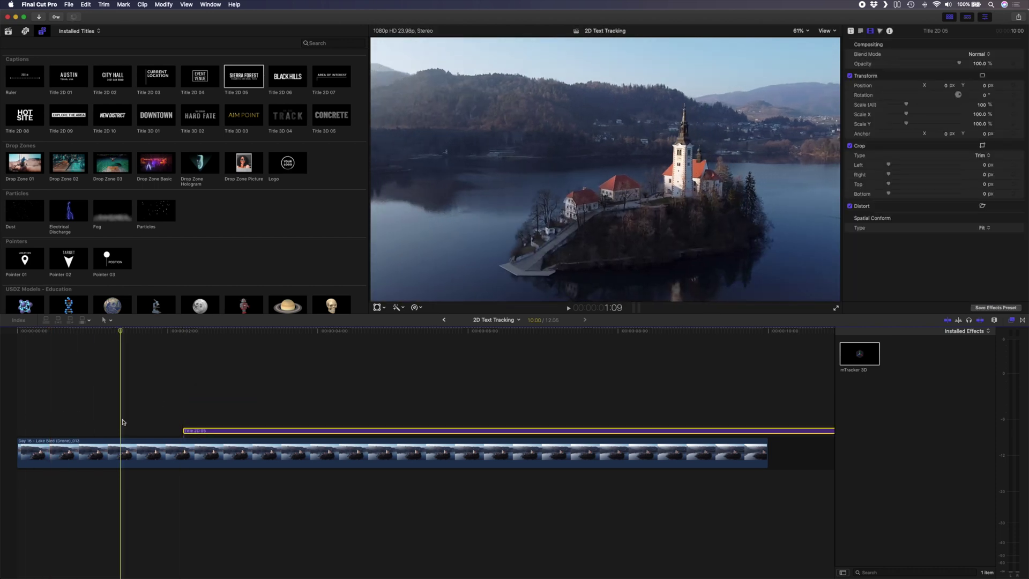
left_click_drag(187, 432, 137, 431)
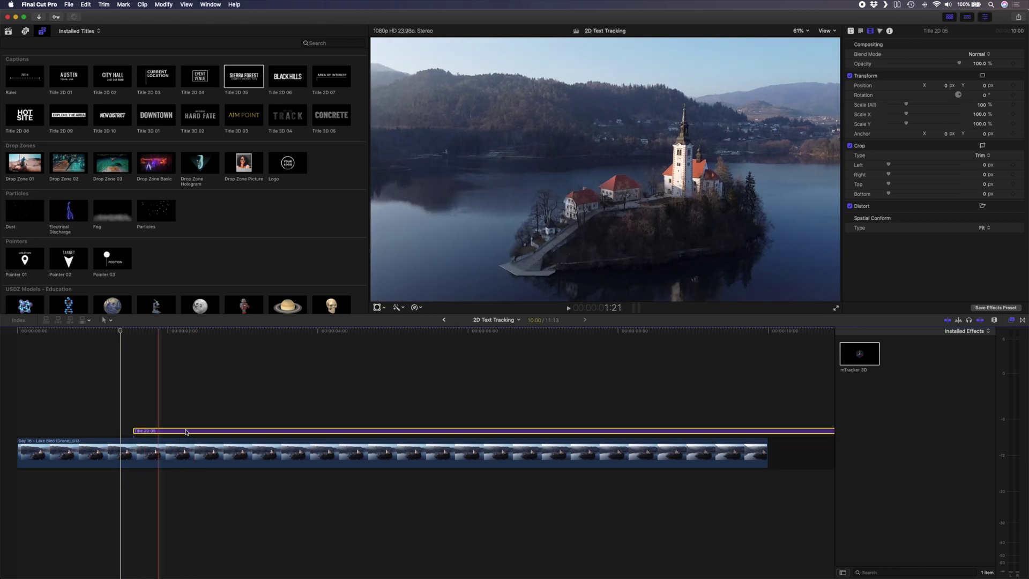
key("alt+bracketright")
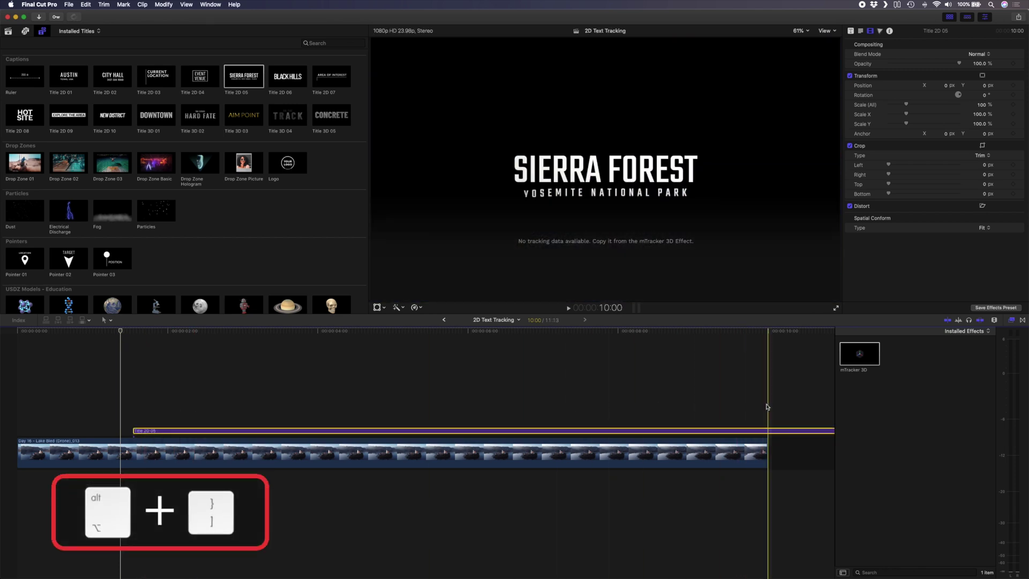
key("alt+bracketright")
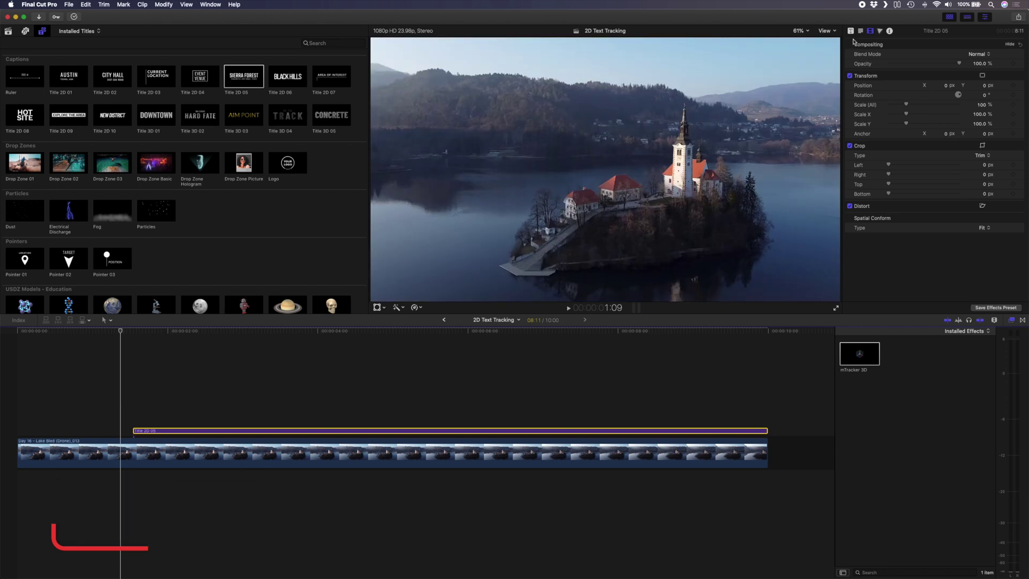
Replace SIERRA FOREST with LAKE BLED and YOSEMITE NATIONAL PARK with SLOVENIA.
left_click(850, 30)
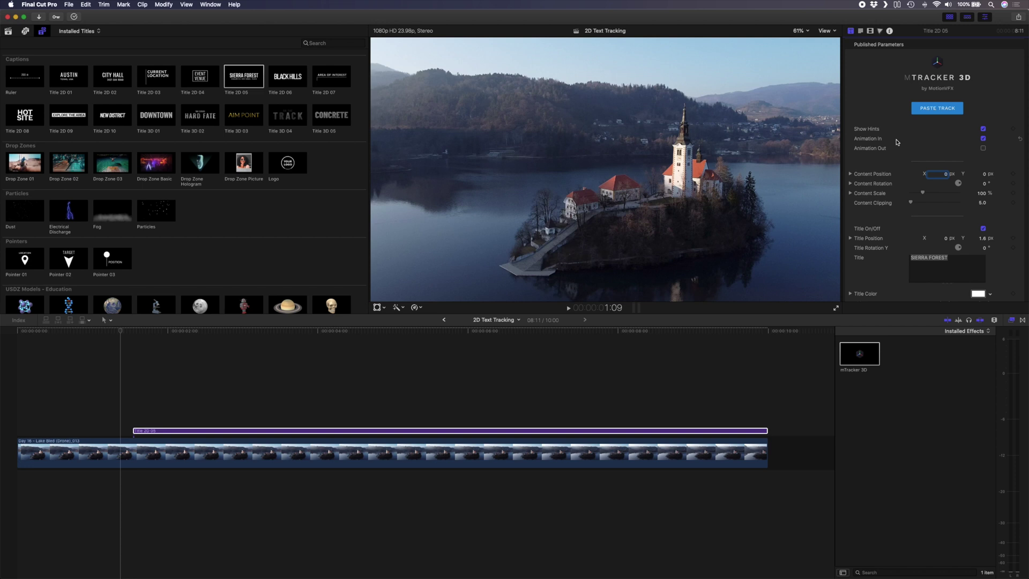
left_click(385, 400)
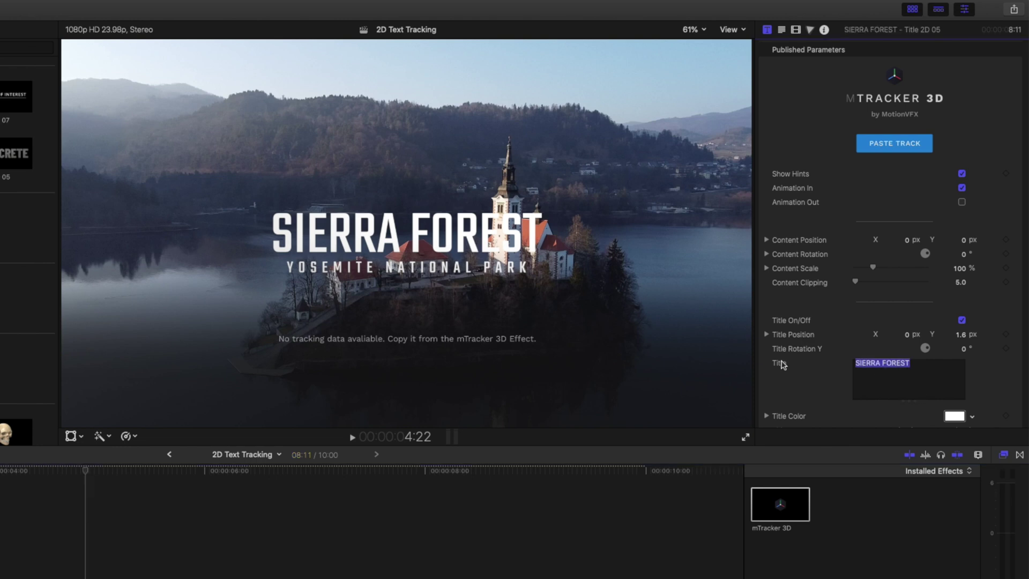
type("LAKE BLED")
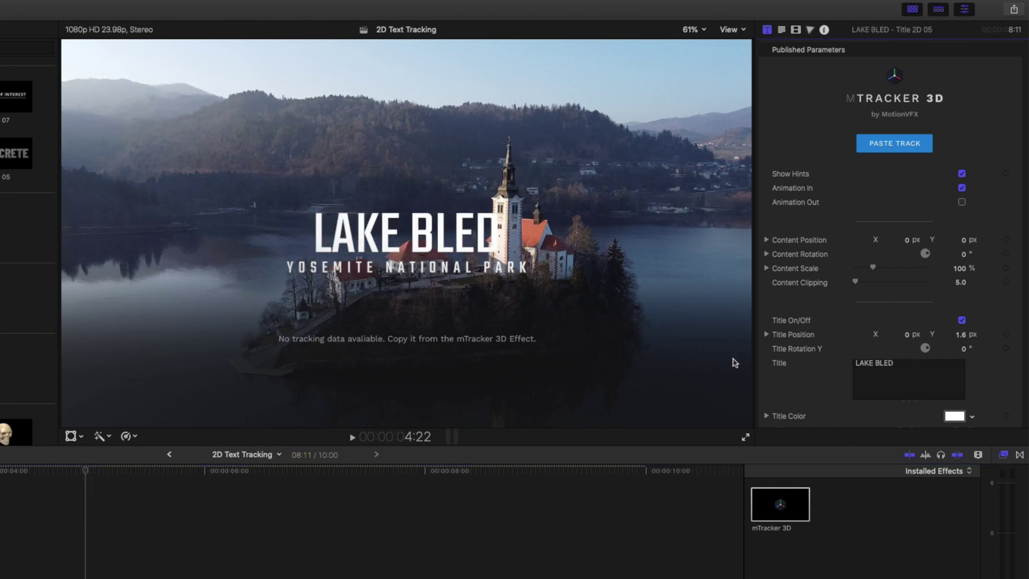
left_click(785, 350)
scroll(785, 349, "down", 10)
triple_click(933, 295)
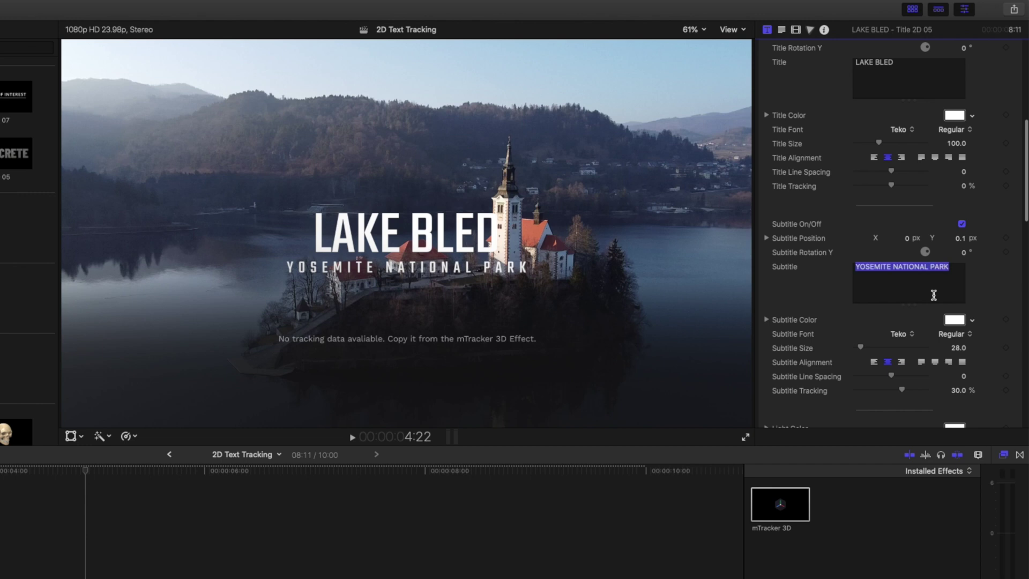
type("SLOVENIA")
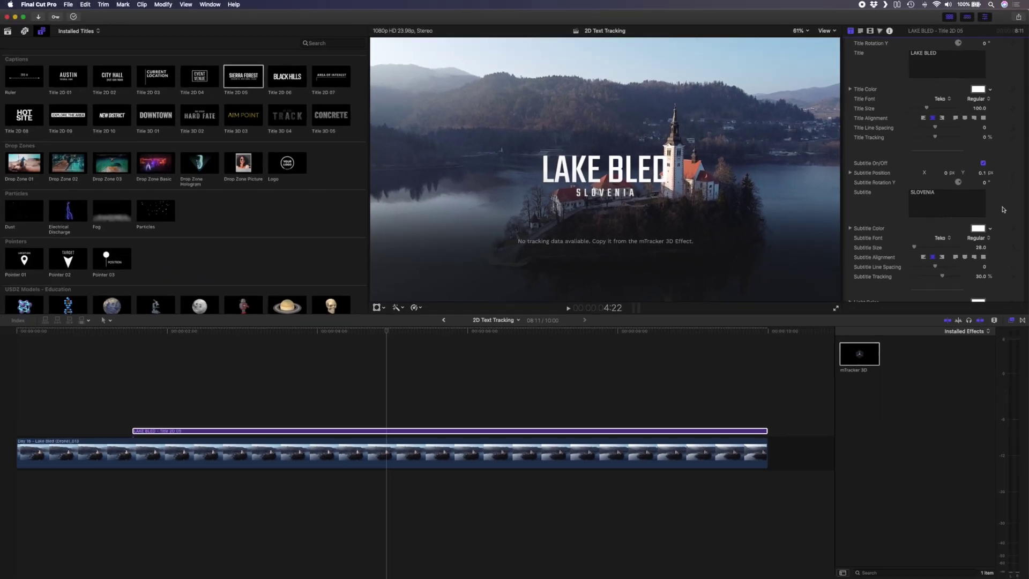
scroll(902, 200, "up", 10)
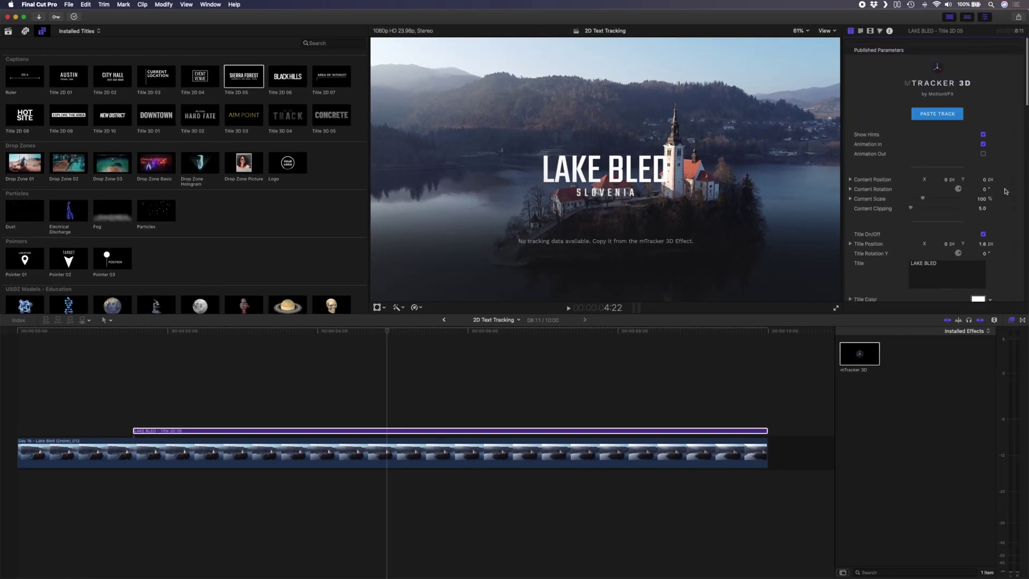
Copy the drone clip's track onto the LAKE BLED title and anchor it on the red-roofed house.
left_click(422, 453)
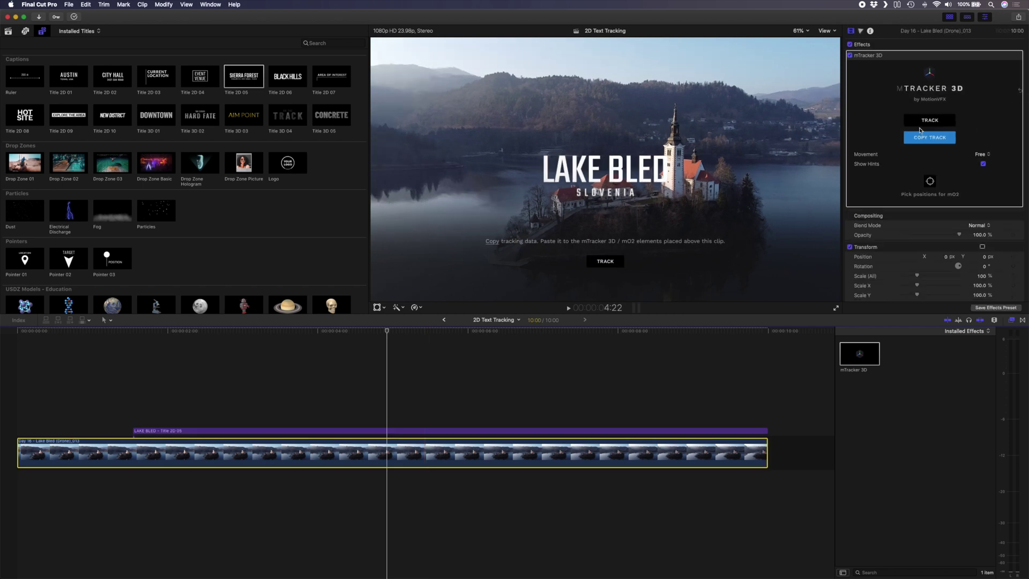
left_click(932, 140)
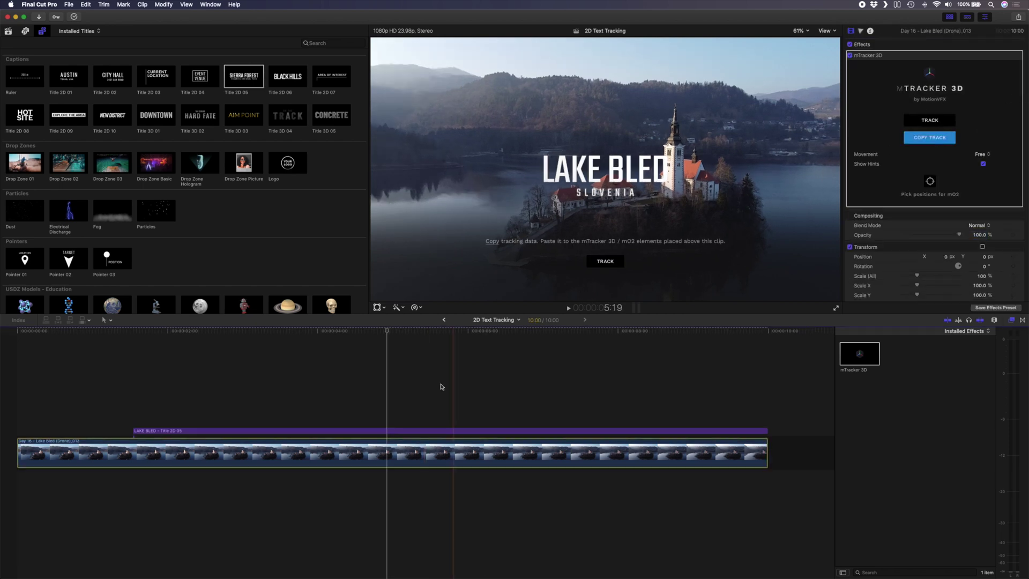
left_click(388, 430)
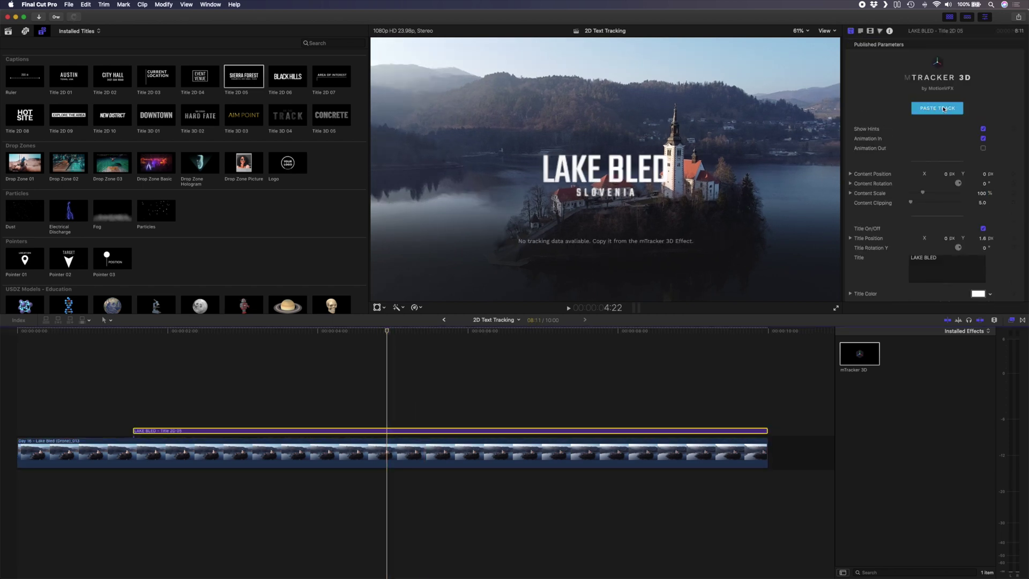
left_click(945, 111)
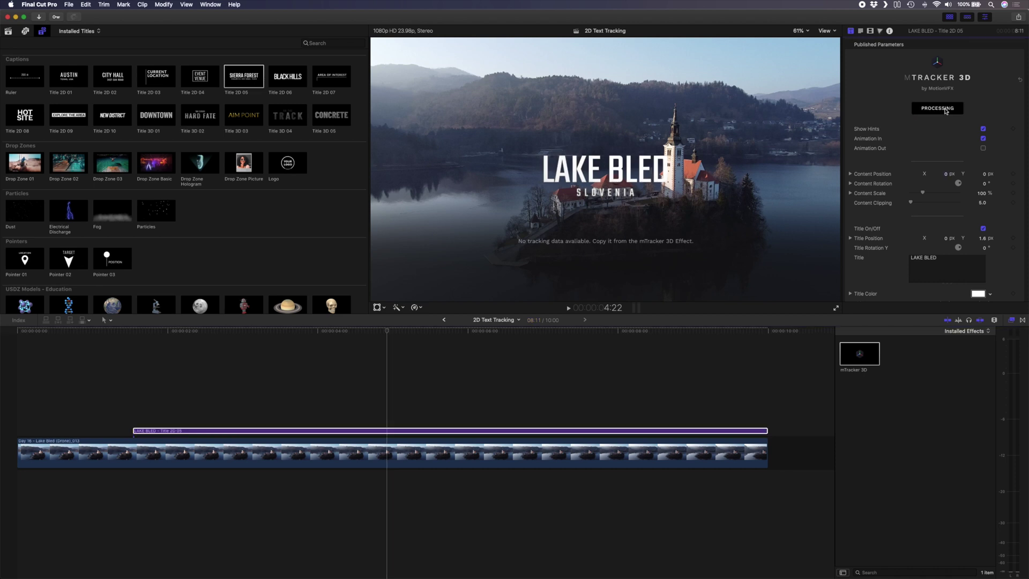
left_click(575, 186)
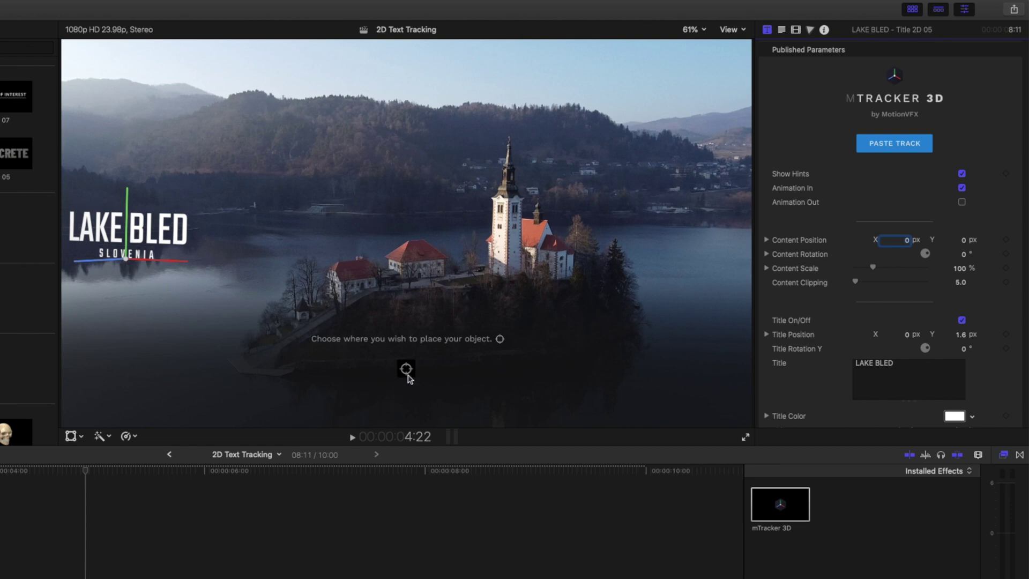
left_click(406, 369)
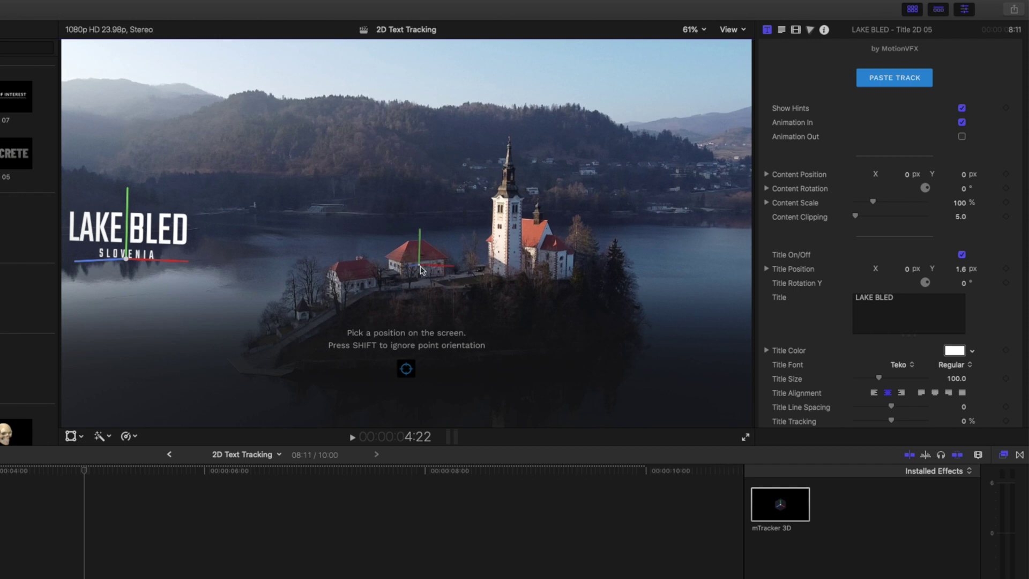
left_click(422, 279)
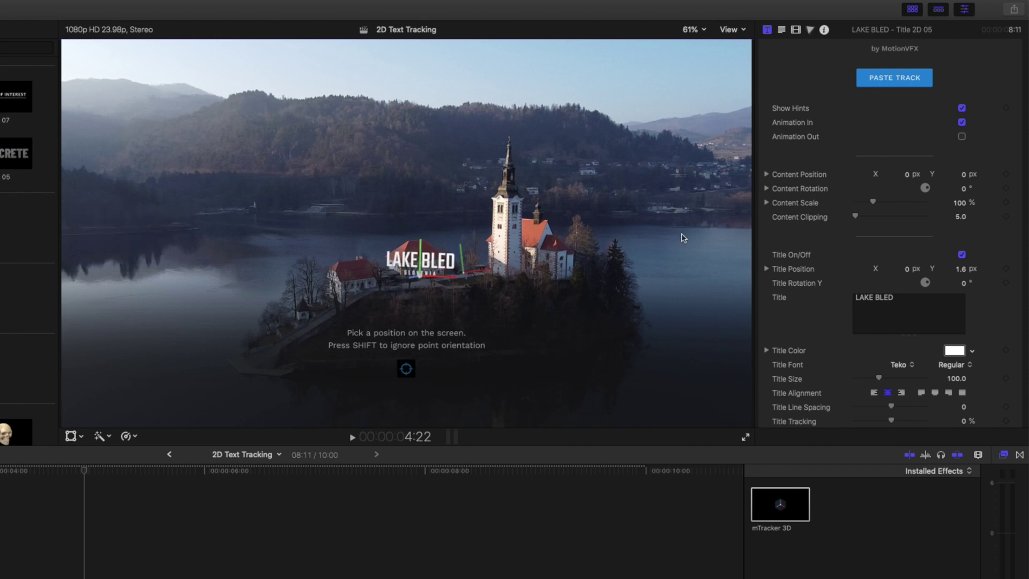
Hide the tracking hints and scale the LAKE BLED title up to 236%.
left_click(962, 108)
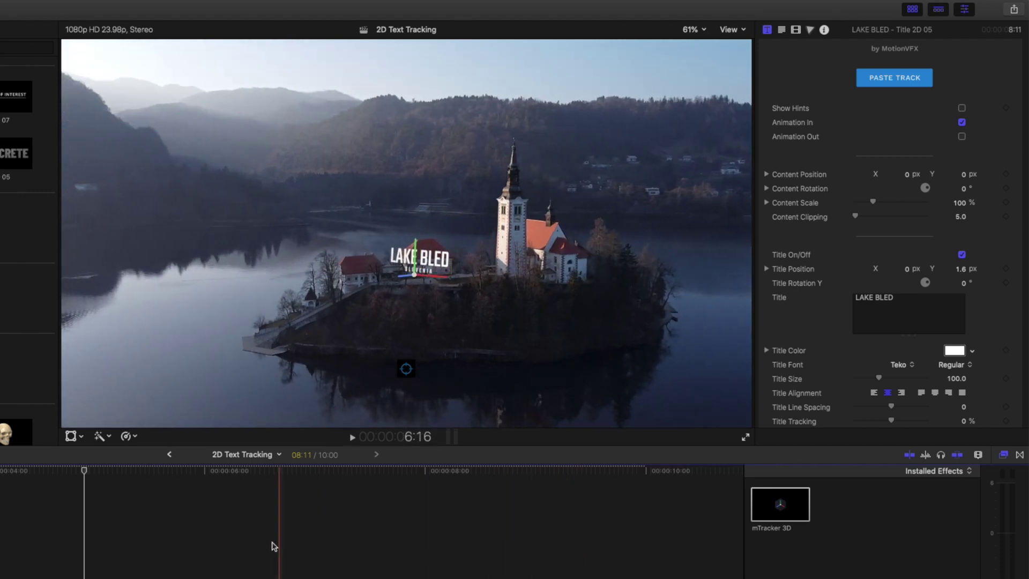
left_click(1, 531)
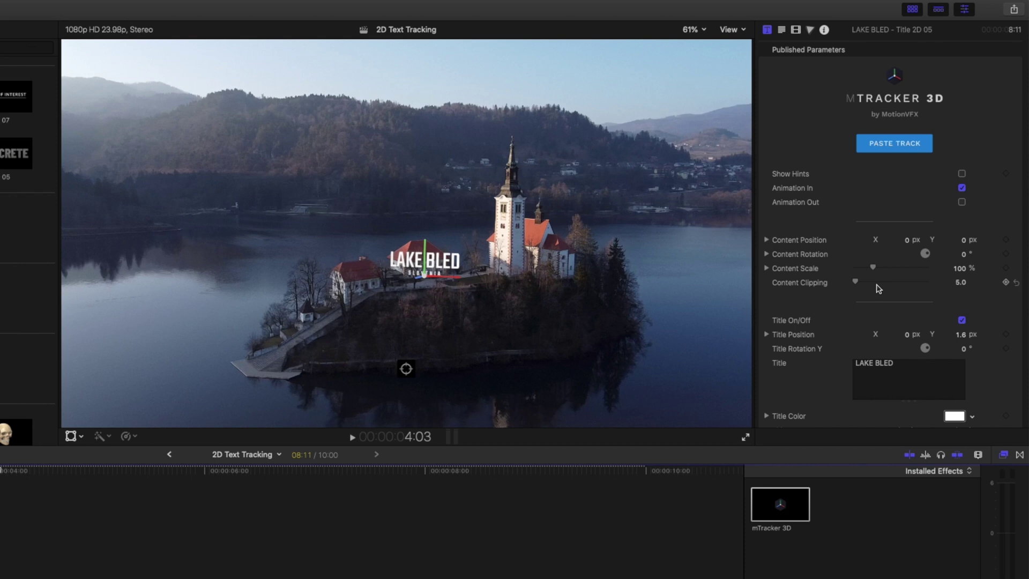
left_click_drag(881, 267, 893, 266)
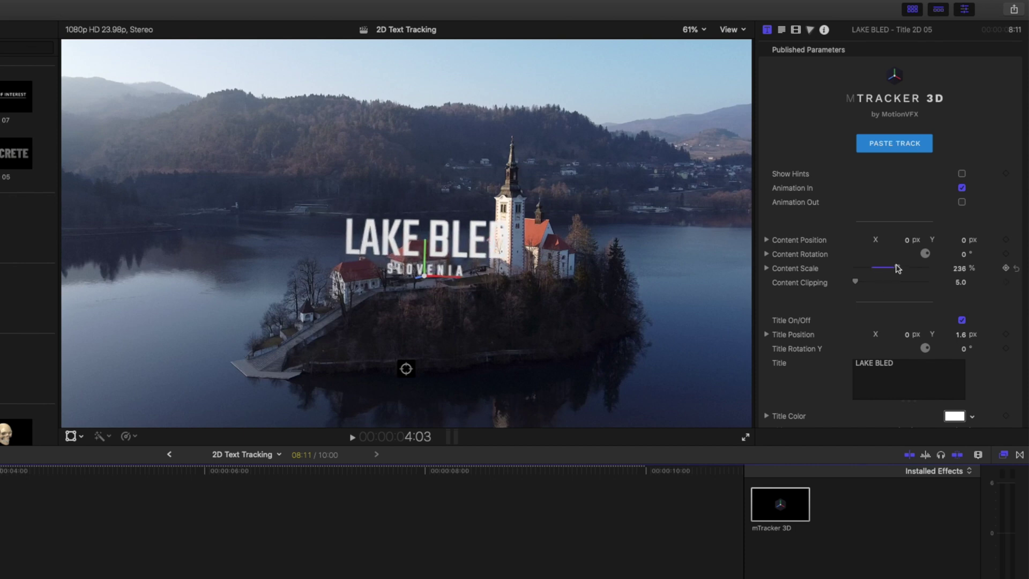
Offset the title to X -16.1 and Y 9.2, then play back the tracked result.
left_click(909, 241)
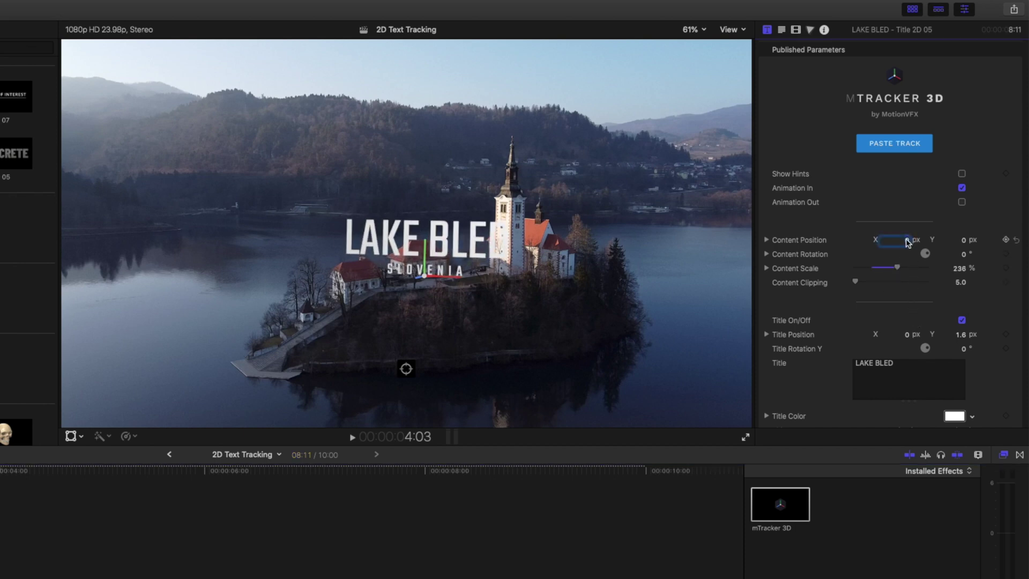
type("-16.1")
key("Return")
left_click_drag(963, 241, 963, 225)
key("Up")
key("space")
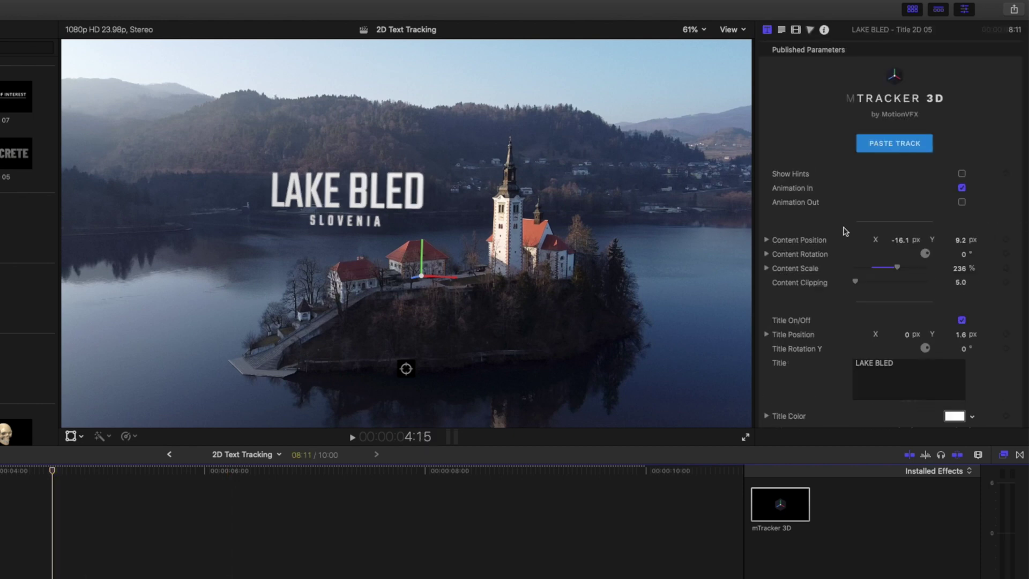
scroll(843, 231, "down", 6)
Sample the church roof's orange-red for both the title and SLOVENIA subtitle colours.
left_click(953, 360)
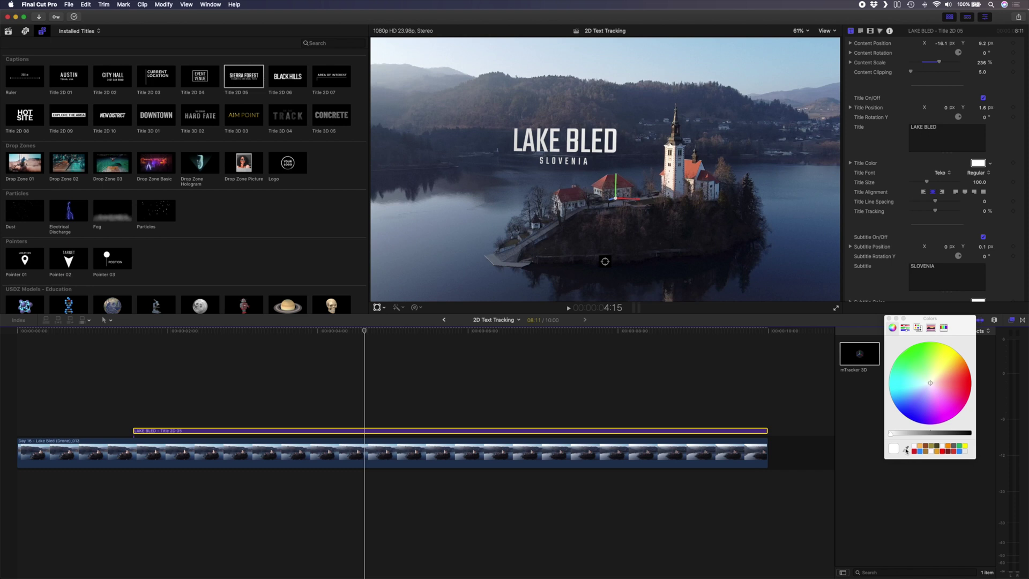
left_click(905, 449)
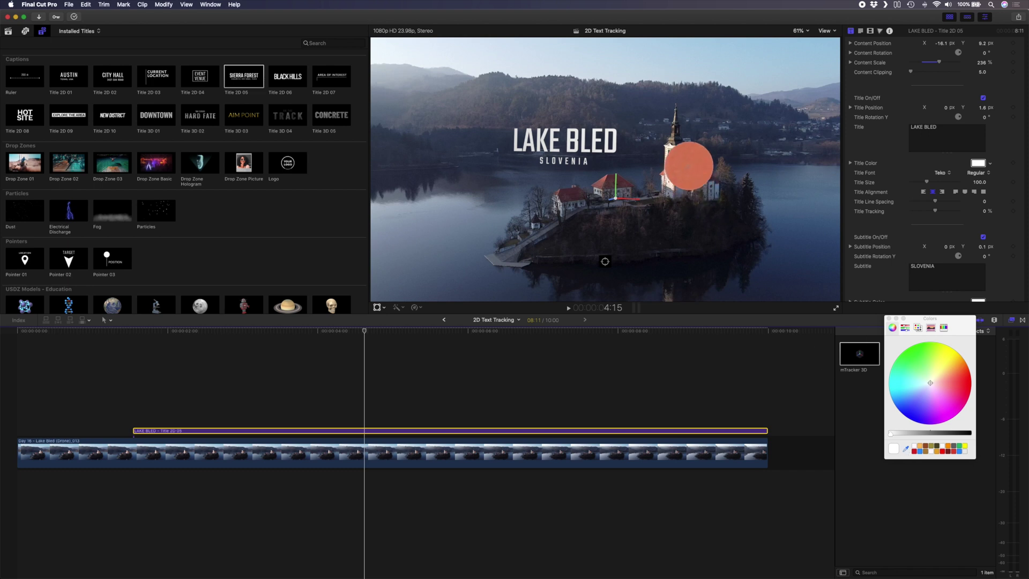
left_click(692, 165)
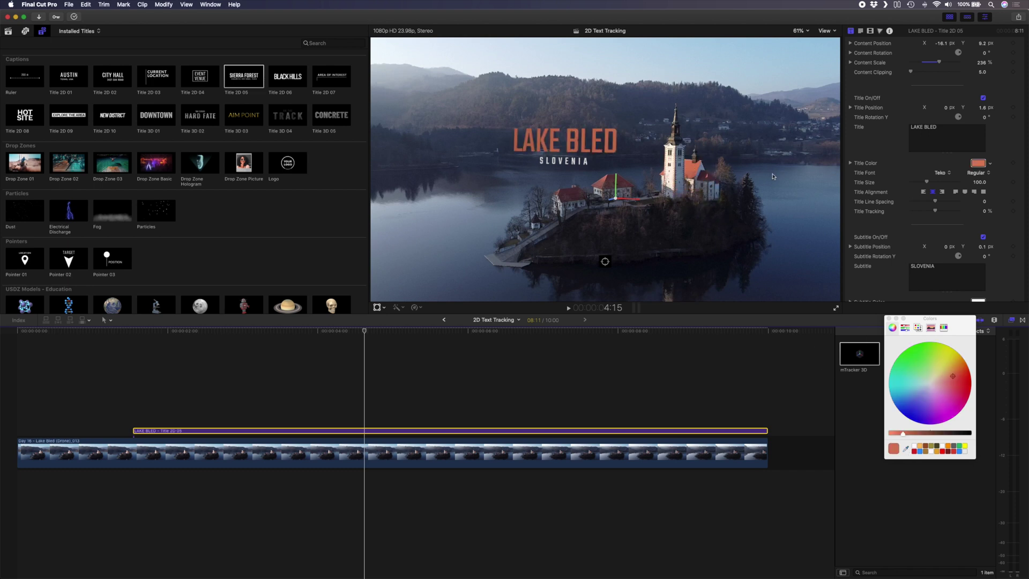
scroll(972, 252, "down", 2)
left_click(980, 267)
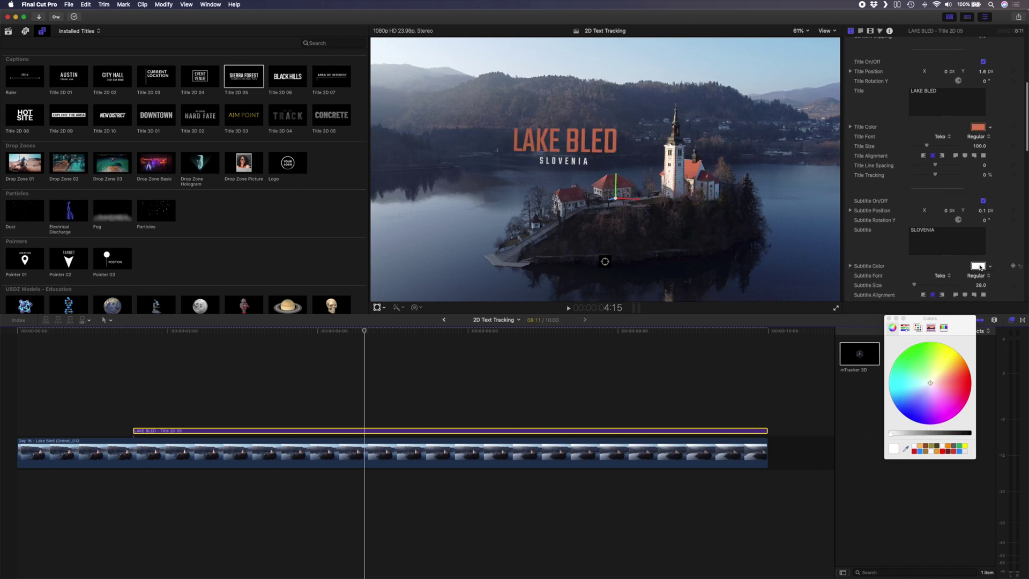
left_click(905, 449)
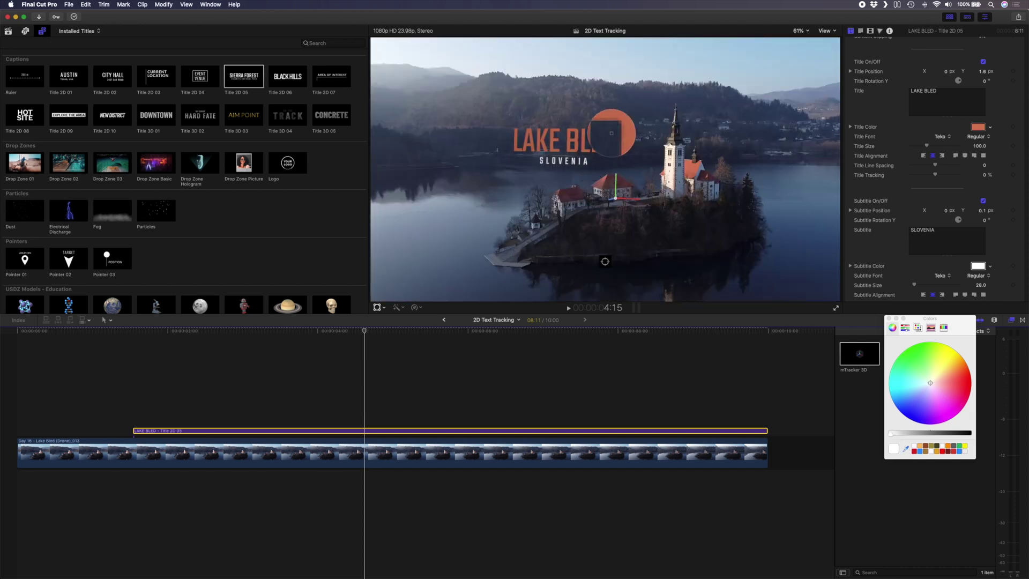
left_click(608, 130)
Turn off the title's shadow and add noise with an amount of 0.1.
scroll(997, 230, "down", 10)
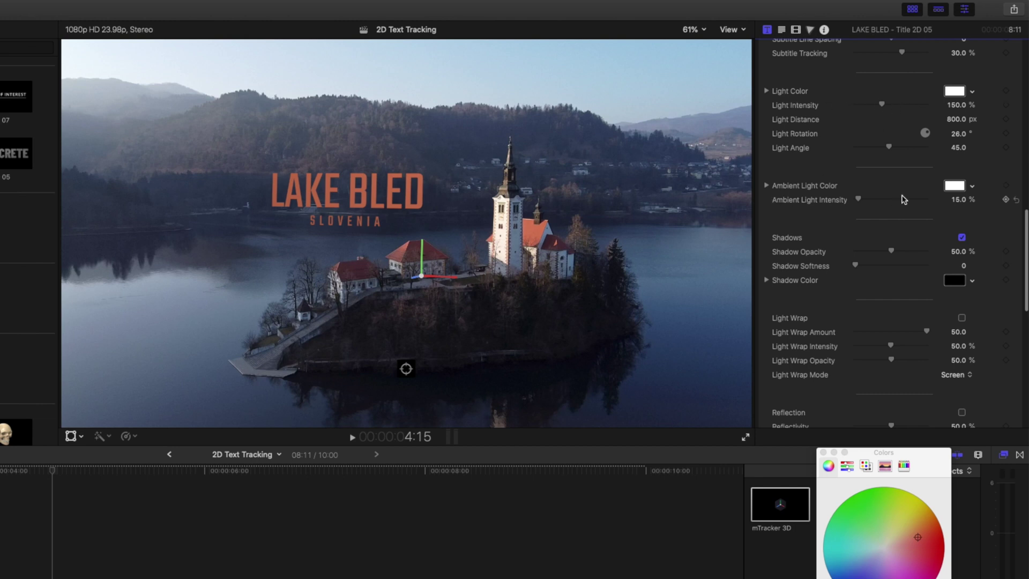
scroll(903, 200, "down", 5)
left_click(961, 116)
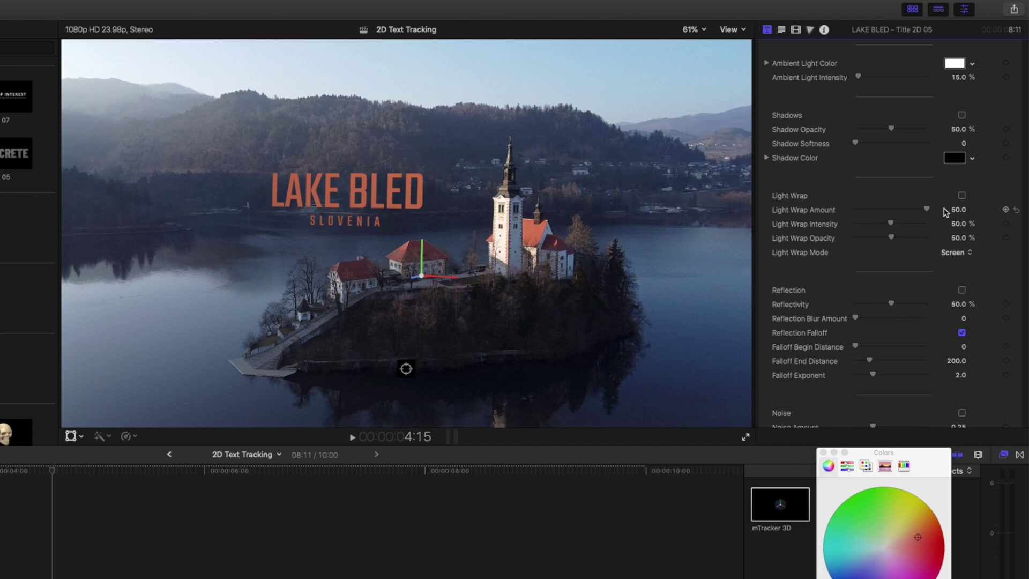
scroll(944, 211, "down", 8)
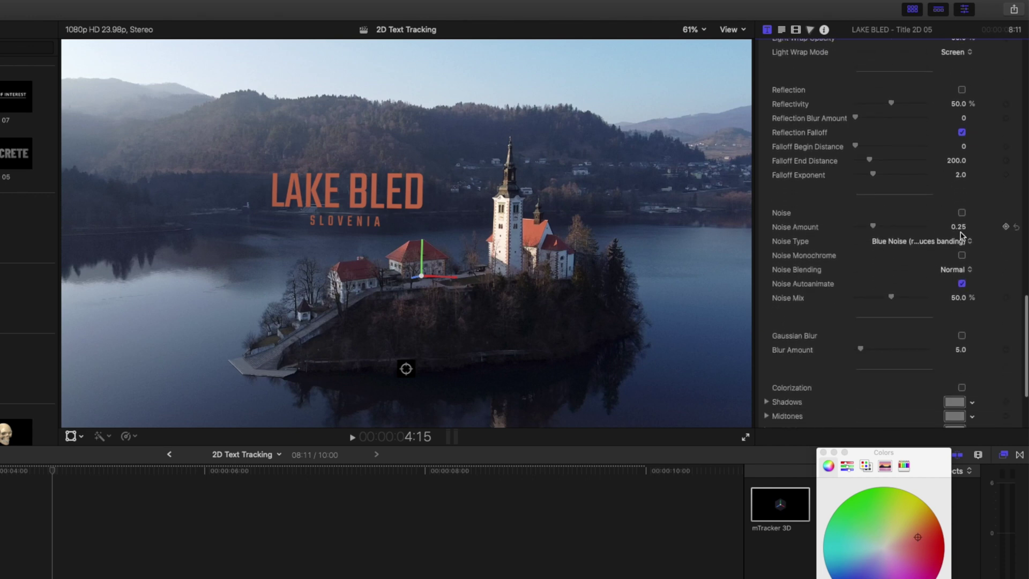
left_click(962, 213)
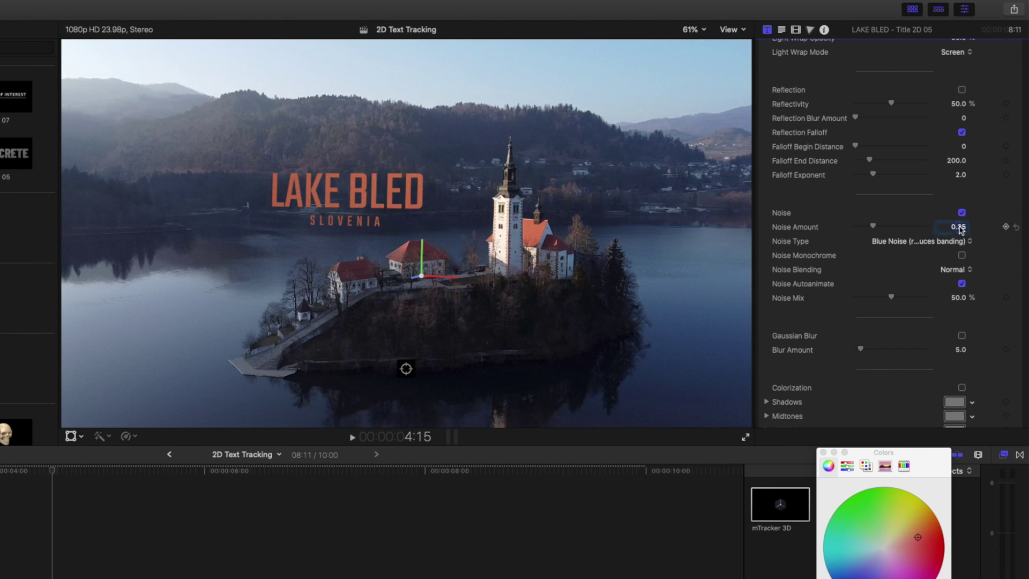
type("0.1")
key("Return")
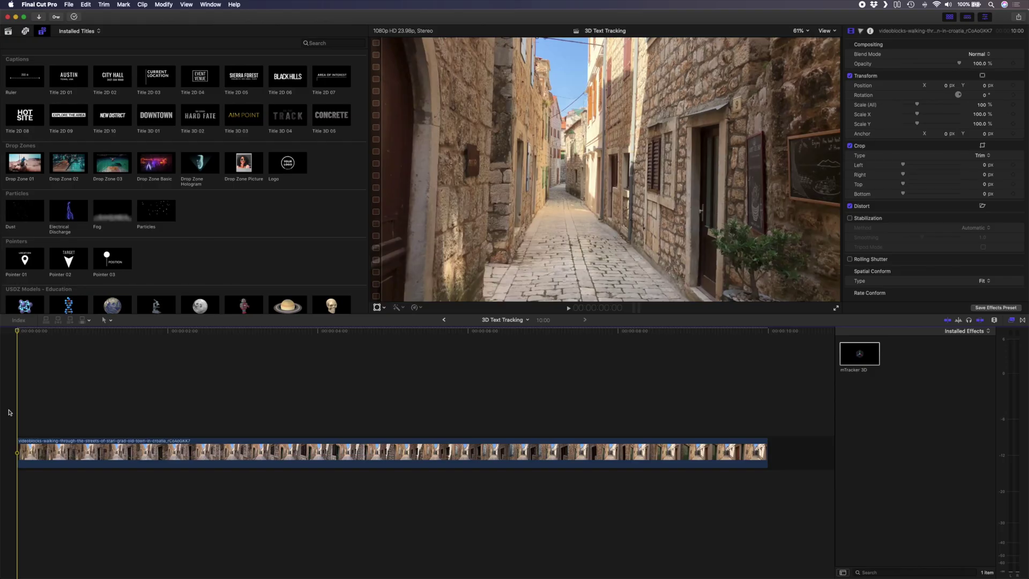
Preview the alley clip, apply mTracker 3D, track it and copy the tracking data.
key("space")
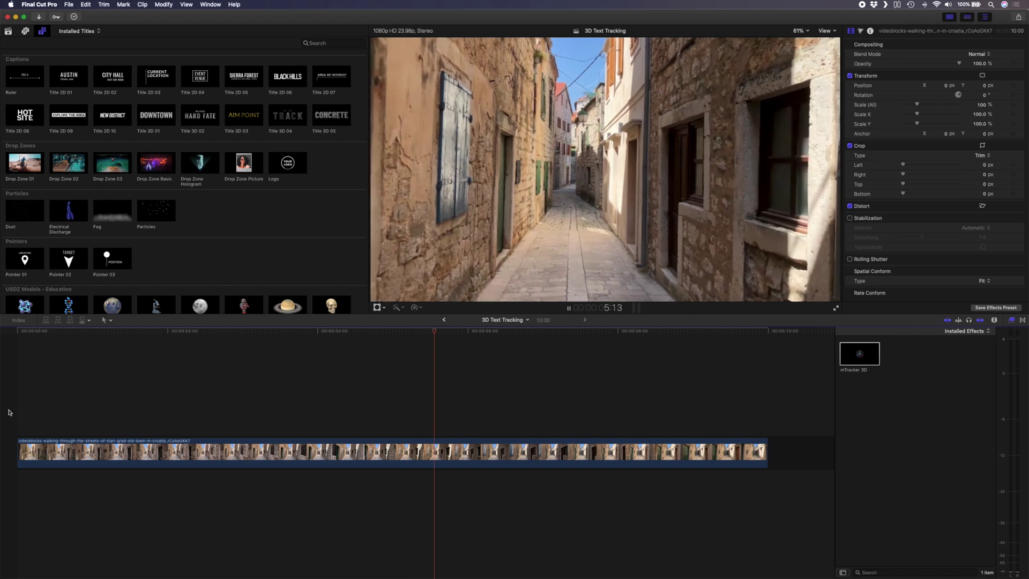
key("space")
left_click_drag(859, 354, 467, 456)
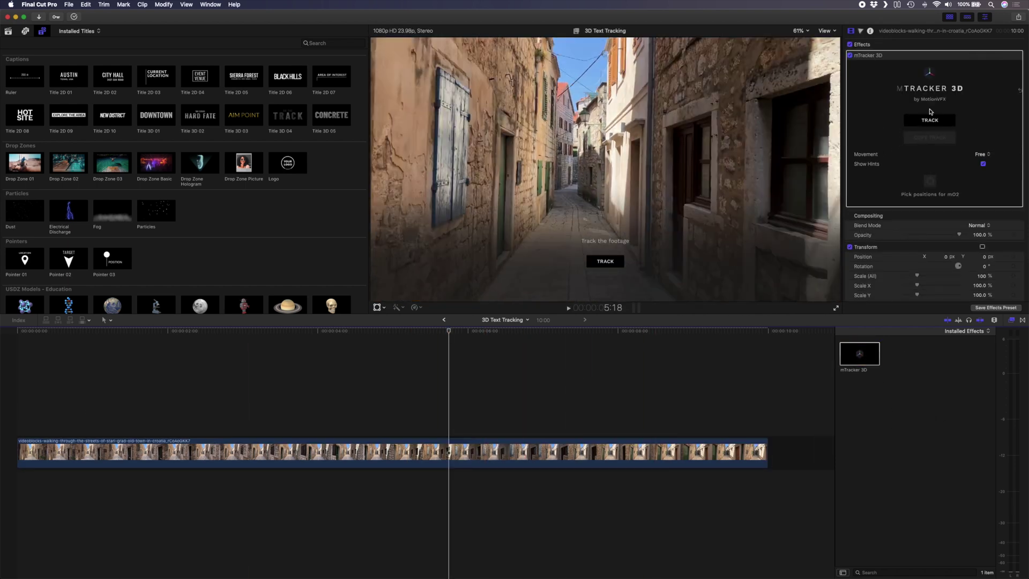
left_click(930, 120)
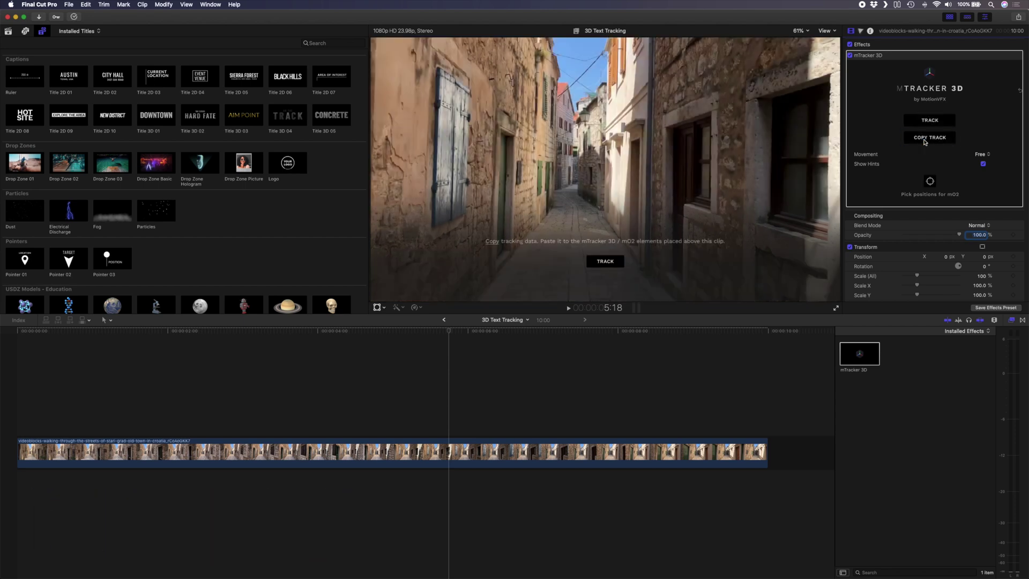
left_click(923, 140)
Place the Title 3D 01 DOWNTOWN title ending with the alley clip, with Show Hints and Animation Out off.
left_click_drag(157, 119, 140, 424)
key("alt+bracketright")
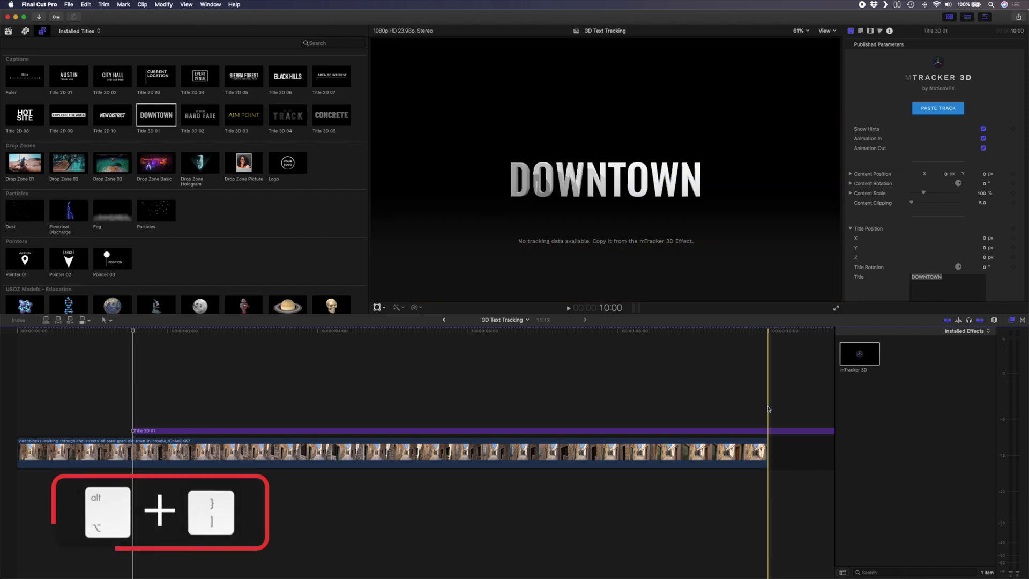
left_click(750, 430)
left_click(983, 128)
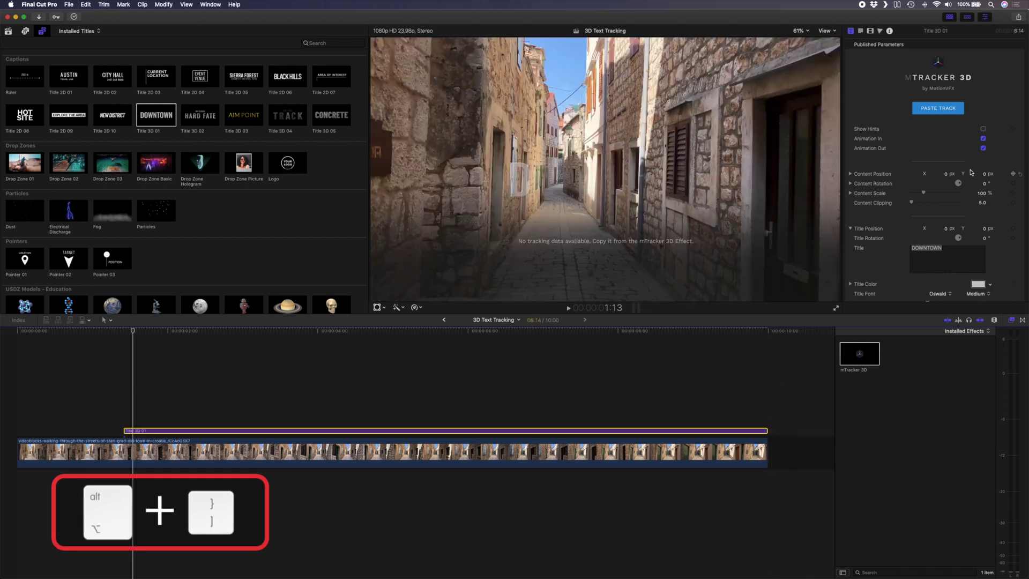
left_click(983, 149)
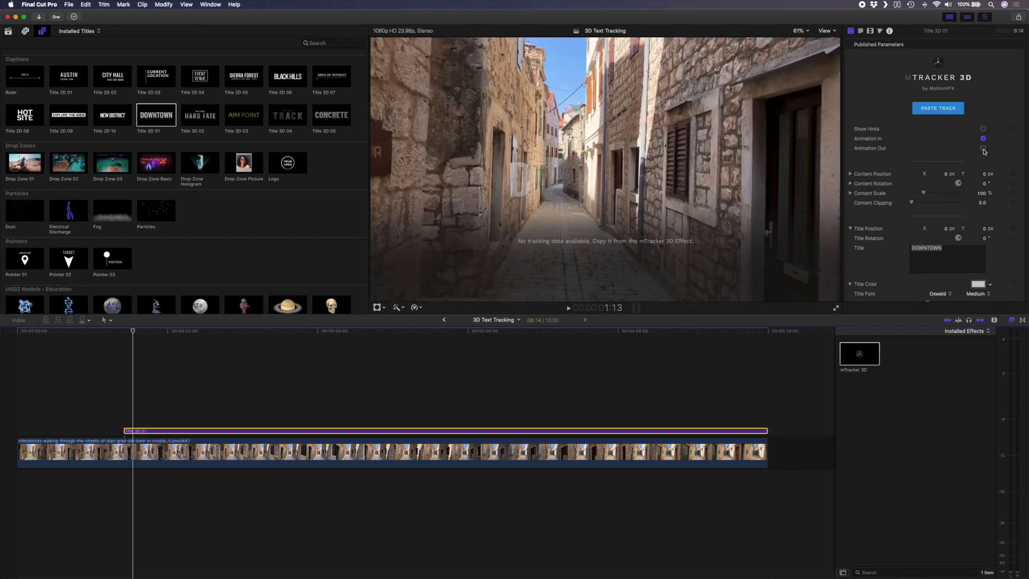
left_click(376, 367)
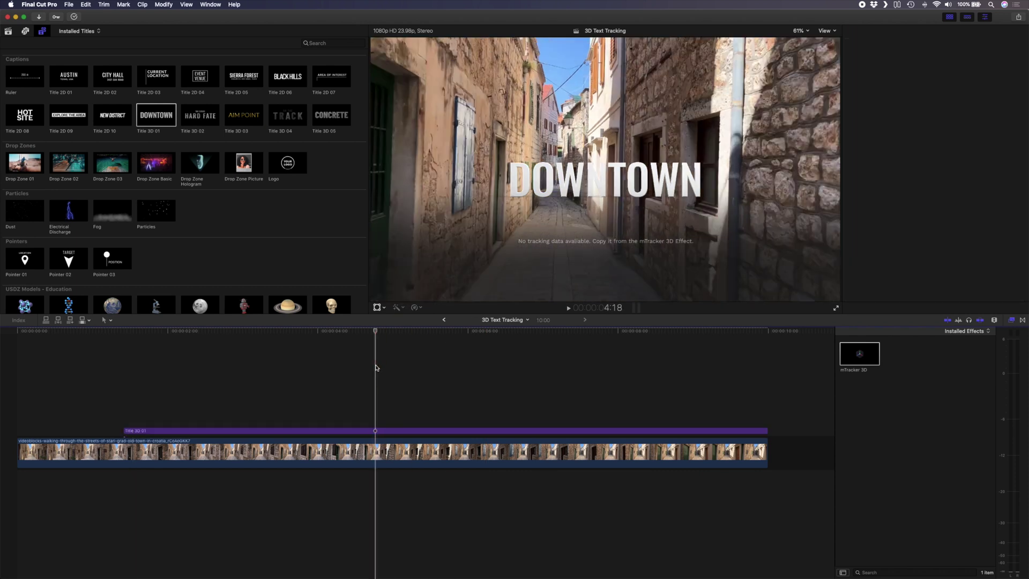
left_click(375, 431)
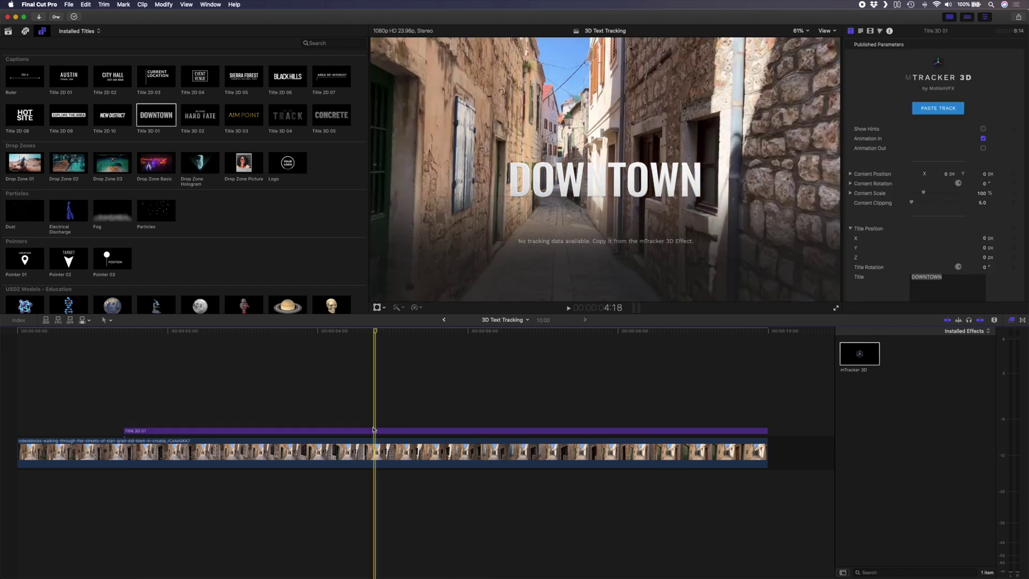
Paste the alley's tracking data onto the DOWNTOWN title and dismiss the confirmation.
left_click(936, 113)
left_click(585, 186)
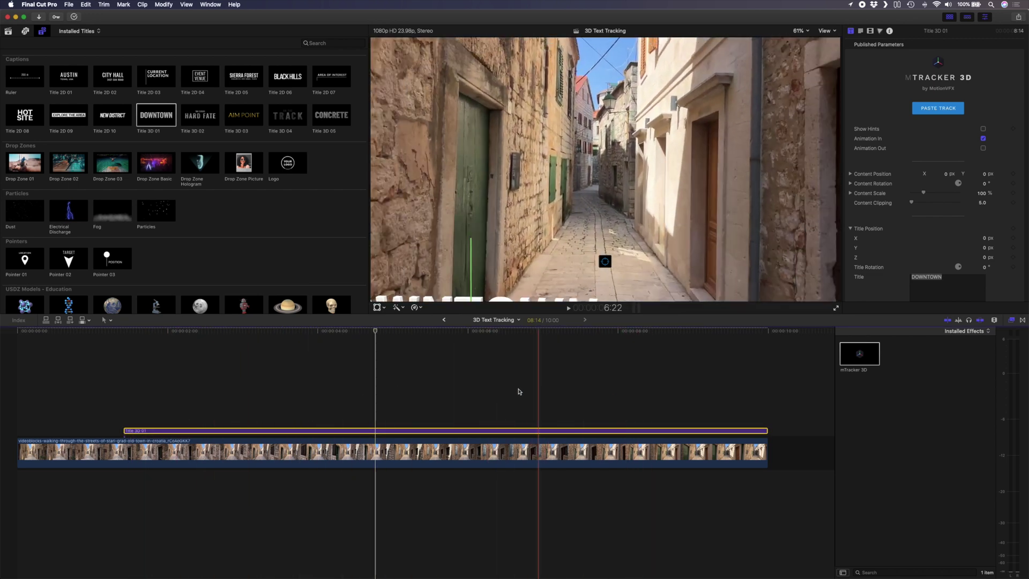
Retype the title as CROATIA and scale it to 159%.
double_click(943, 277)
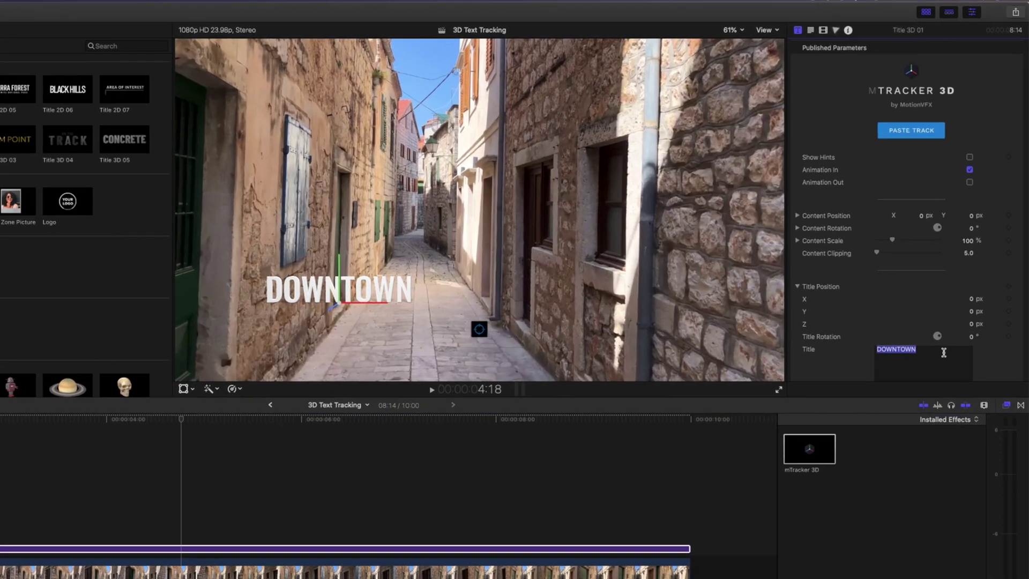
type("CROATIA")
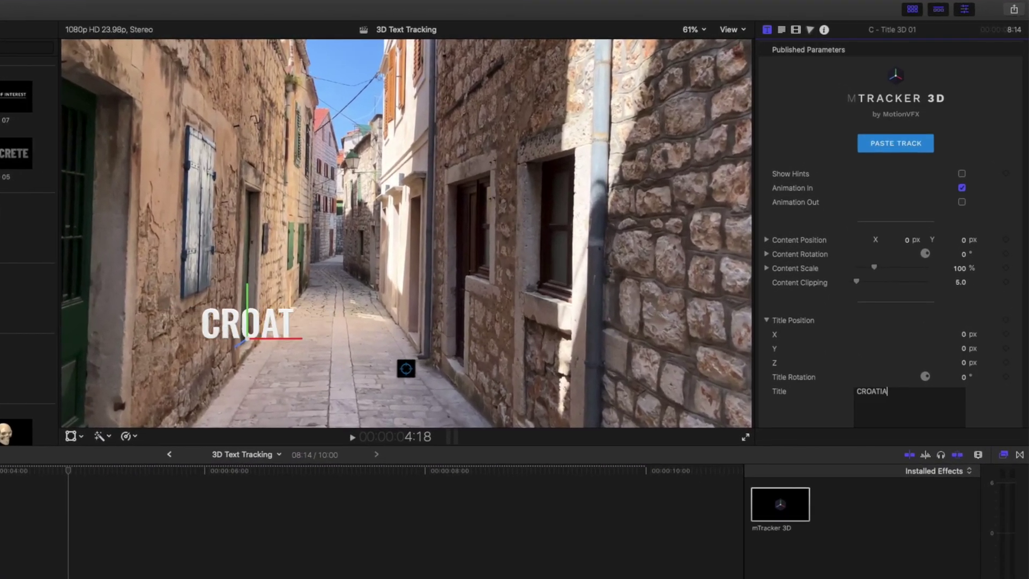
left_click_drag(874, 270, 905, 246)
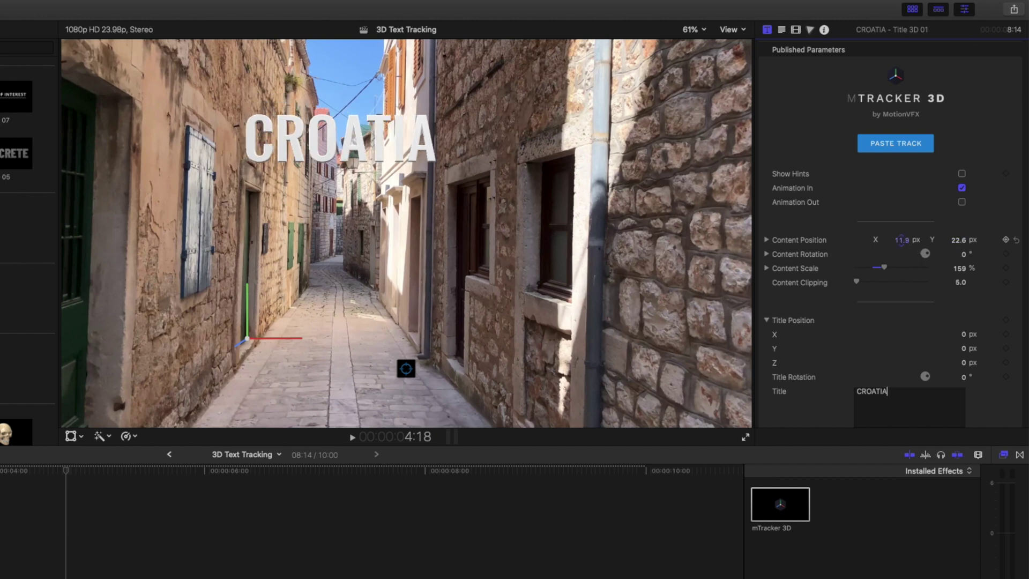
scroll(893, 266, "down", 8)
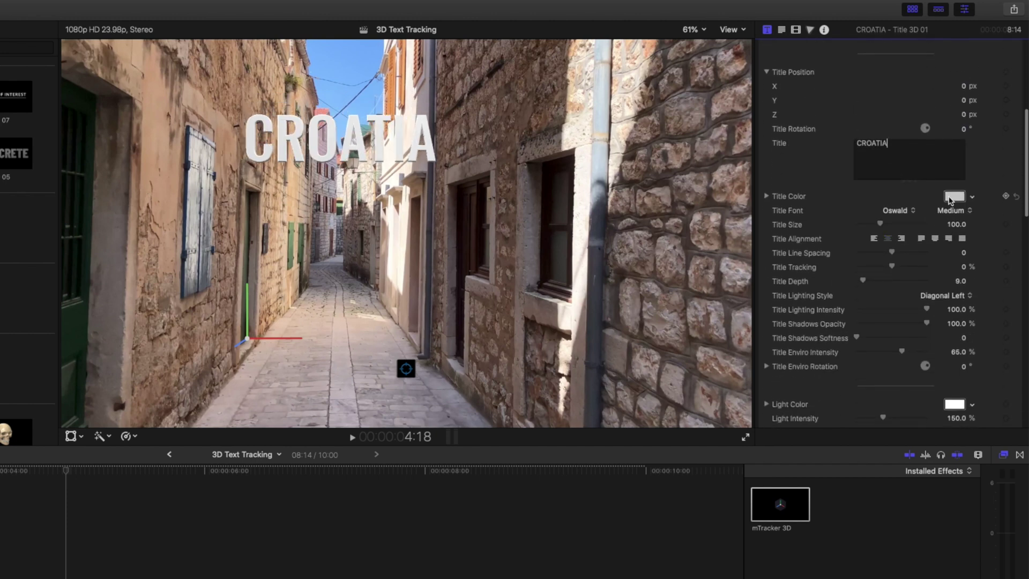
Colour the CROATIA title a brown sampled from the footage with the eyedropper.
left_click(949, 199)
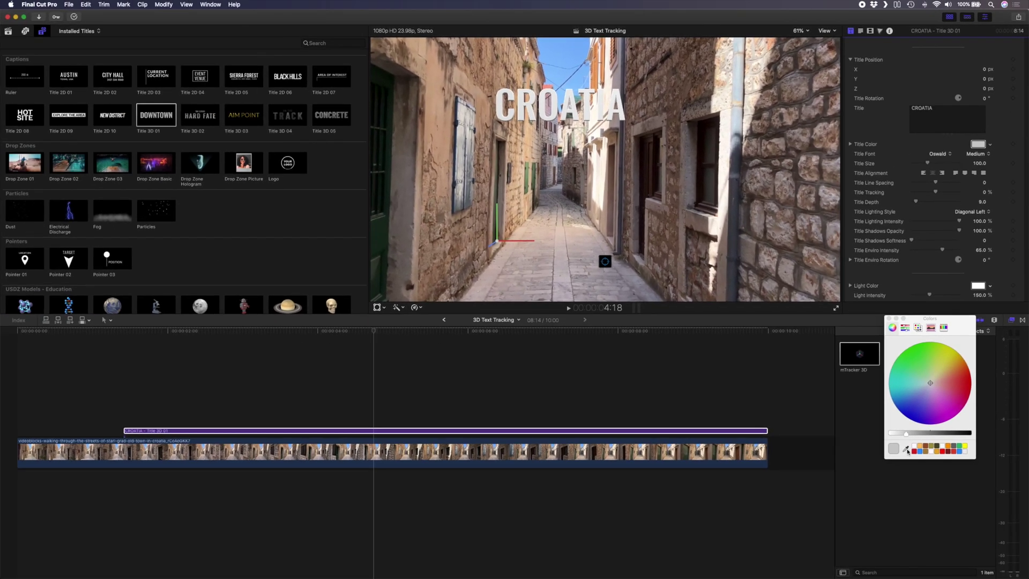
left_click(907, 449)
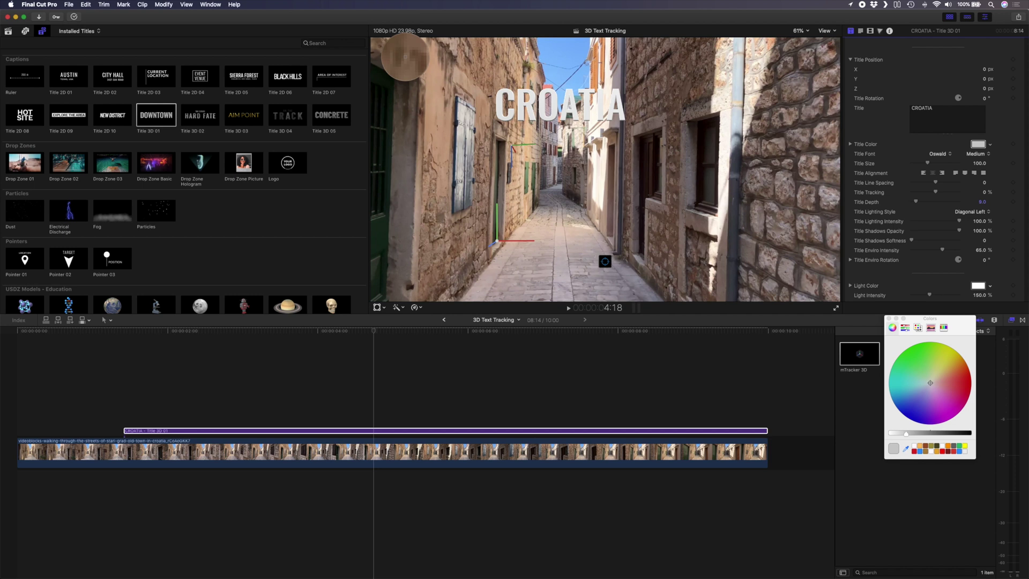
left_click(407, 57)
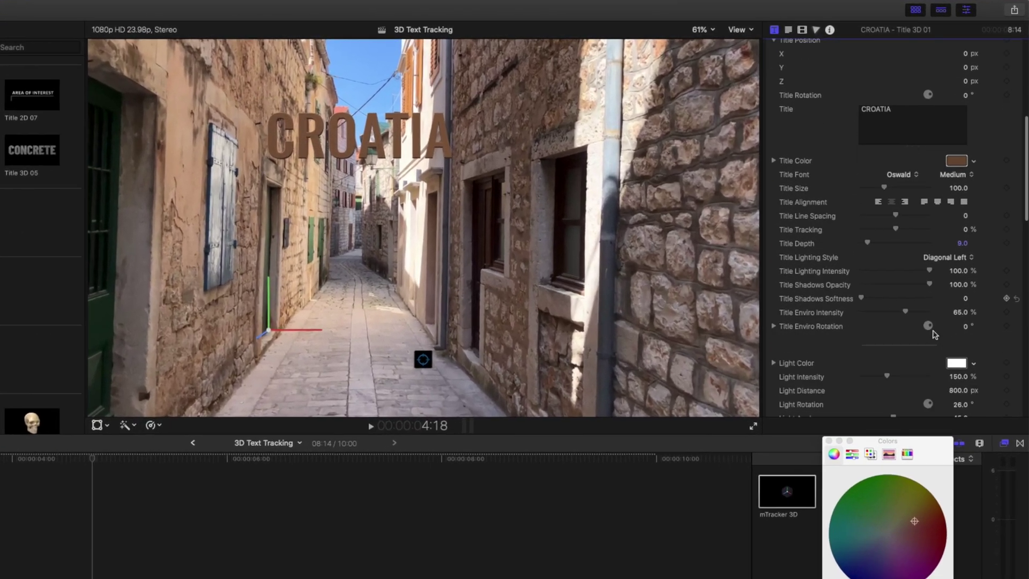
Set the title's Noise Amount to 0.1.
scroll(949, 285, "down", 10)
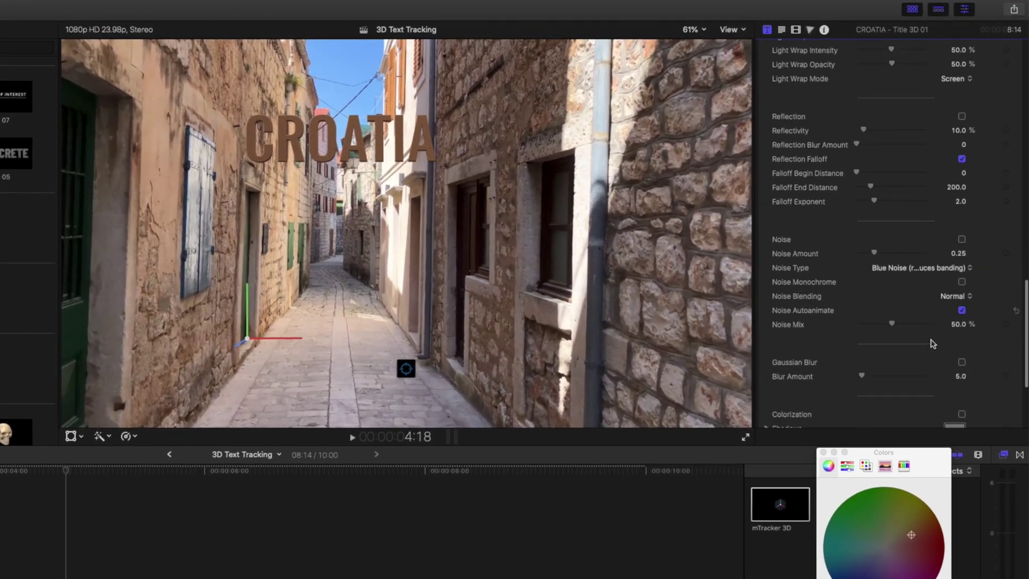
scroll(932, 343, "down", 3)
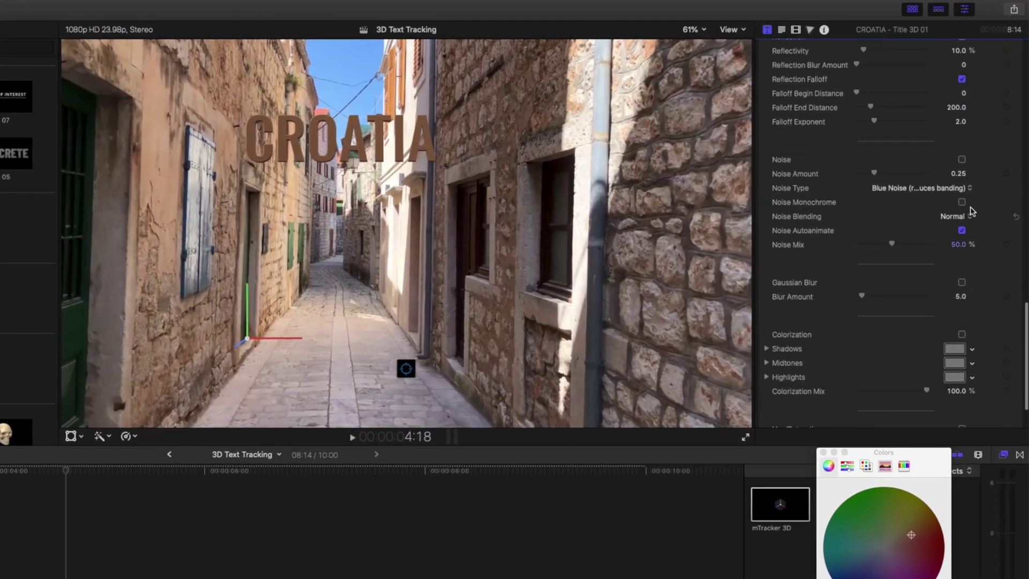
left_click(959, 174)
type("0.1")
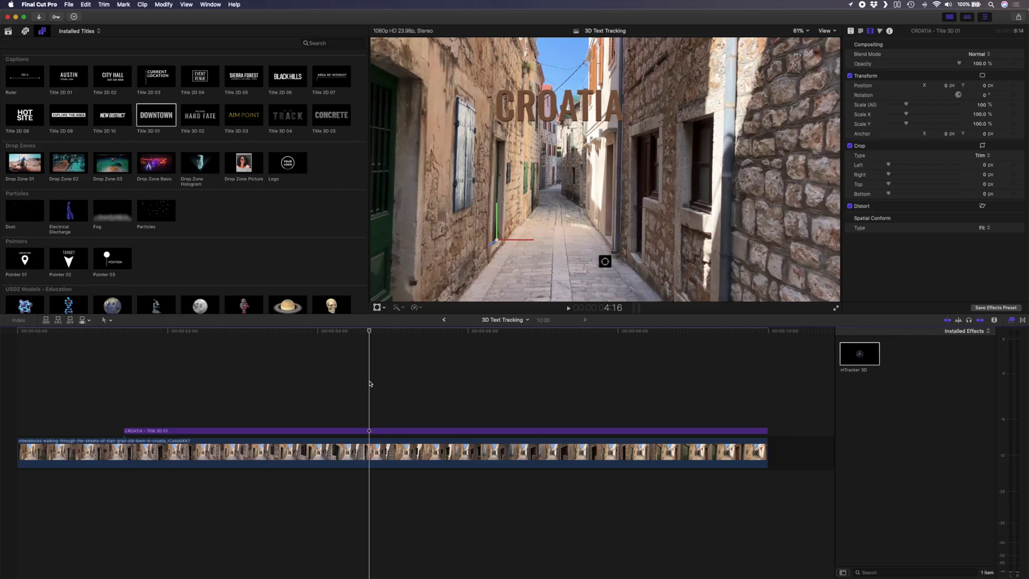
Combine the title and alley clips into the 3D Text Tracking Clip compound clip.
left_click_drag(370, 383, 351, 465)
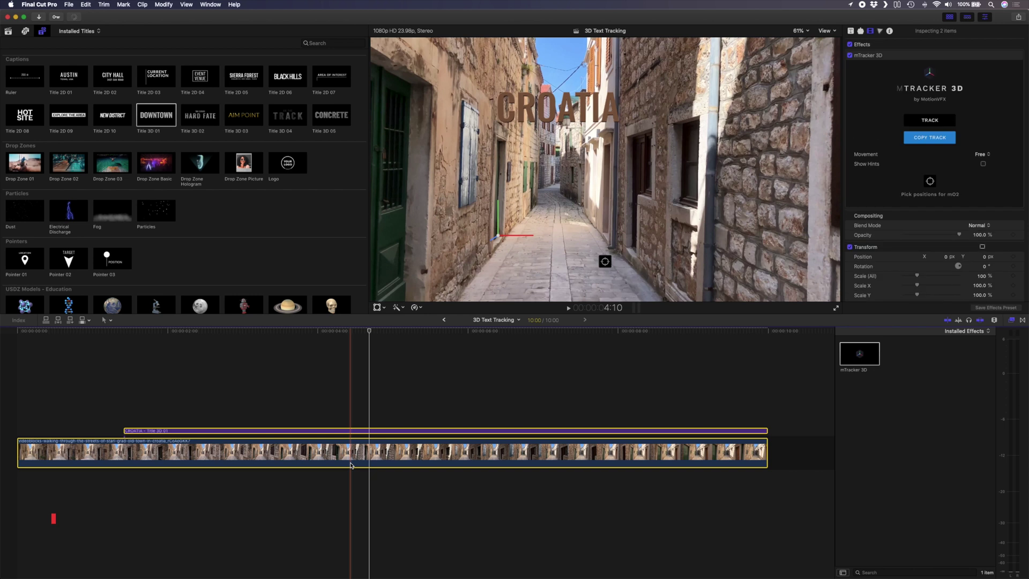
key("alt+g")
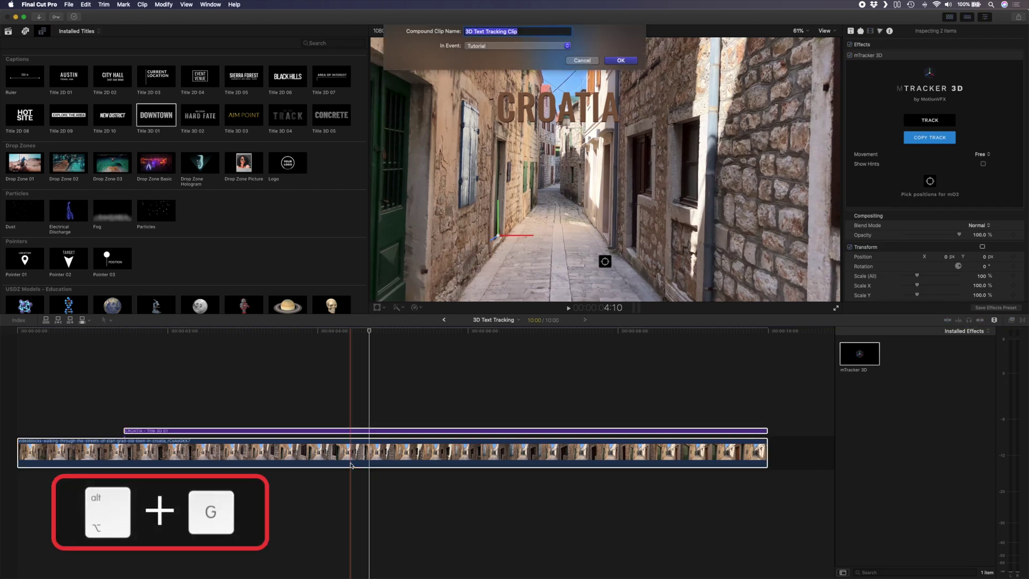
key("Return")
Apply Blockbuster 8 to the compound clip and lower its LUT Opacity to 57.61%.
key("super+5")
left_click_drag(924, 366, 381, 452)
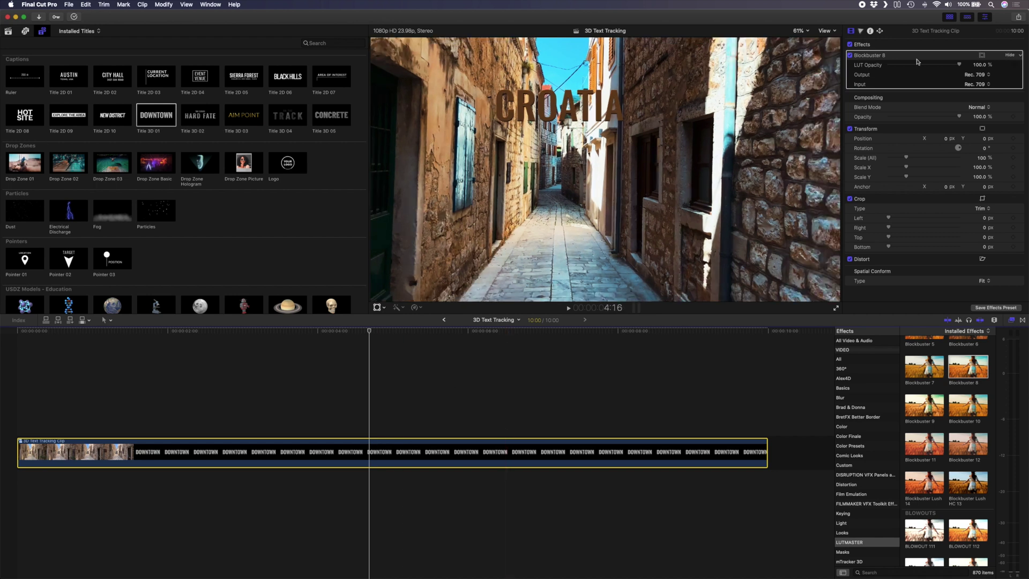
left_click_drag(954, 66, 933, 67)
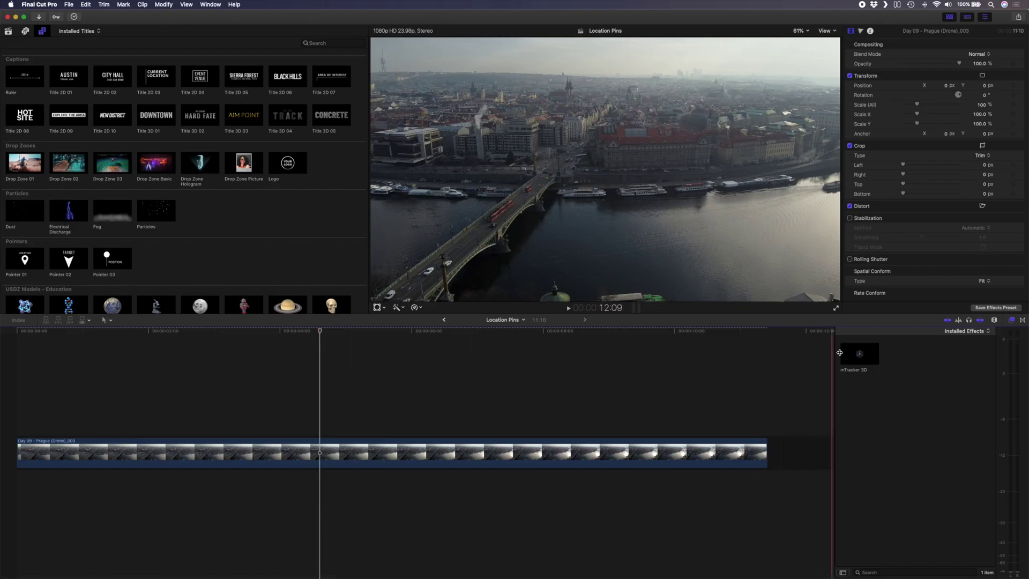
Apply mTracker 3D to the Prague drone clip with Movement set to Tripod.
left_click_drag(859, 354, 485, 446)
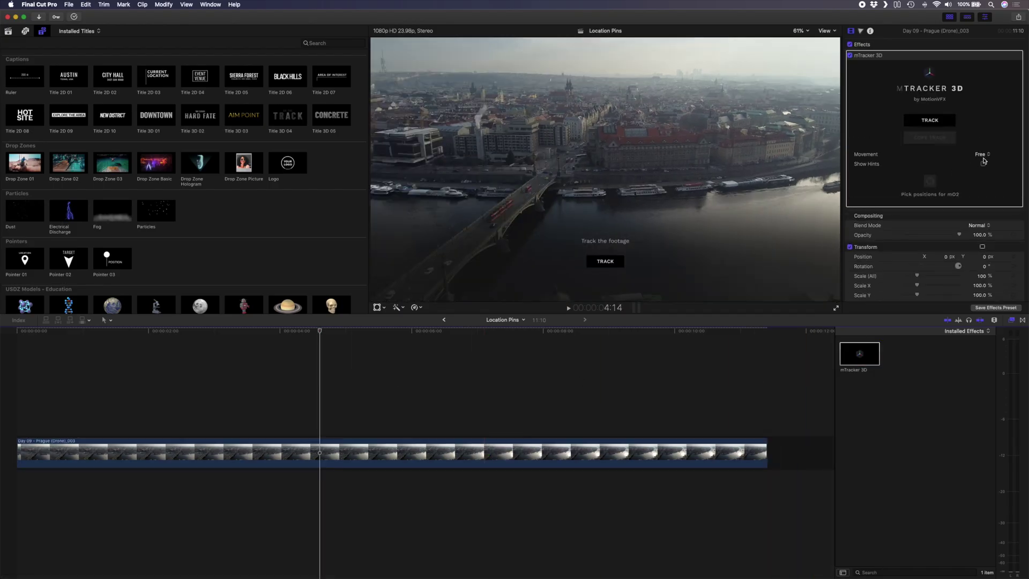
left_click(981, 155)
left_click(986, 162)
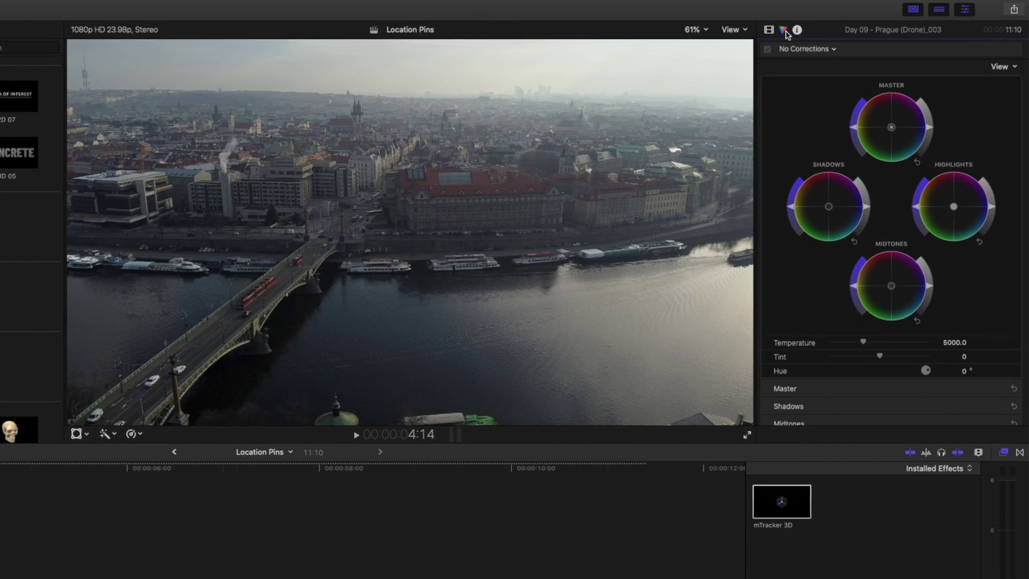
Darken shadows and brighten highlights in Color Wheels, stacked above mTracker 3D.
left_click_drag(868, 210, 867, 230)
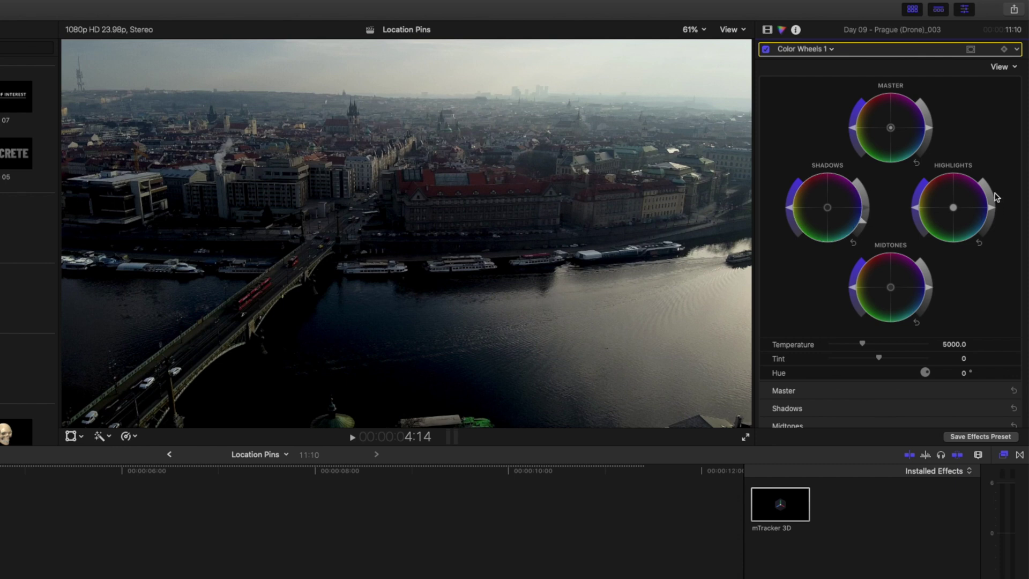
left_click_drag(992, 209, 995, 193)
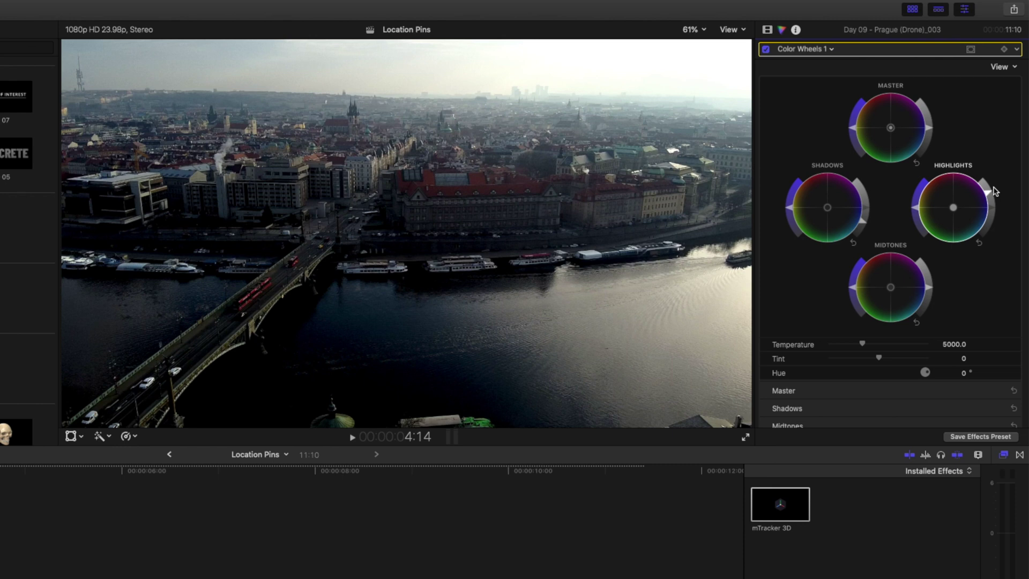
left_click(768, 31)
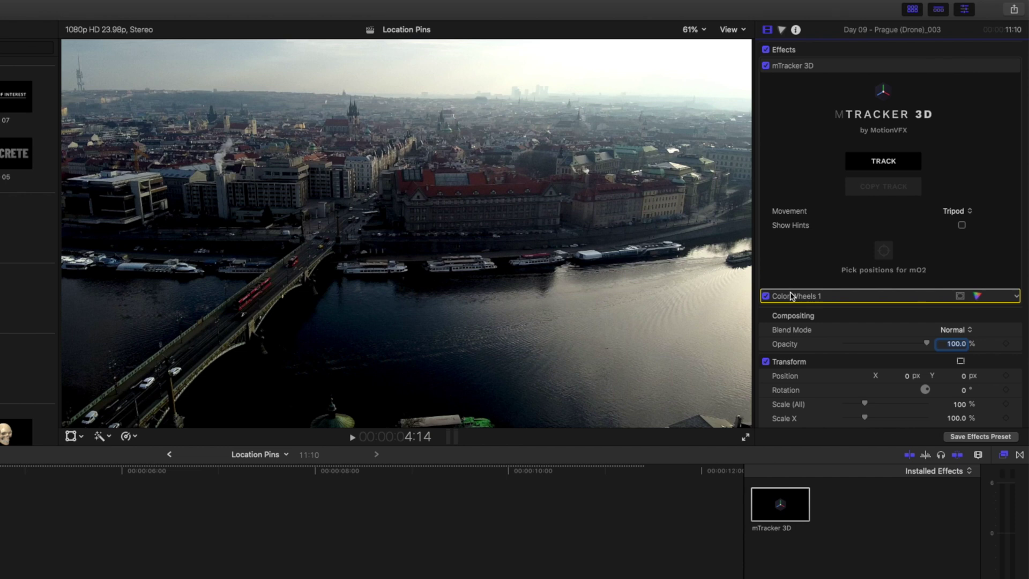
left_click_drag(791, 295, 791, 86)
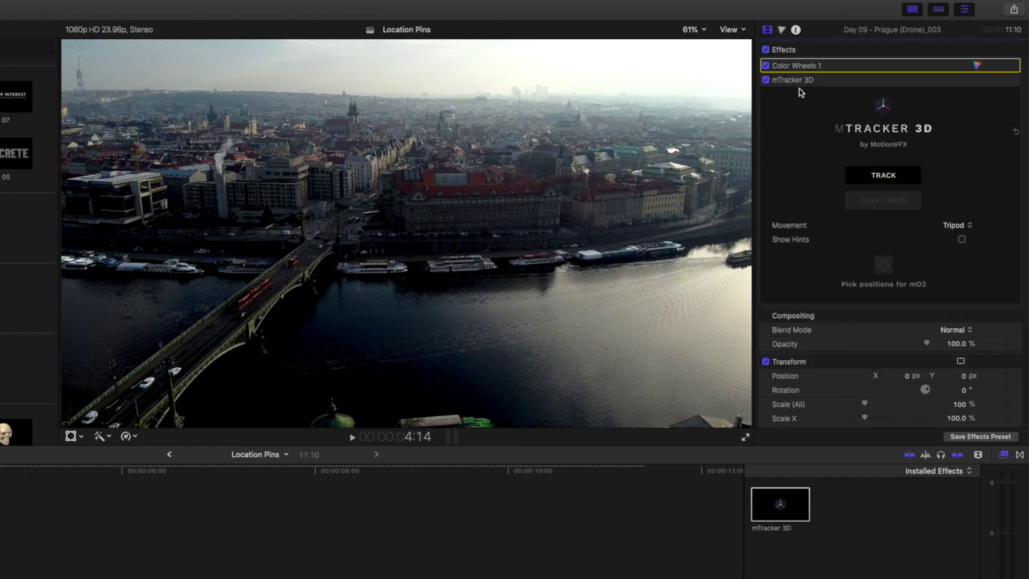
left_click(804, 91)
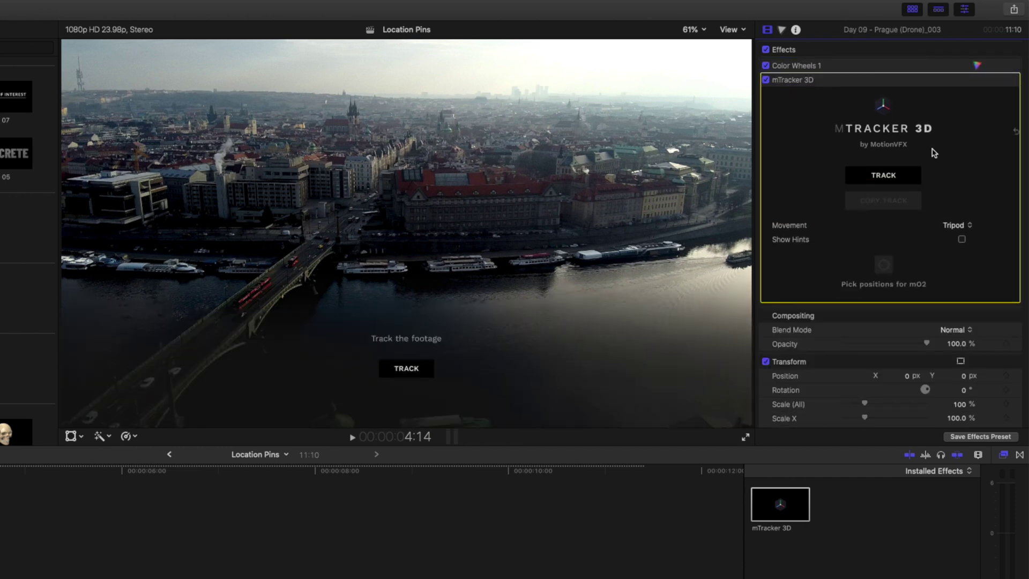
Track the drone footage, disable Color Wheels 1, and add a shortened Pointer 01 title.
left_click(889, 178)
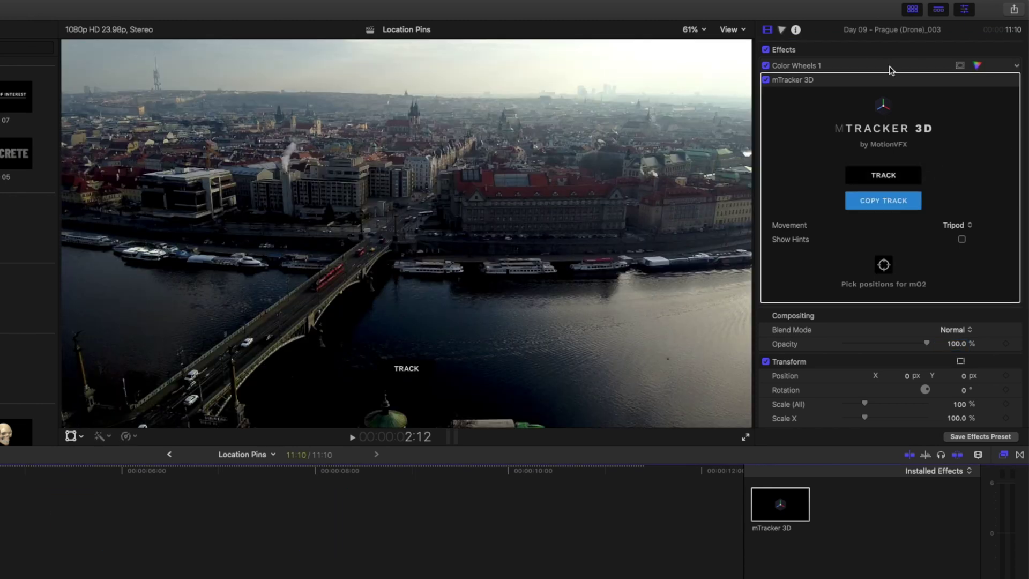
left_click(766, 66)
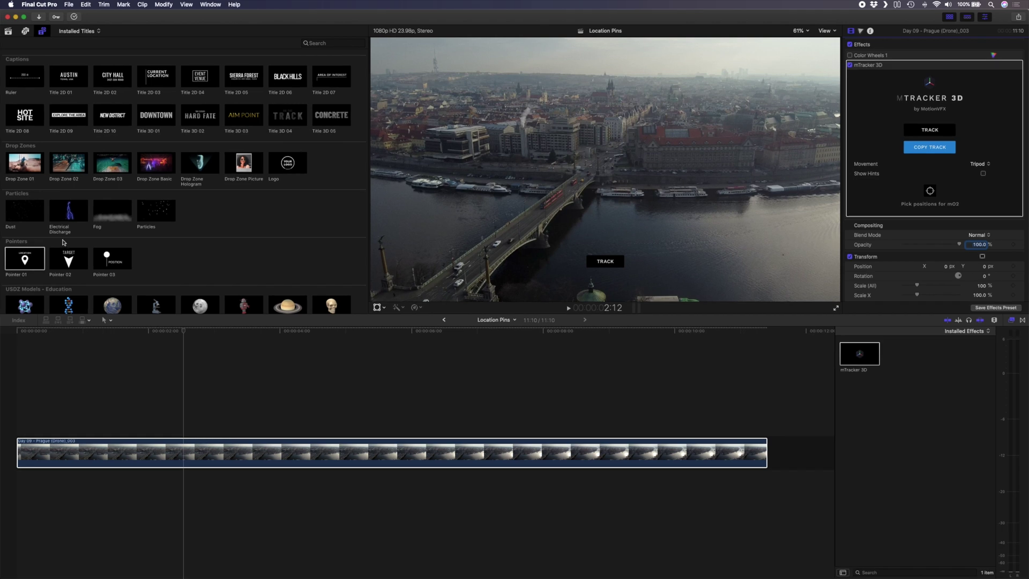
left_click_drag(22, 265, 88, 433)
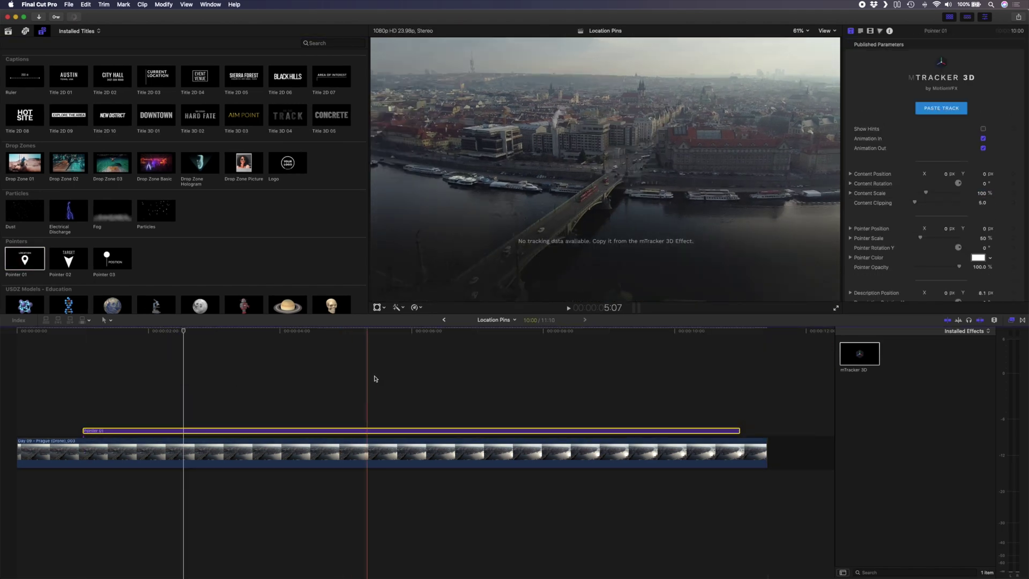
key("alt+bracketright")
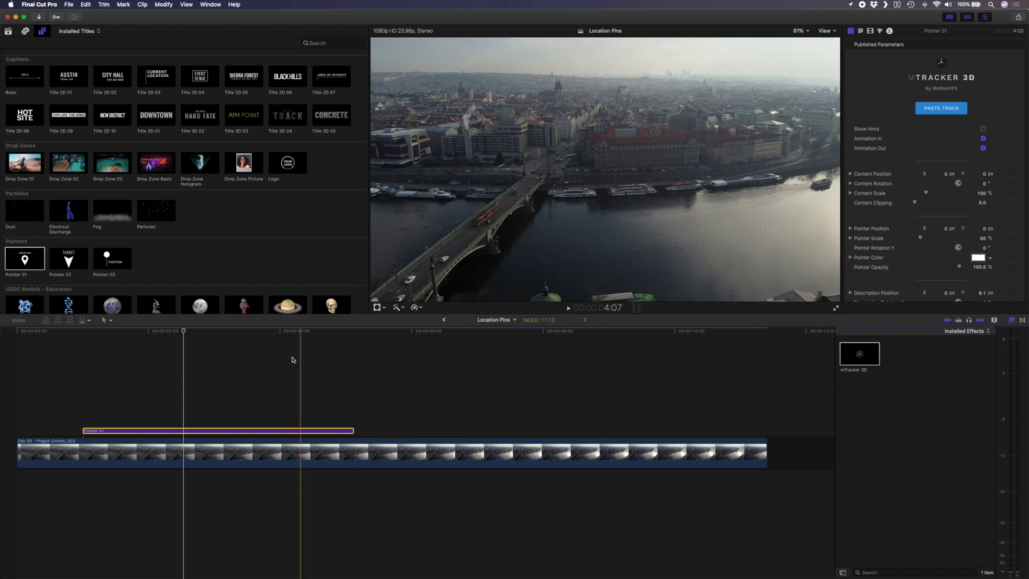
Paste the saved track onto the Pointer 01 pin.
left_click(209, 375)
left_click(210, 430)
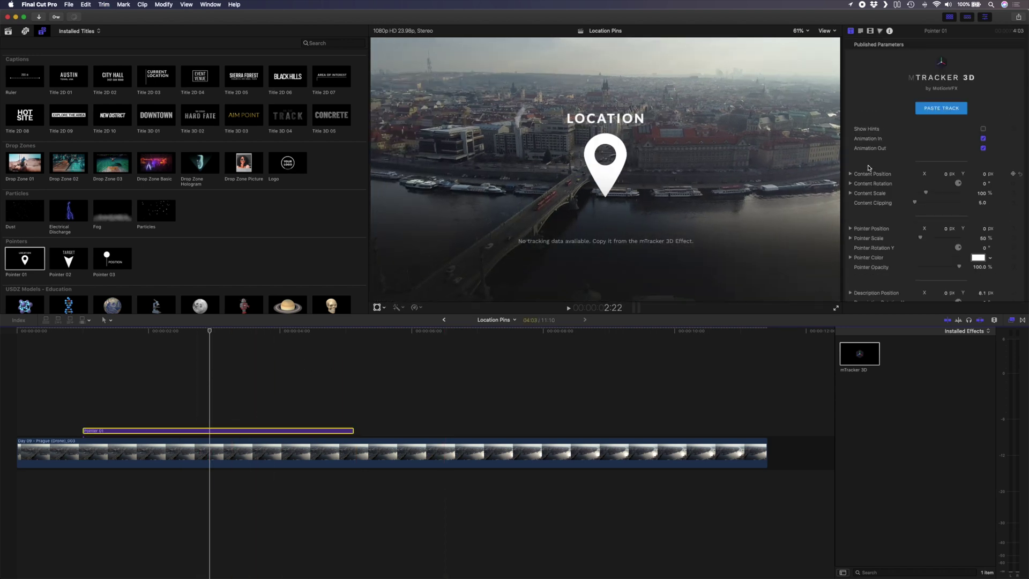
left_click(940, 109)
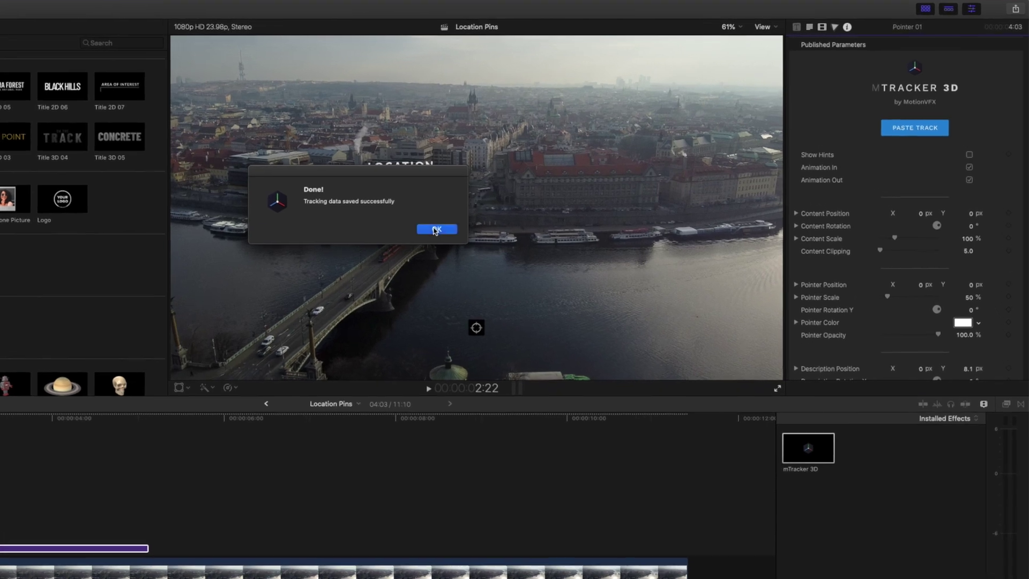
left_click(436, 229)
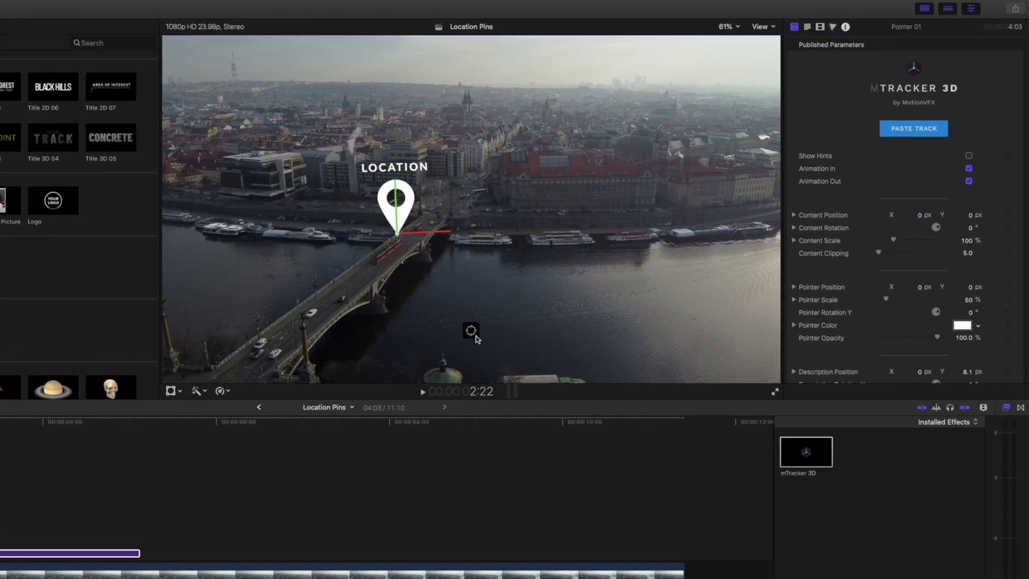
Move the pin into the skyline, label it POWDER TOWER, and tilt it -4°.
left_click_drag(474, 335, 368, 120)
left_click_drag(345, 106, 348, 102)
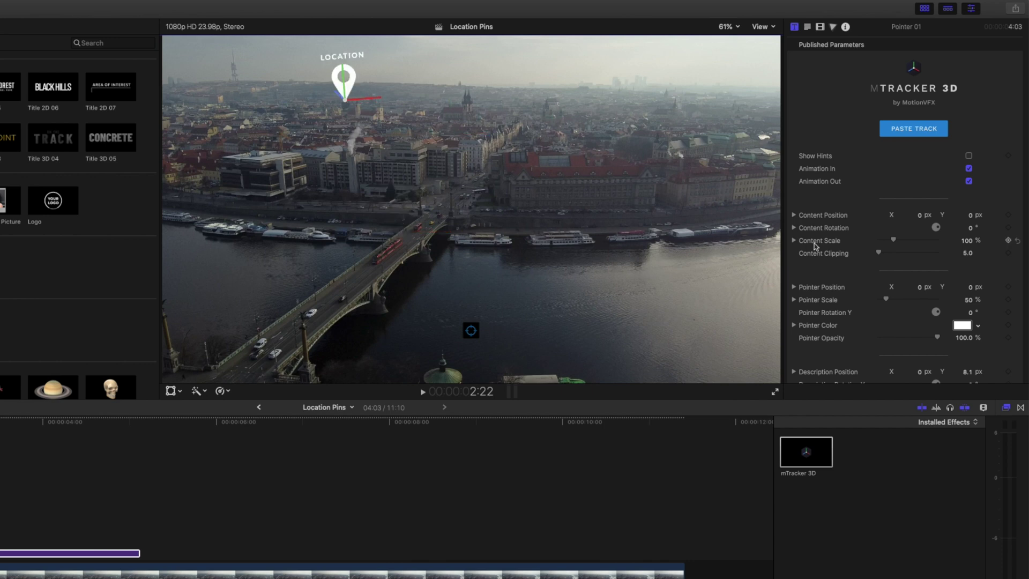
scroll(815, 246, "down", 10)
double_click(938, 172)
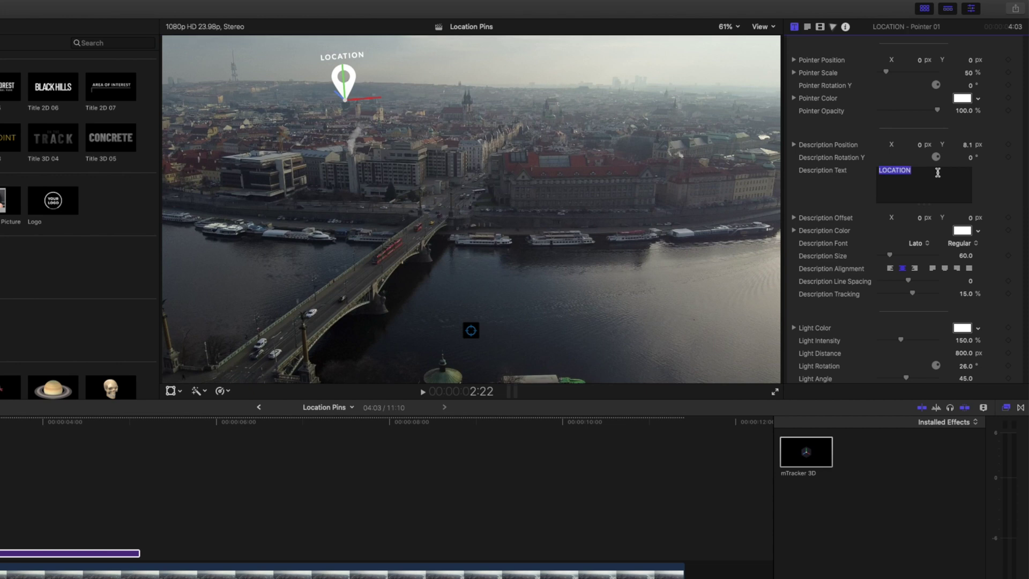
type("POWDER TOWER")
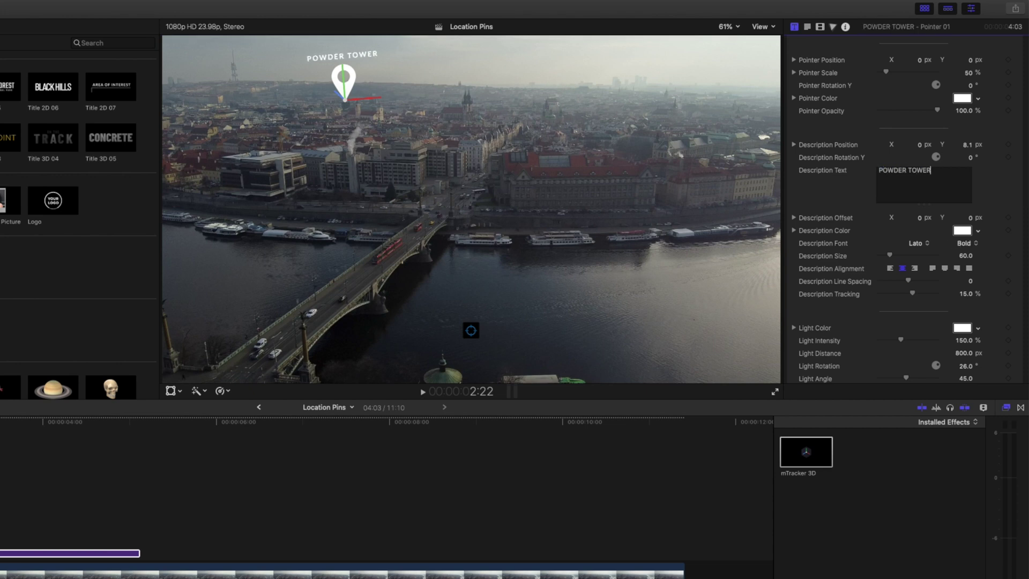
scroll(898, 117, "up", 5)
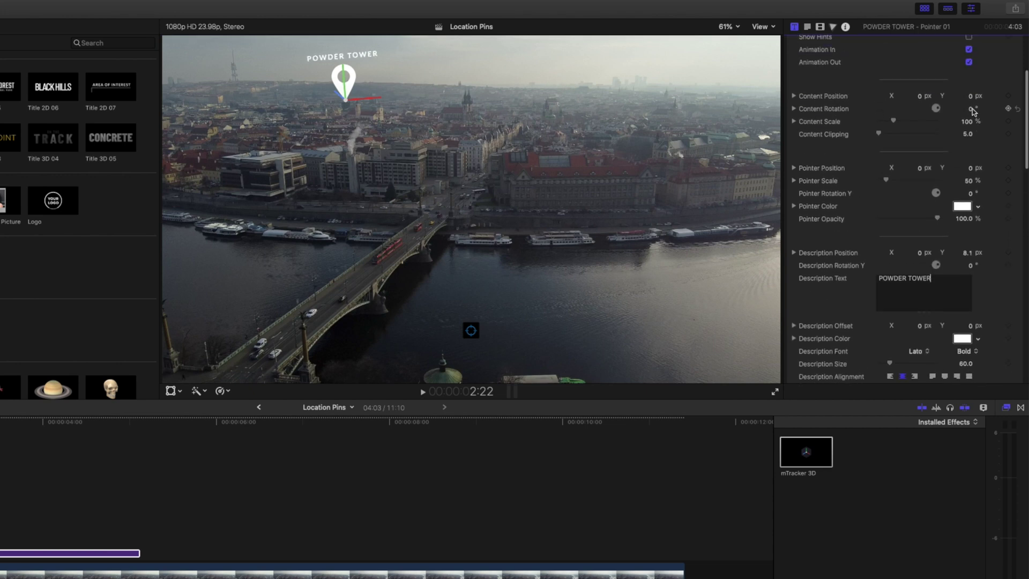
left_click_drag(972, 111, 972, 113)
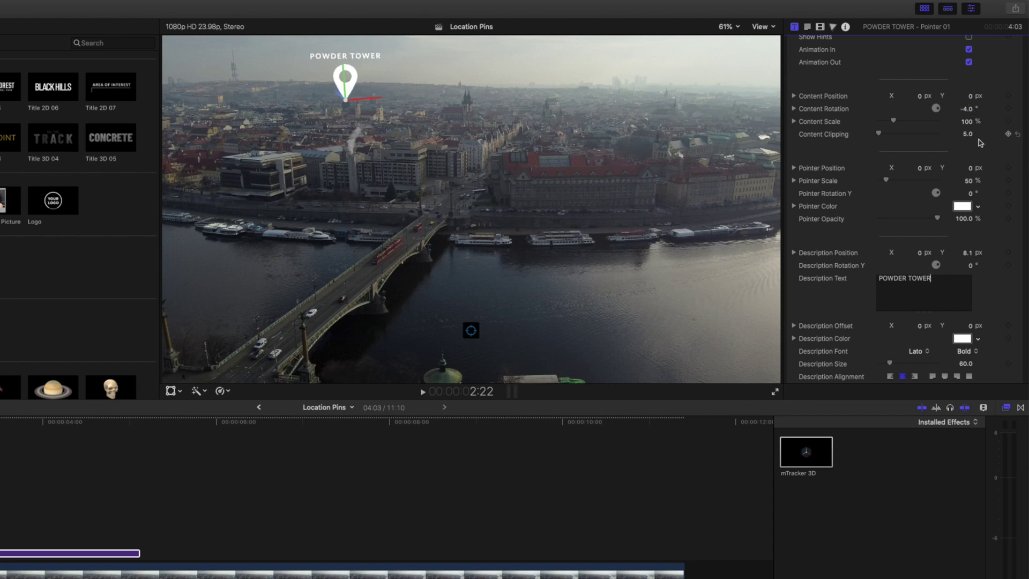
Make the pointer red and match the description text to the same red.
left_click(962, 207)
left_click(950, 496)
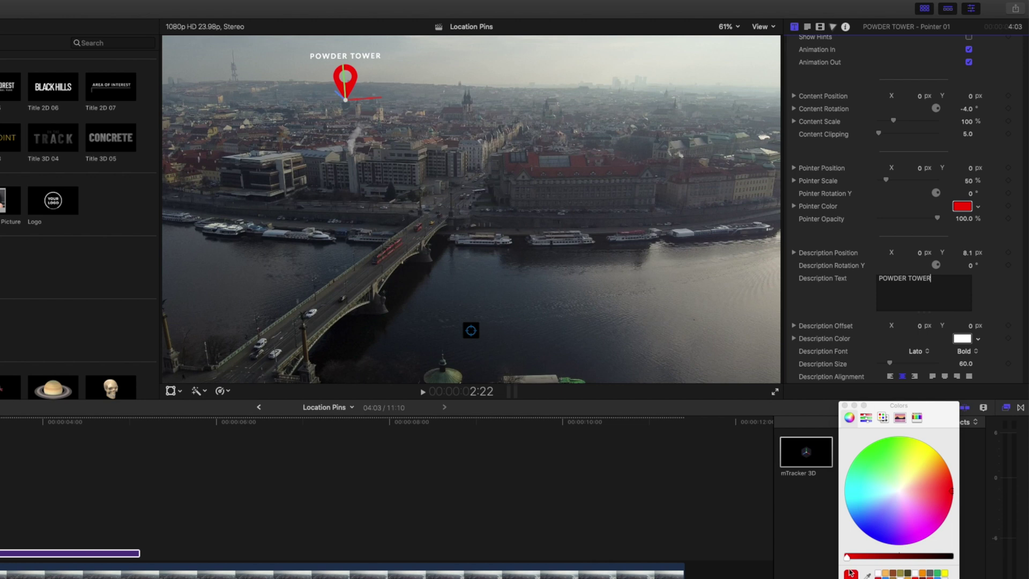
left_click_drag(847, 556, 869, 557)
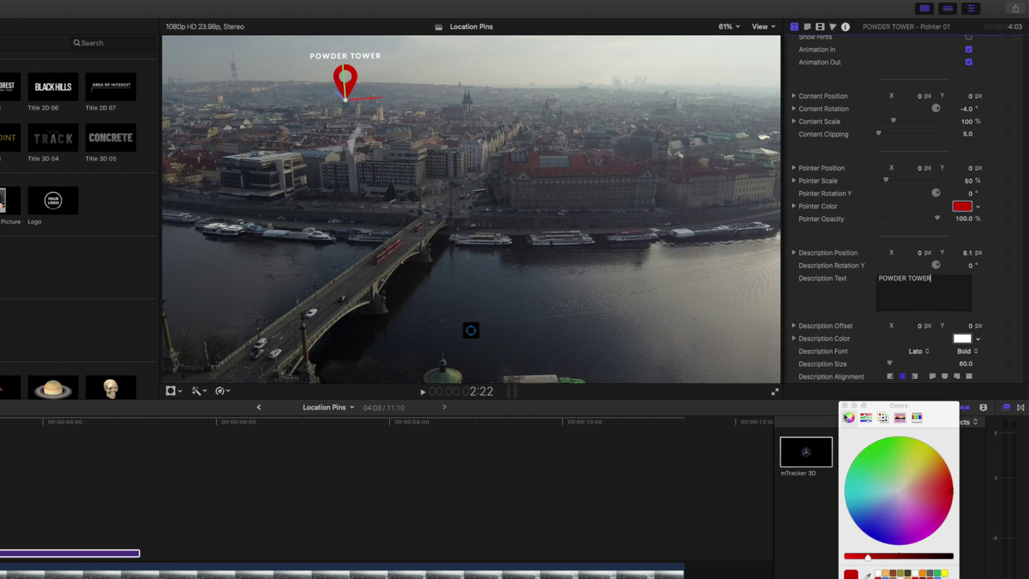
left_click(845, 406)
left_click(966, 339)
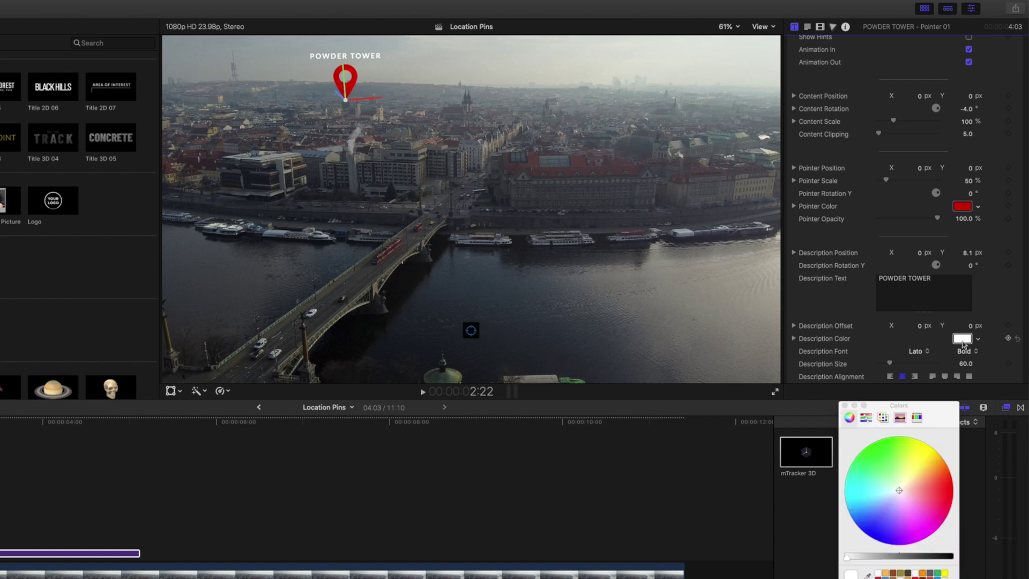
left_click(866, 575)
left_click(962, 206)
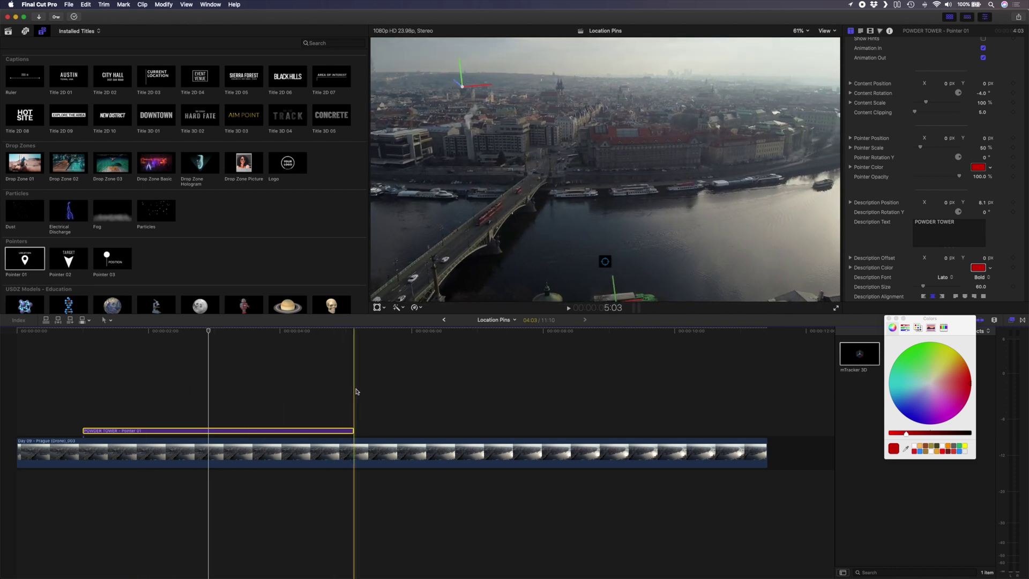
Set the POWDER TOWER pin's Noise Amount to 0.1.
left_click(233, 385)
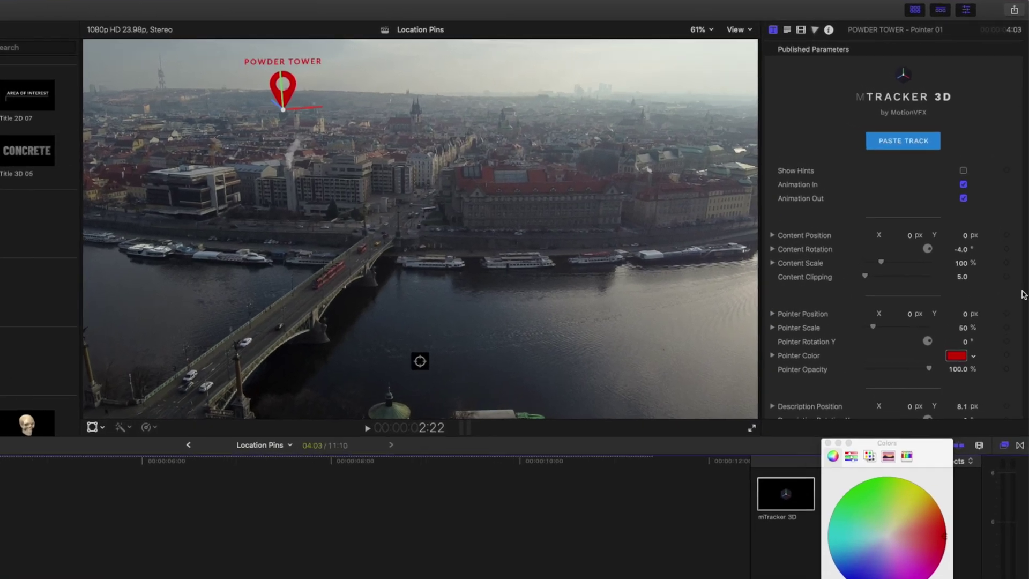
scroll(919, 287, "down", 15)
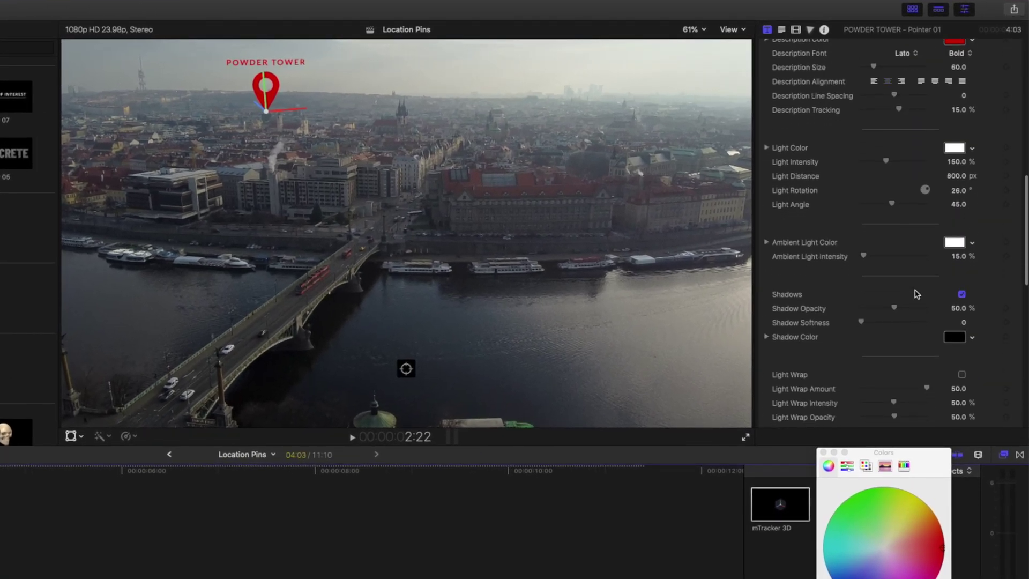
scroll(932, 260, "up", 1)
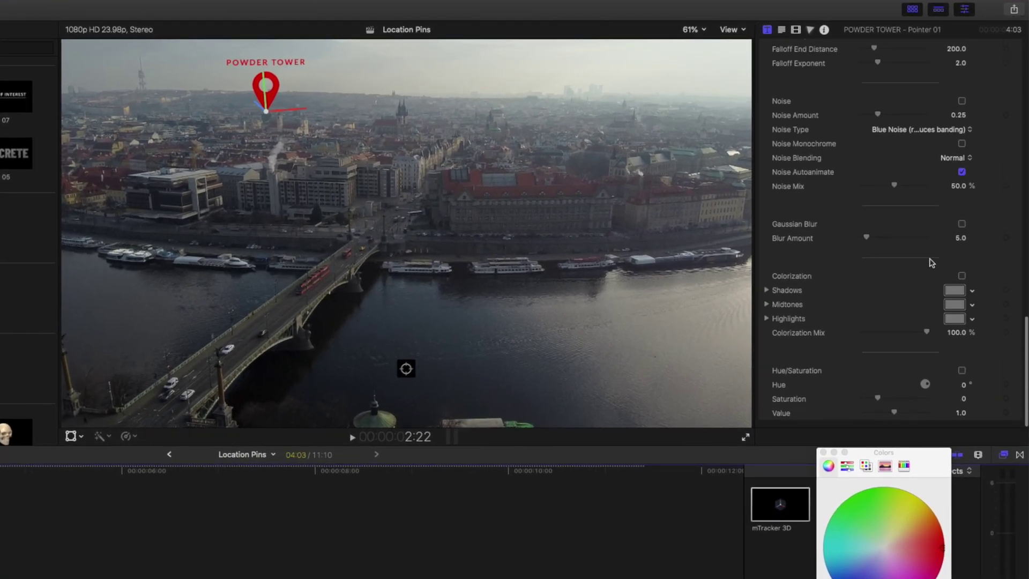
left_click(959, 116)
type("0.1")
key("Return")
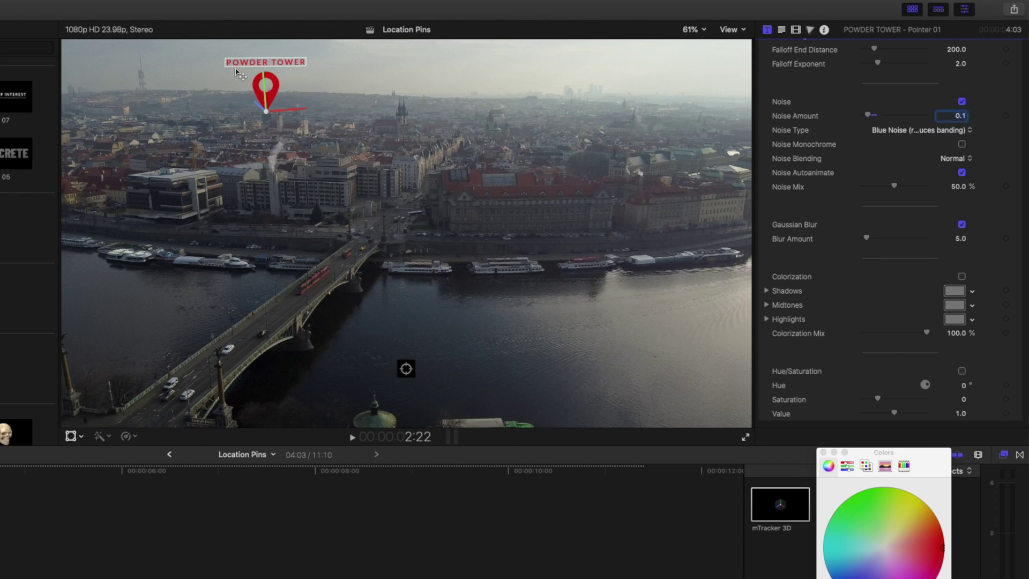
scroll(883, 226, "up", 8)
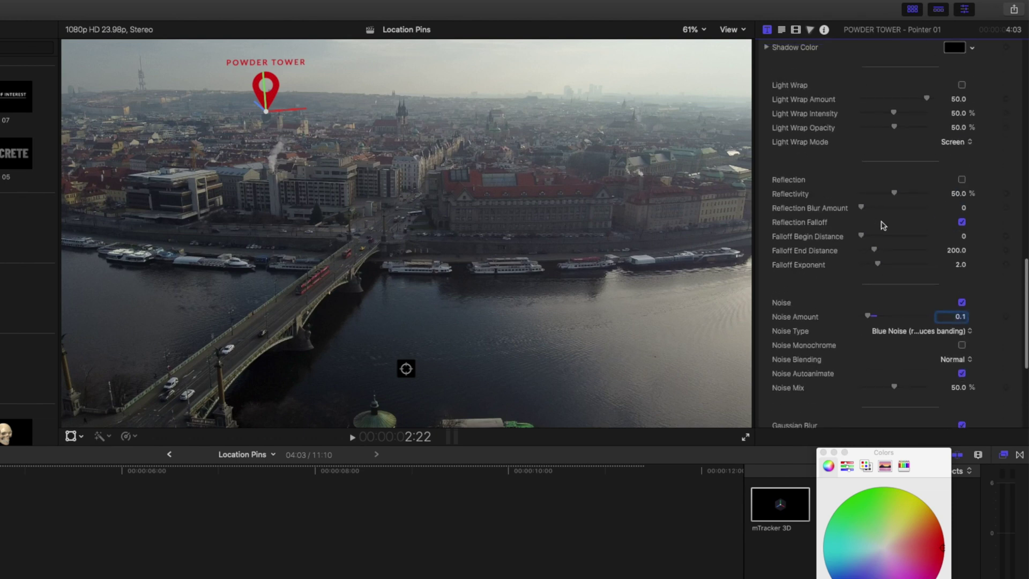
scroll(886, 226, "up", 8)
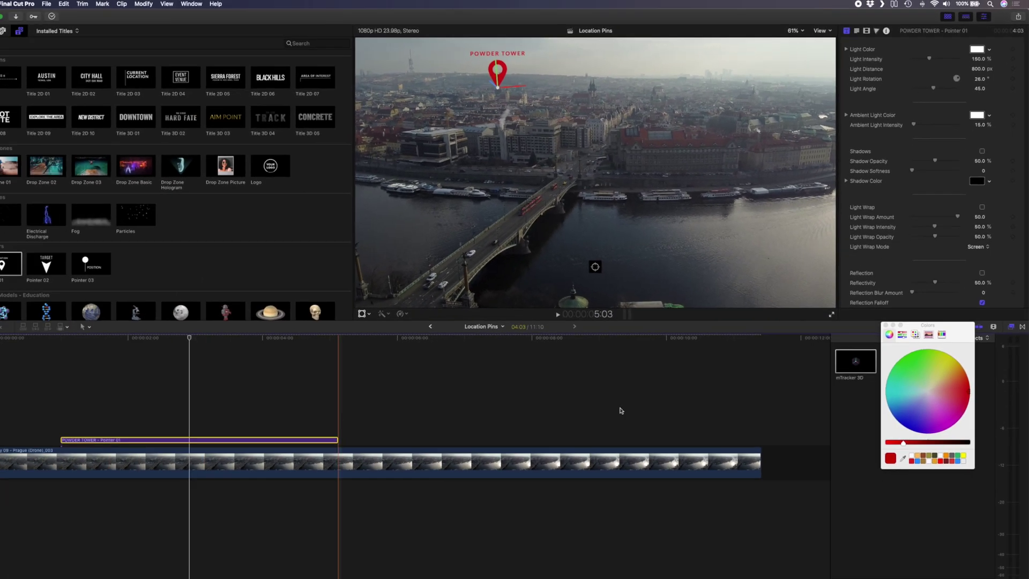
Duplicate the POWDER TOWER title onto a higher layer and paste the camera track onto it.
left_click(889, 318)
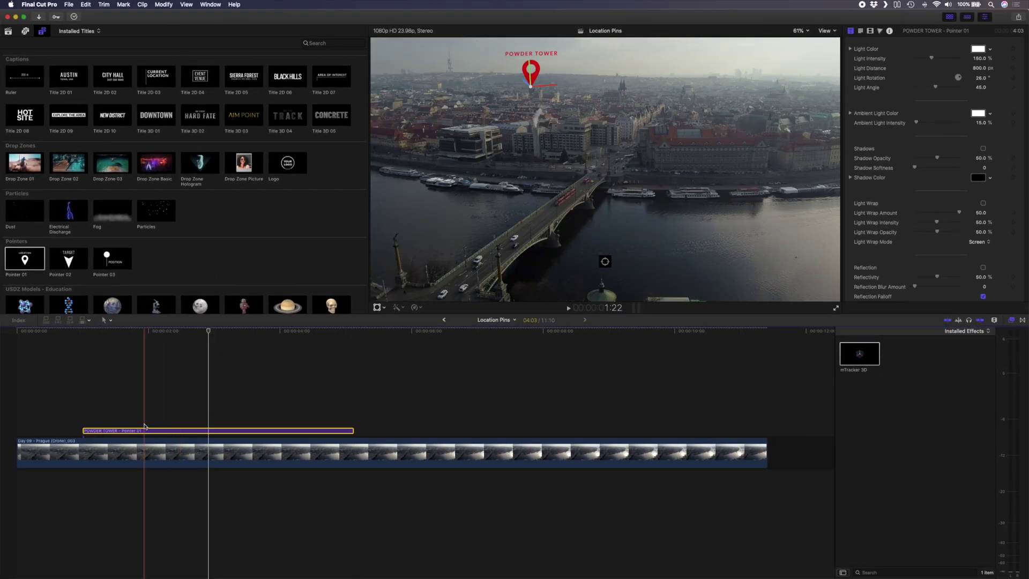
left_click_drag(146, 431, 270, 408)
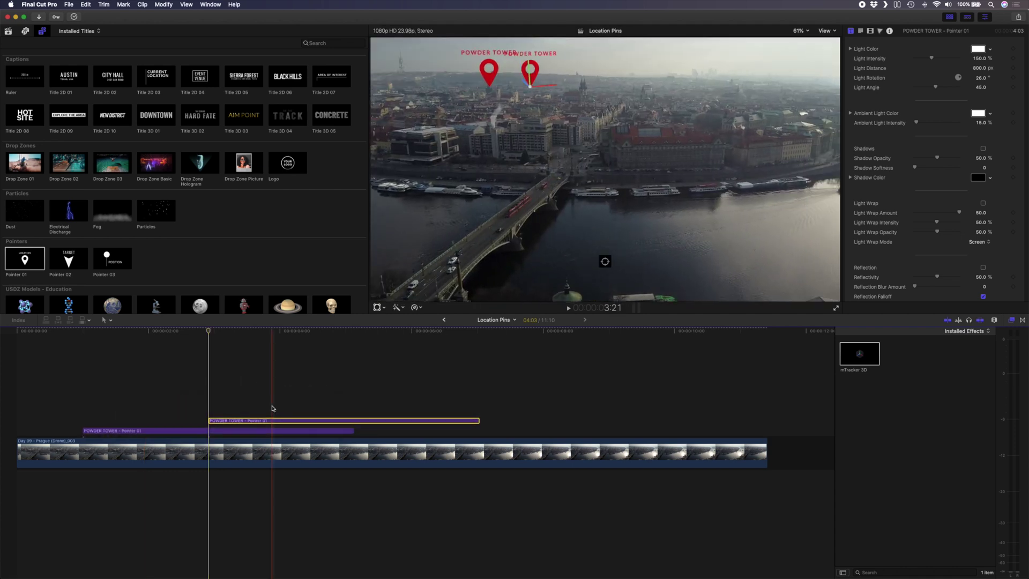
left_click(308, 400)
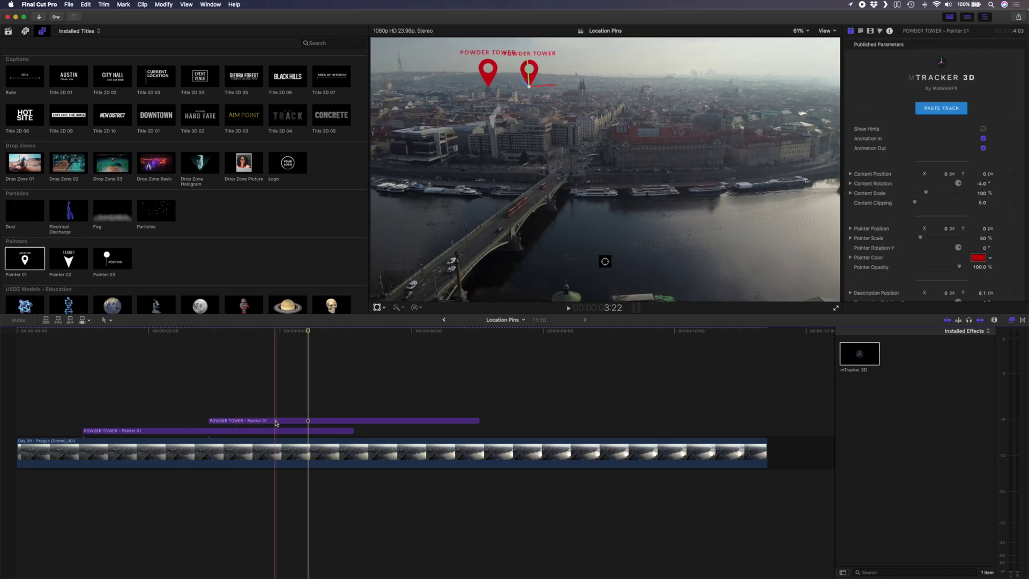
left_click(298, 421)
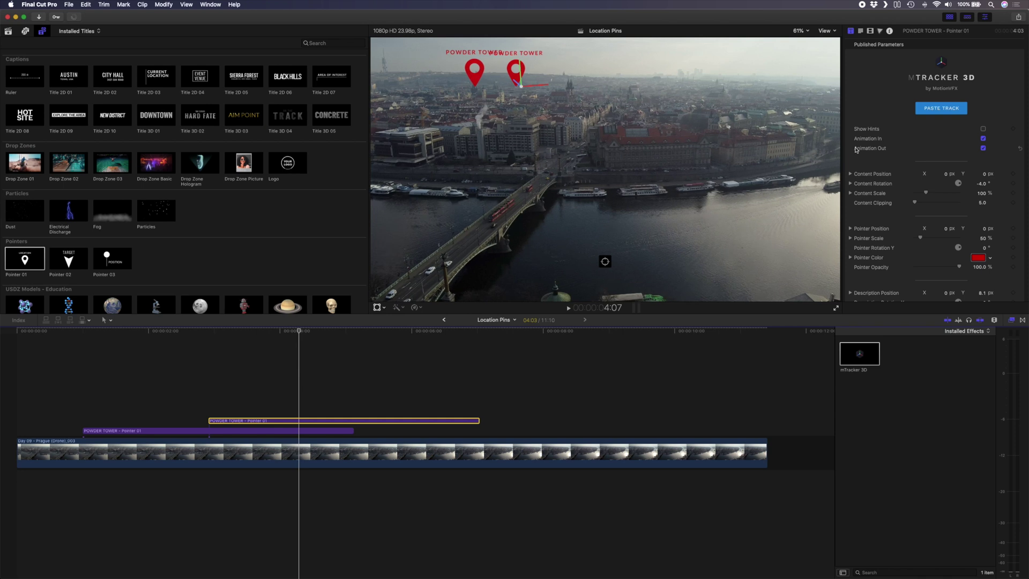
left_click(930, 112)
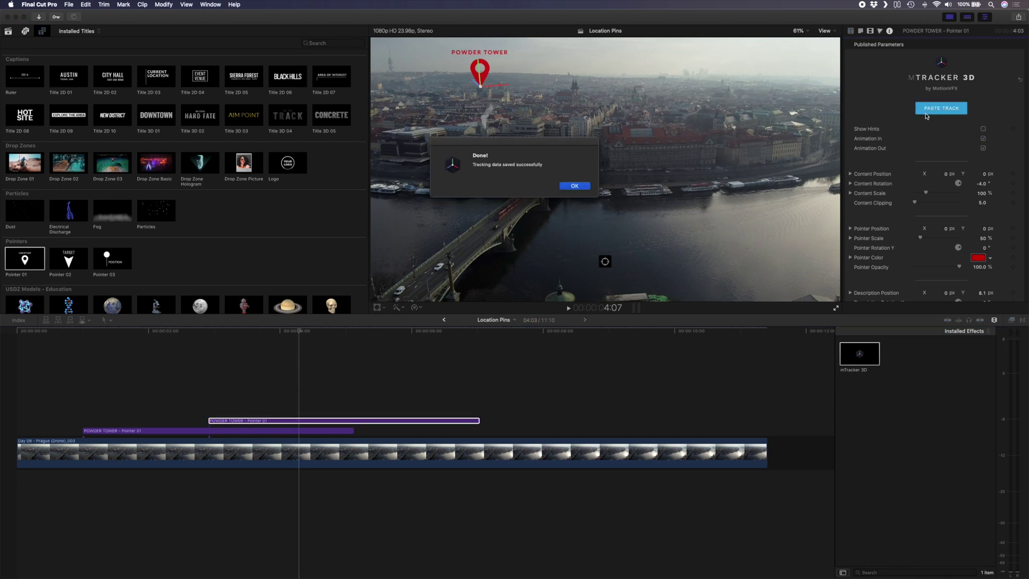
left_click(572, 186)
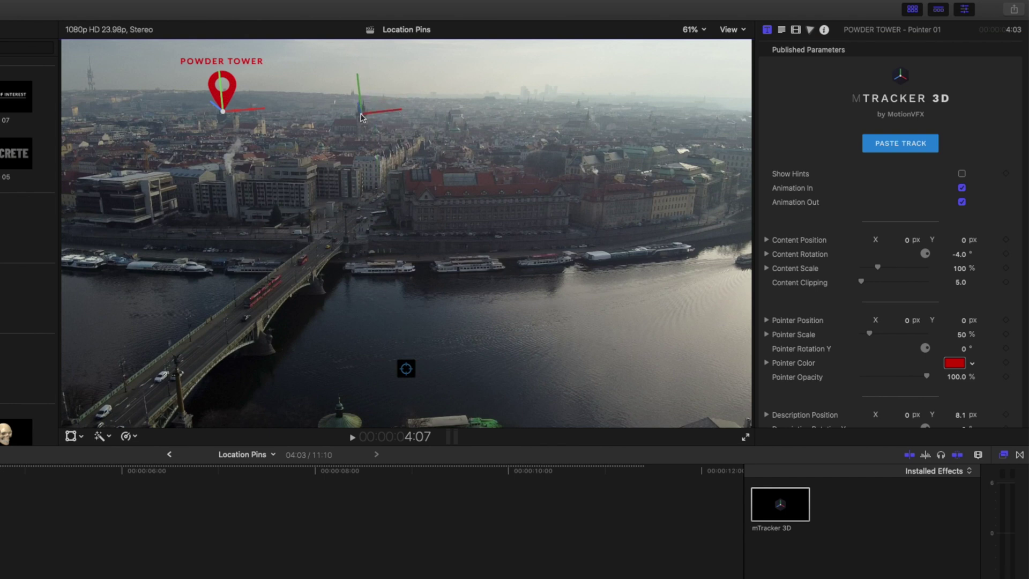
Place the second pin on a building, tilt it -6.1°, and label it CHURCH OF OUR LADY TYN.
left_click(360, 114)
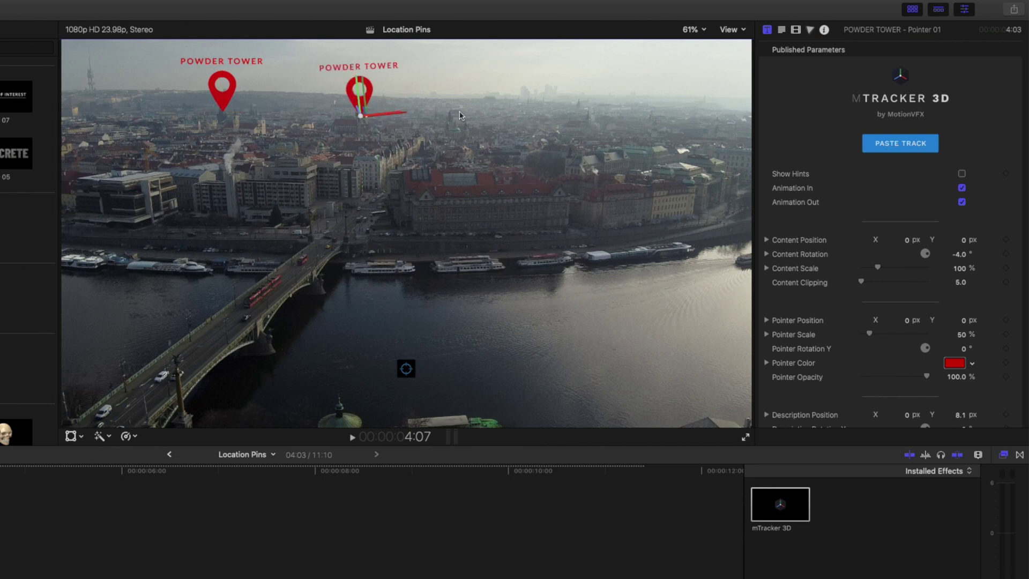
left_click_drag(959, 257, 959, 257)
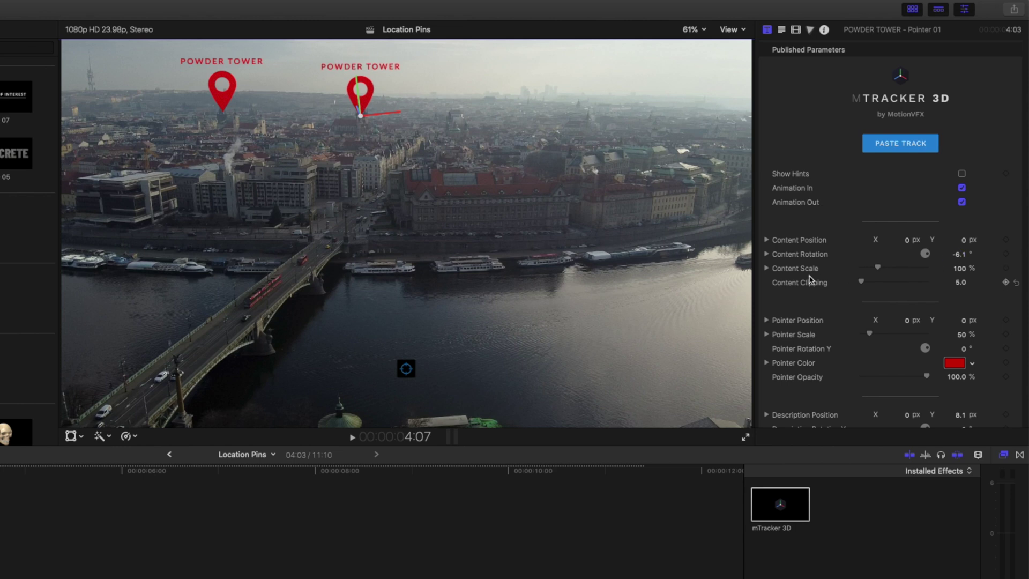
scroll(868, 293, "down", 5)
left_click(929, 295)
key("super+a")
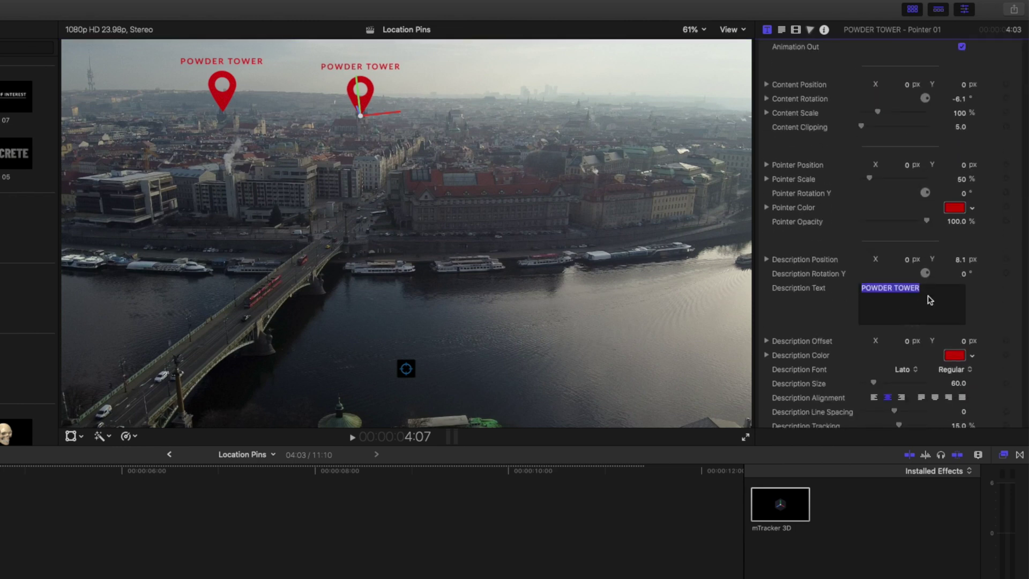
type("CHURCH OF OUR LADY TYN")
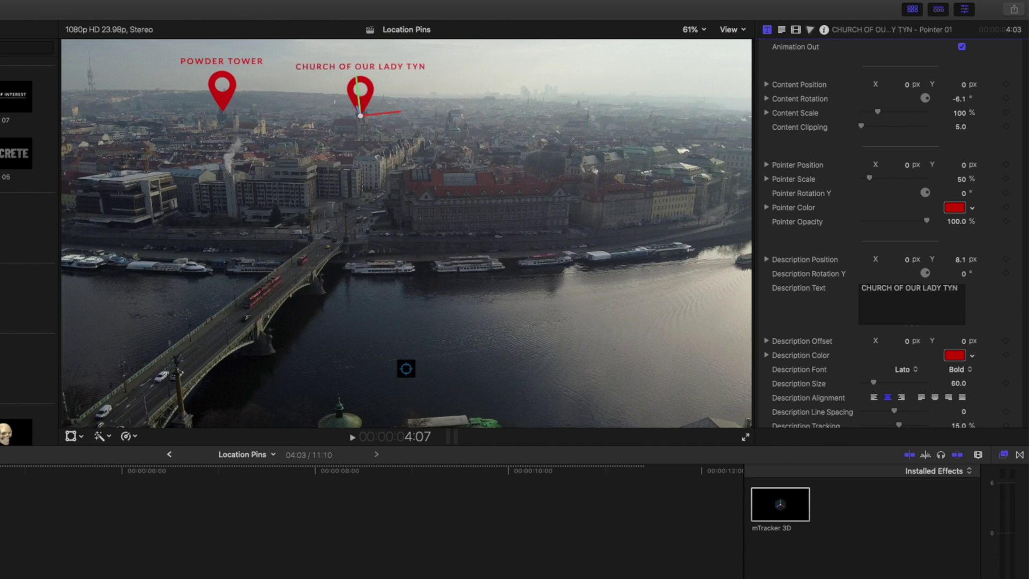
type("/")
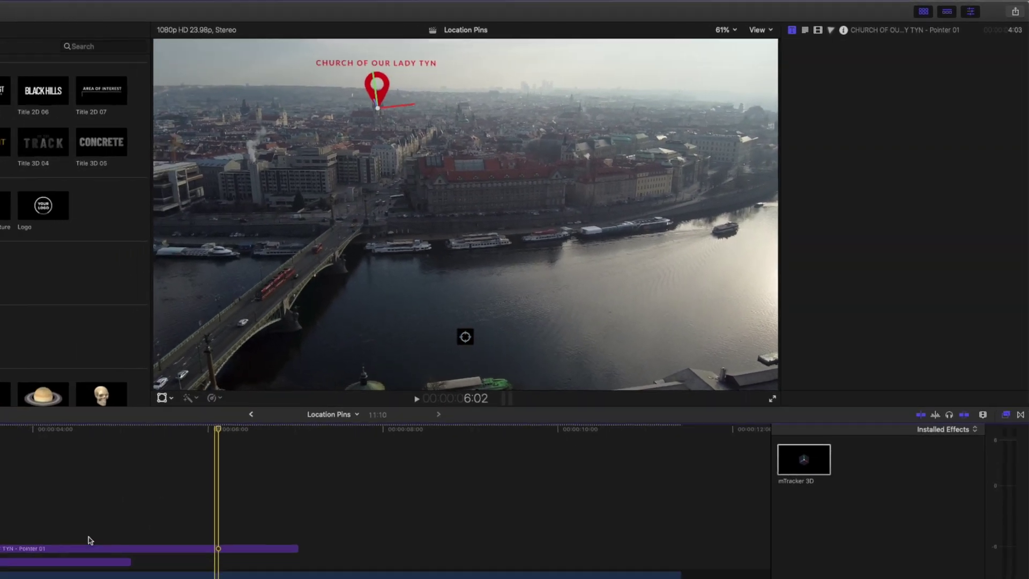
Duplicate the church pin title onto a higher layer and paste the camera track onto it.
left_click_drag(89, 548, 455, 399)
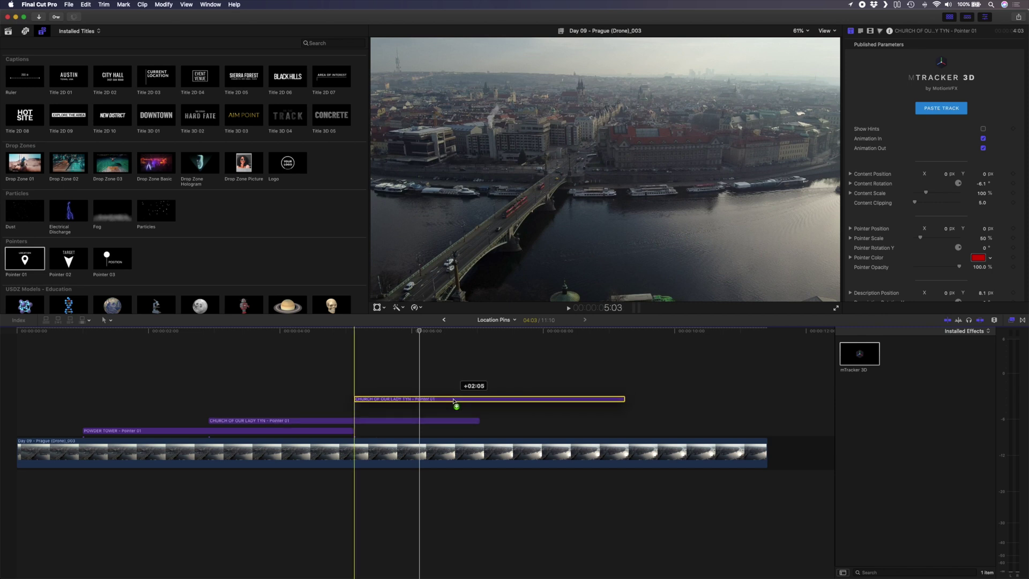
left_click(455, 410)
left_click(952, 109)
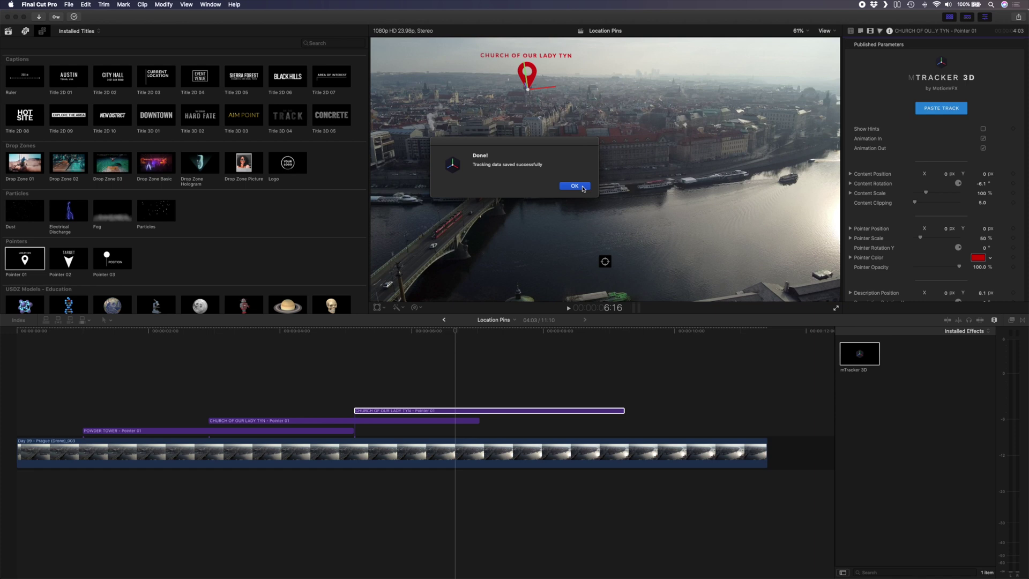
left_click(583, 187)
Place the third pin, tilt it -9.1°, and label it ST NICOLAS' CHURCH.
left_click(604, 261)
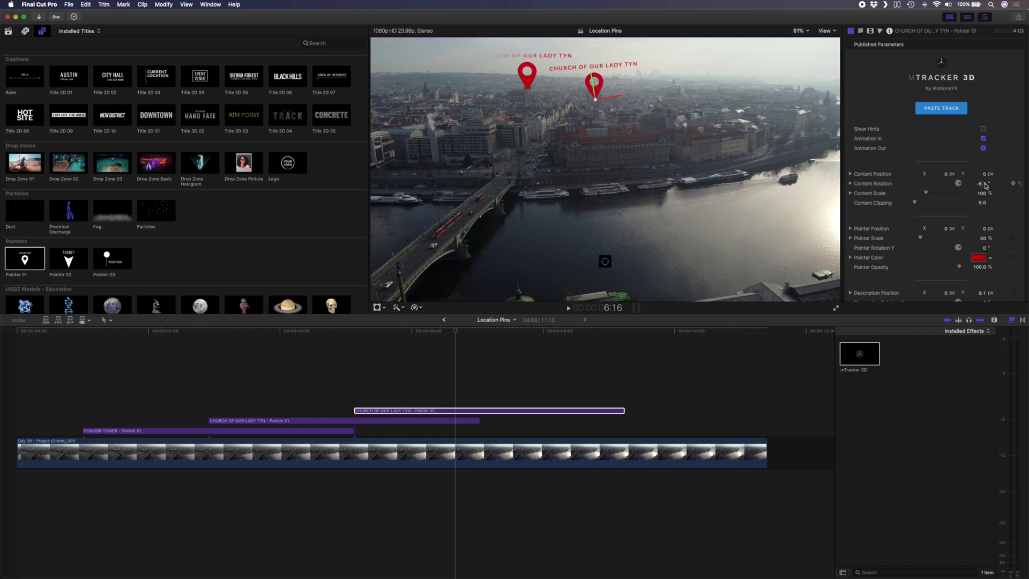
left_click_drag(985, 185, 985, 186)
key("Tab")
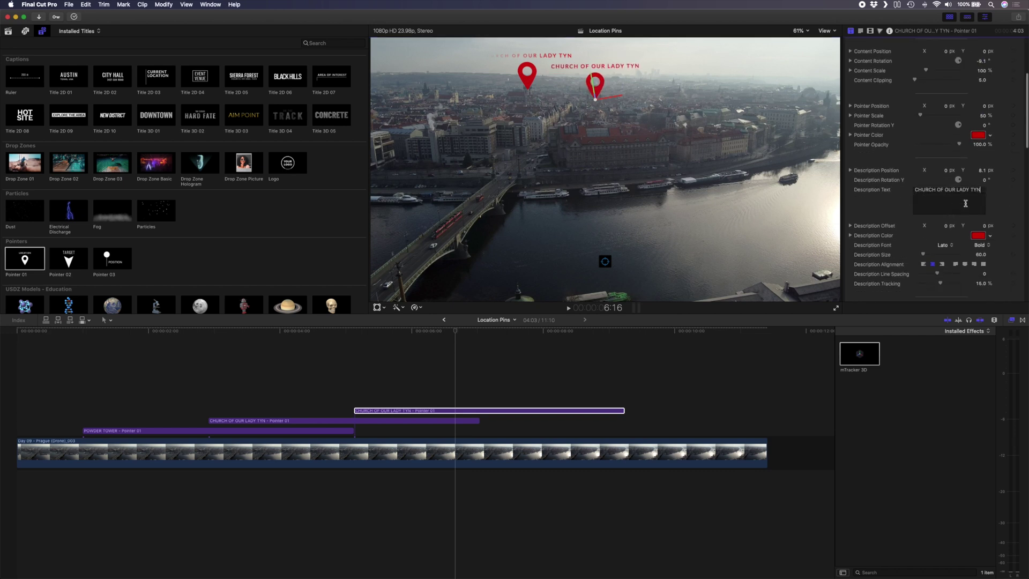
type("ST NICOL")
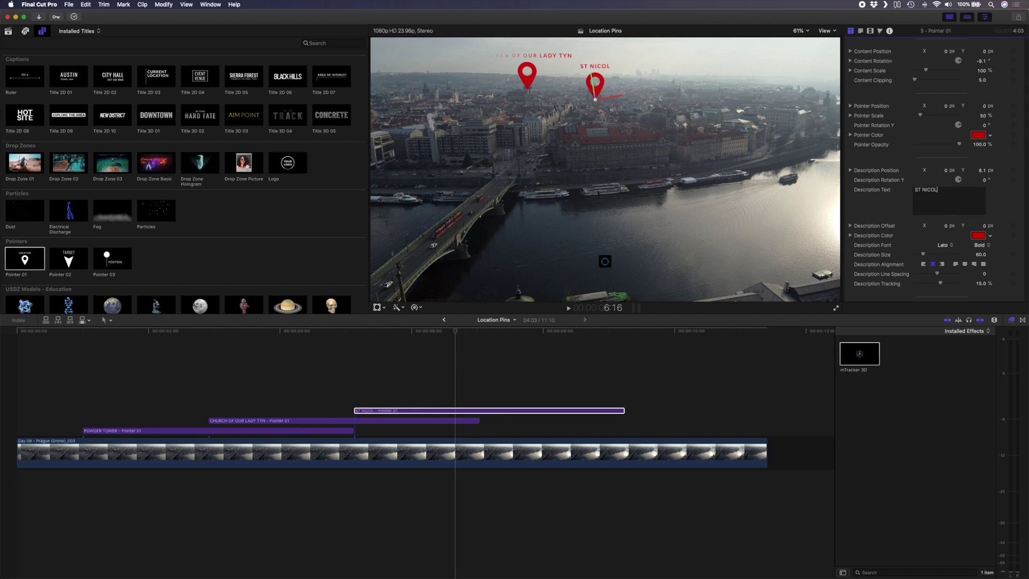
type("AS' CHURCH")
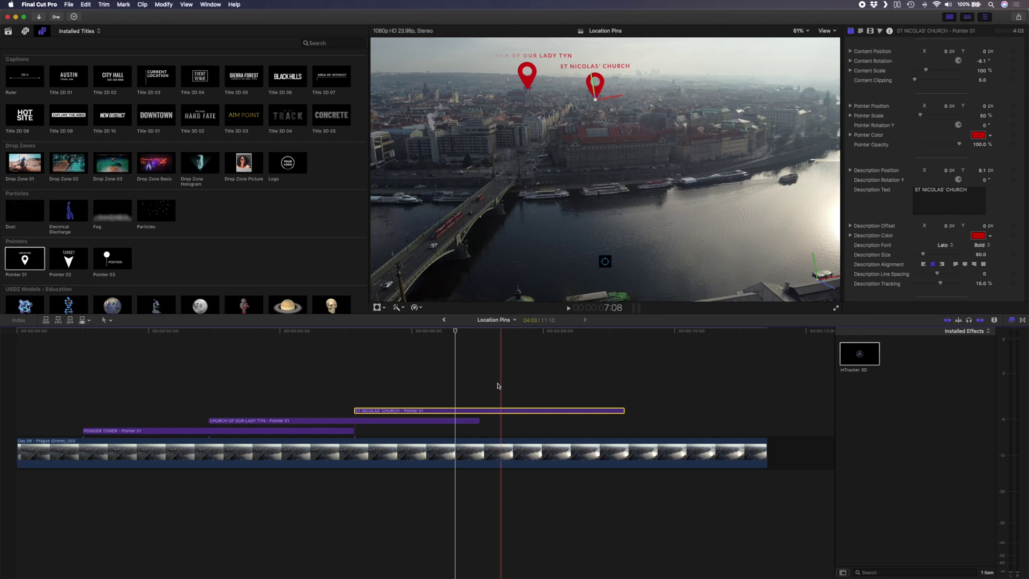
Duplicate the ST NICOLAS' CHURCH title and paste the camera track onto the copy.
left_click_drag(472, 411, 554, 387)
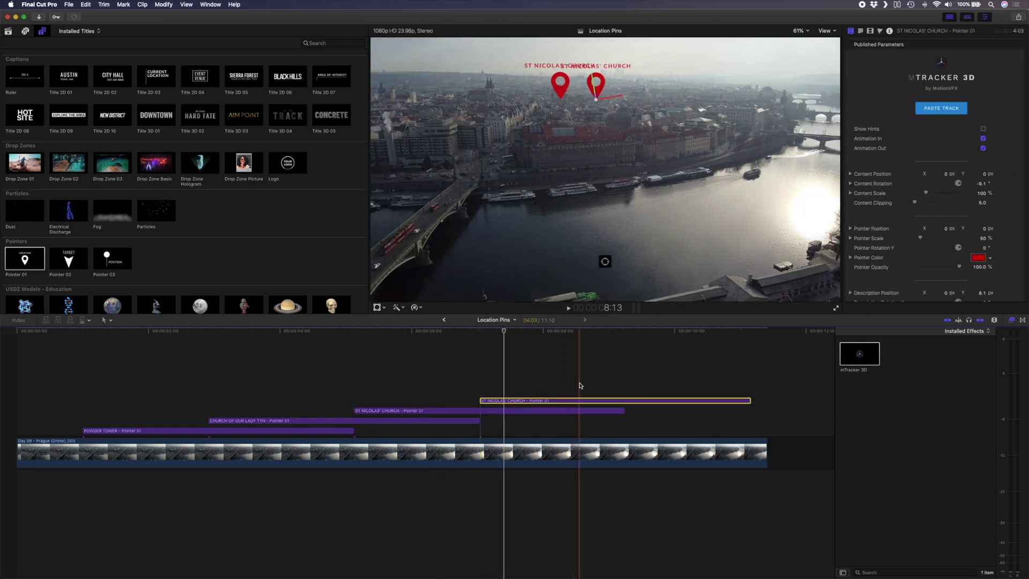
left_click(579, 386)
left_click(578, 401)
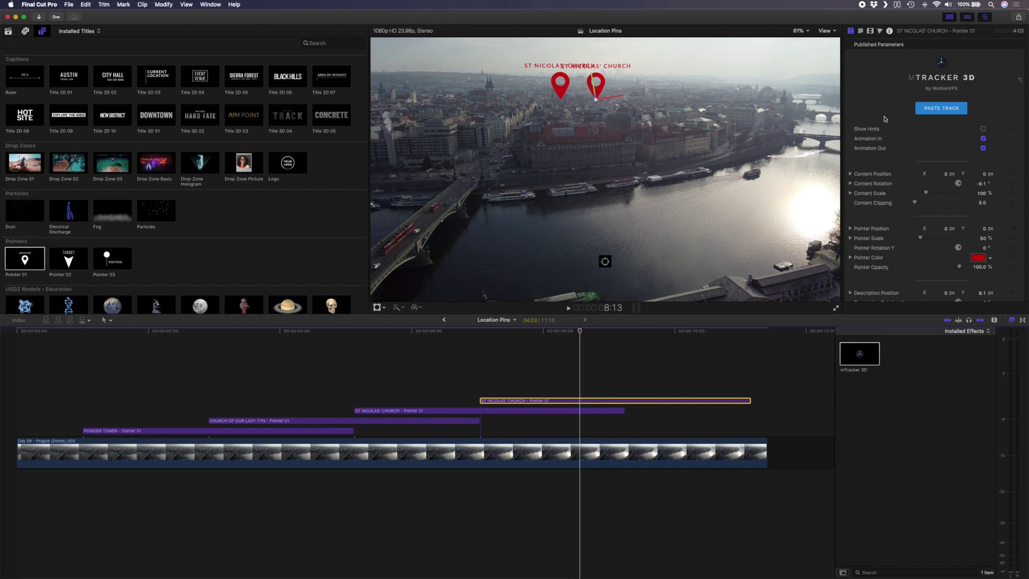
left_click(943, 109)
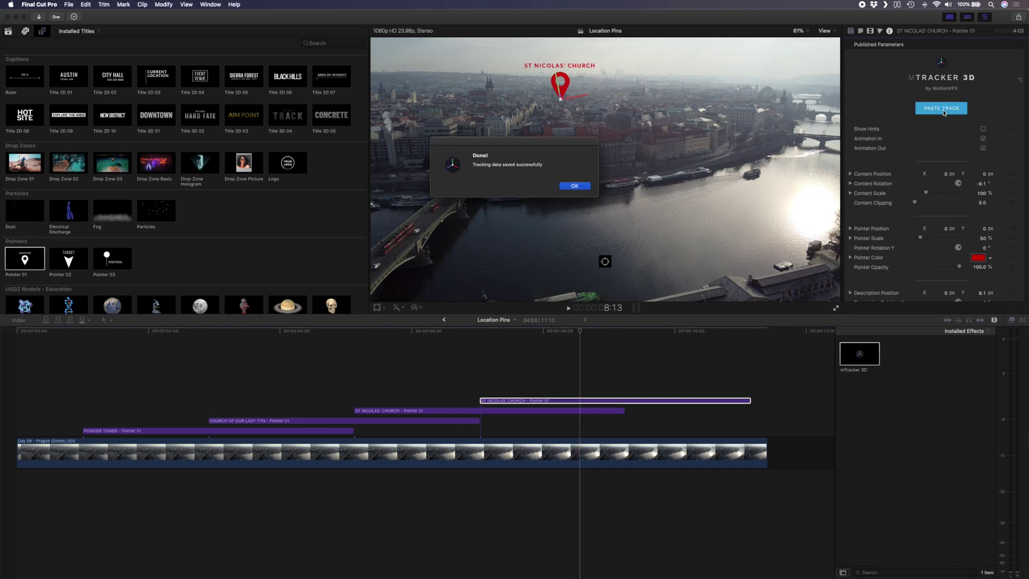
left_click(576, 186)
Set the pin on the river water, tilt it -11.1°, and label it VLTAVA RIVER.
left_click(605, 262)
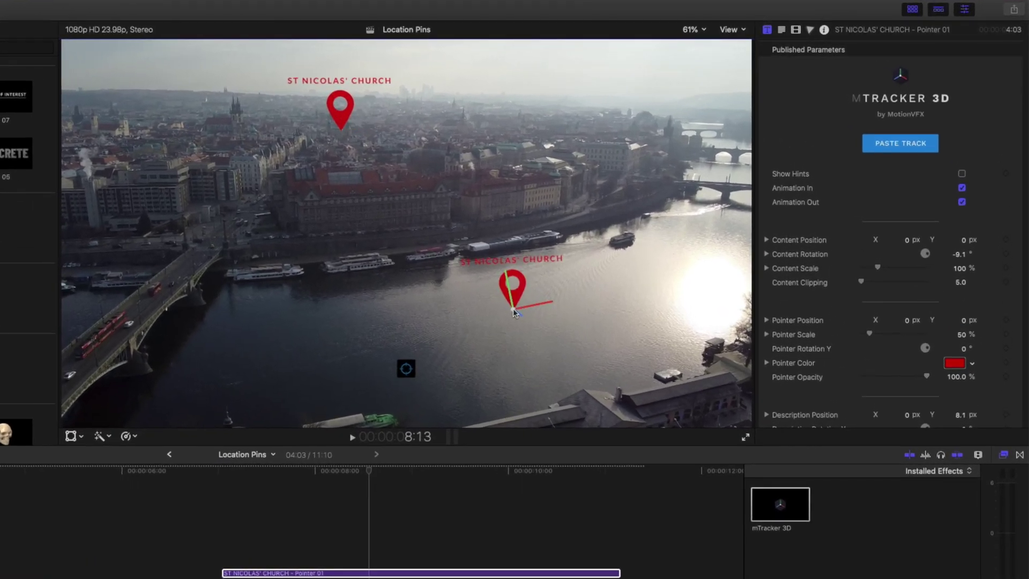
left_click_drag(512, 308, 532, 326)
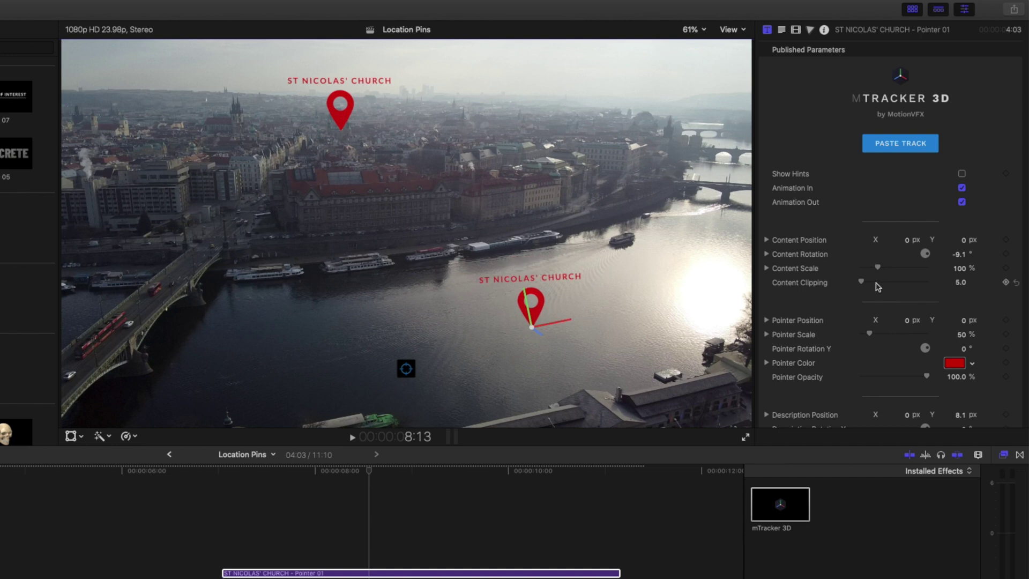
left_click_drag(961, 256, 961, 256)
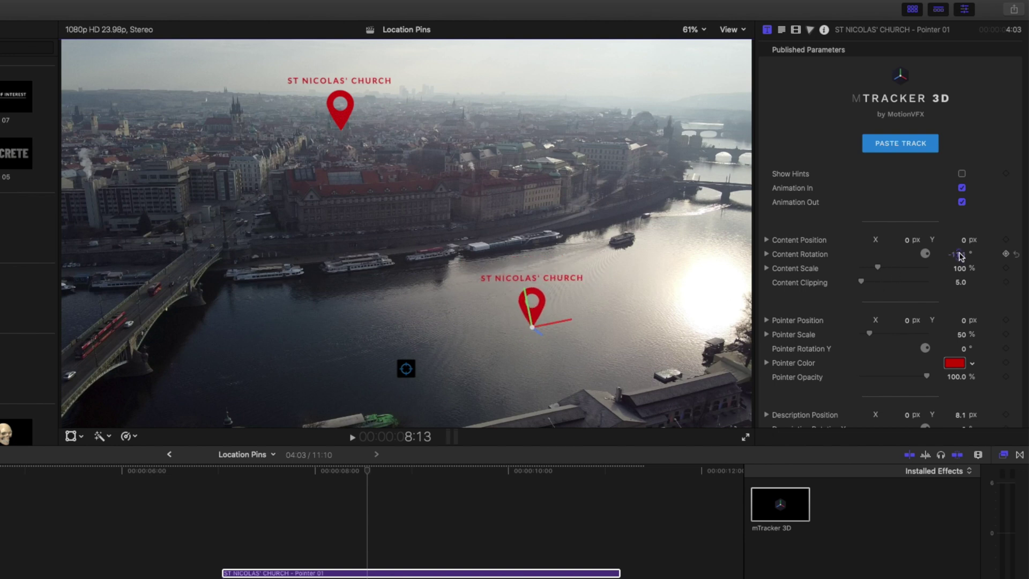
scroll(836, 265, "down", 5)
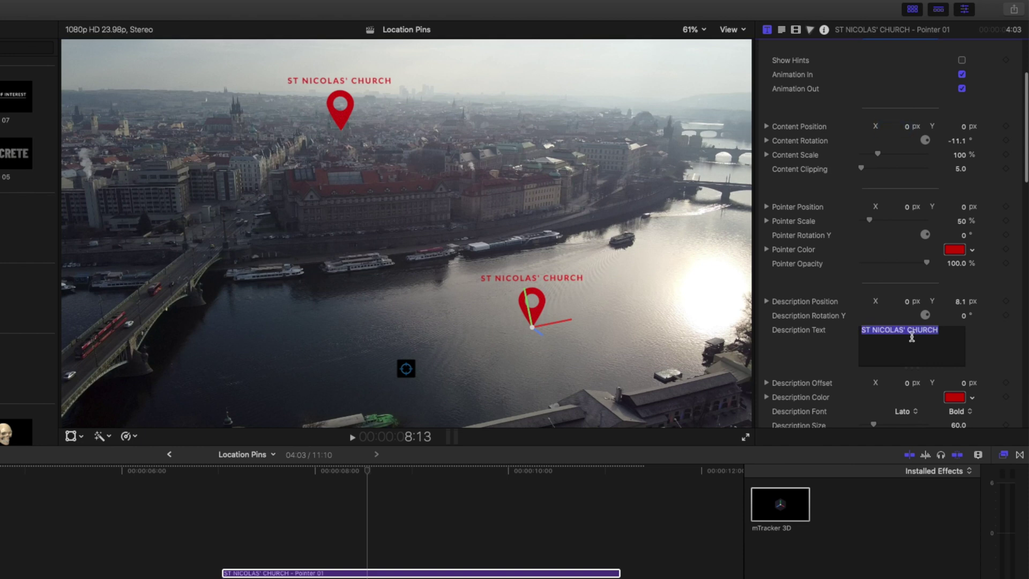
key("BackSpace")
type("VLTAVA RIVER")
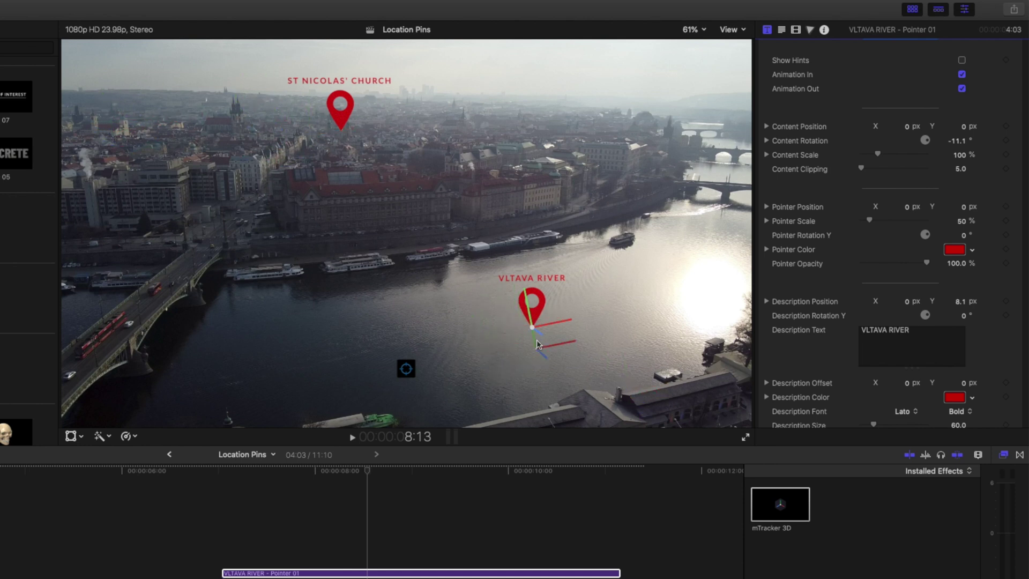
scroll(839, 294, "down", 15)
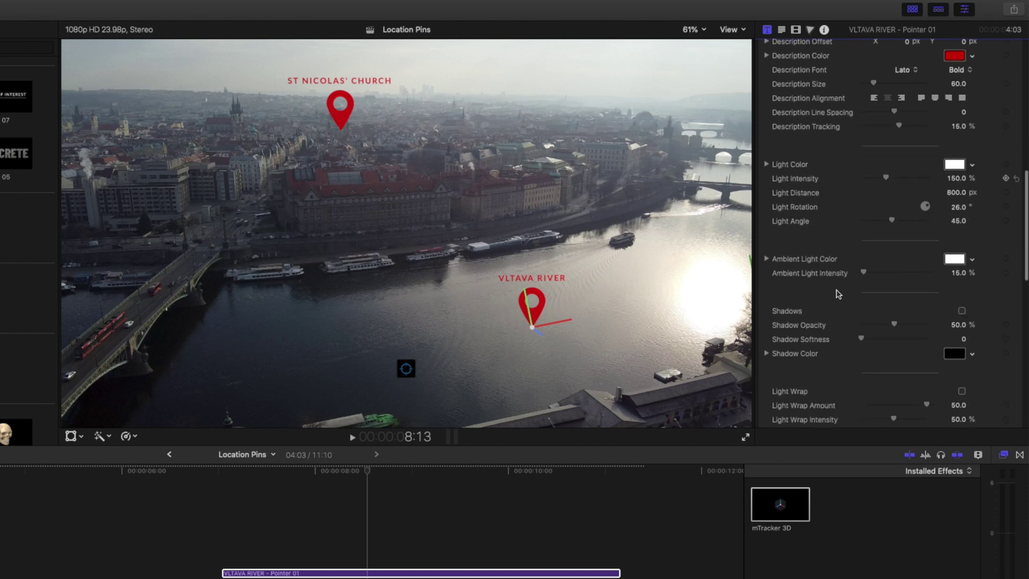
Turn on the river pin's shadow, lower the light angle, and reposition the light.
left_click(962, 278)
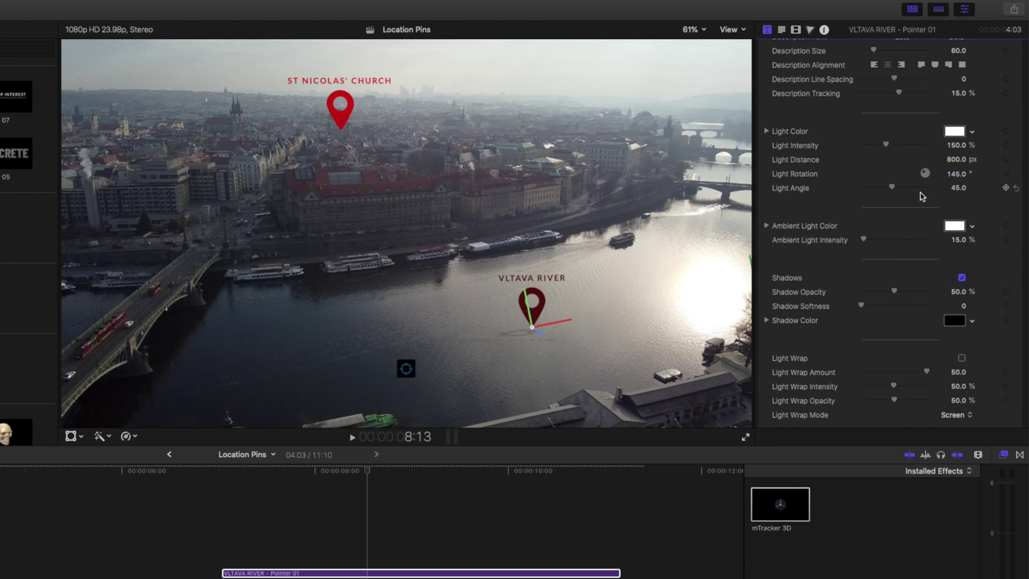
left_click_drag(957, 188, 956, 188)
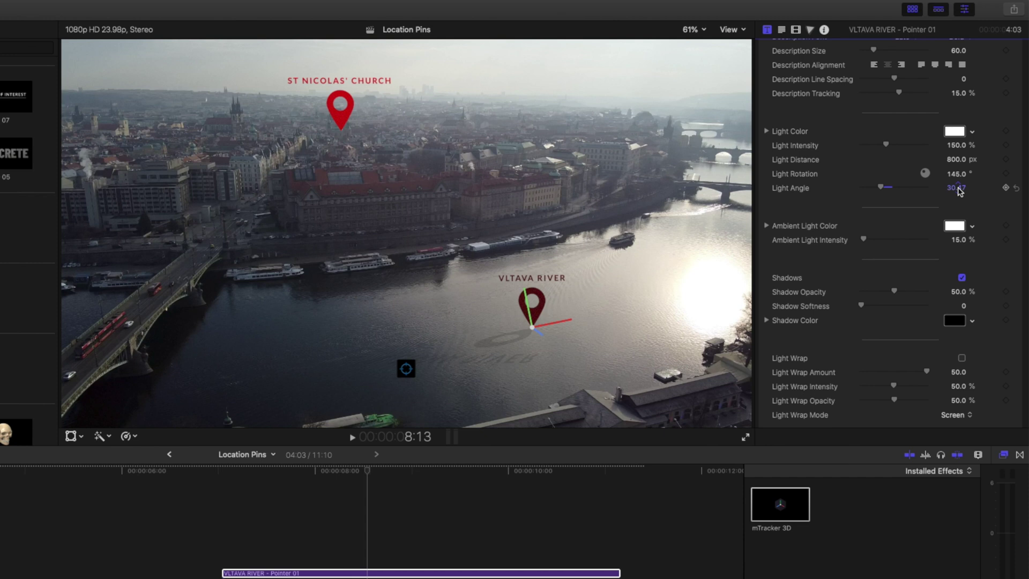
scroll(868, 215, "down", 3)
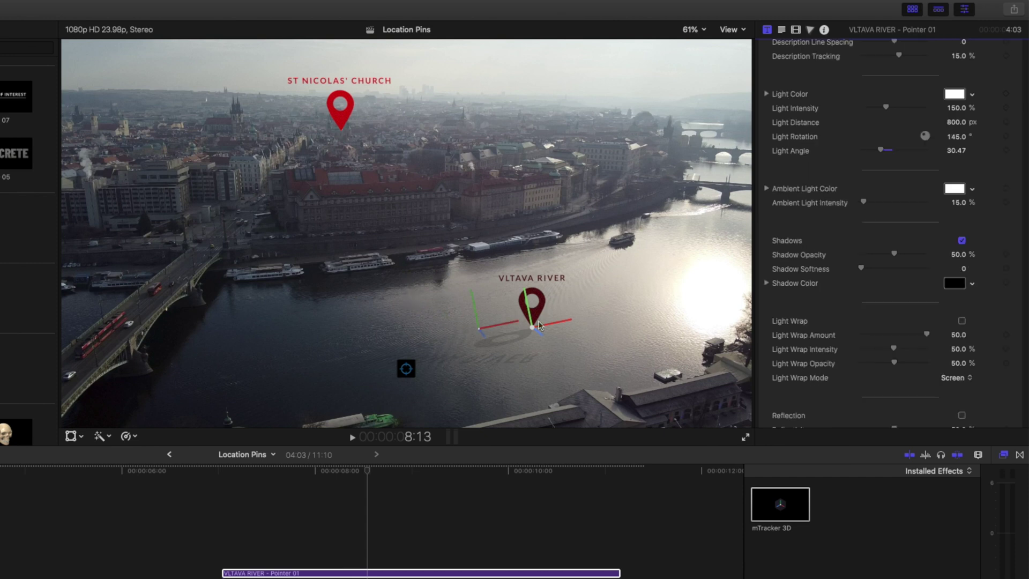
left_click_drag(564, 286, 551, 289)
left_click_drag(649, 175, 611, 236)
left_click_drag(528, 316, 619, 226)
scroll(803, 198, "up", 8)
Set the VLTAVA RIVER pin and its label to the same red as the other pins.
left_click(905, 147)
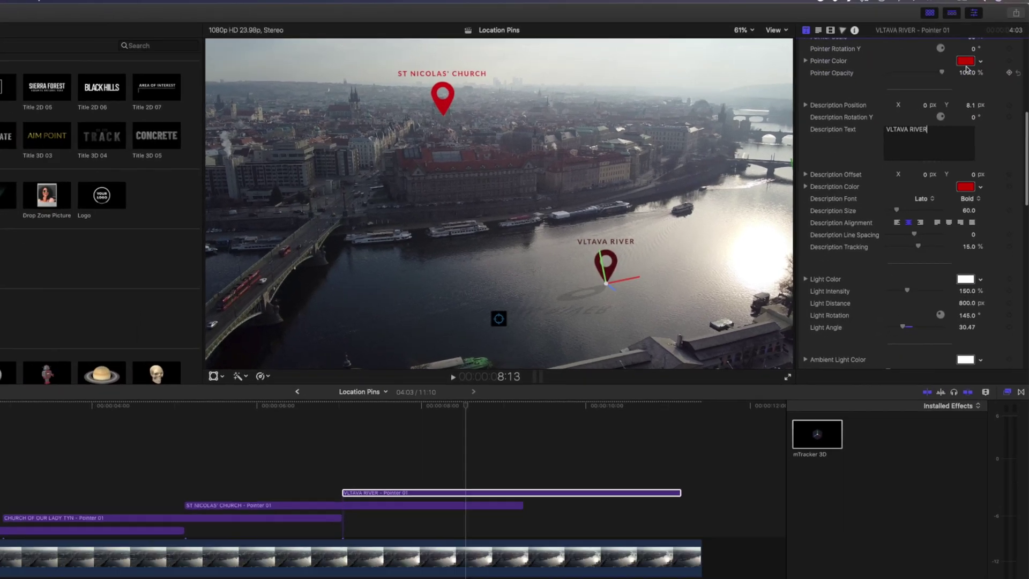
left_click(965, 62)
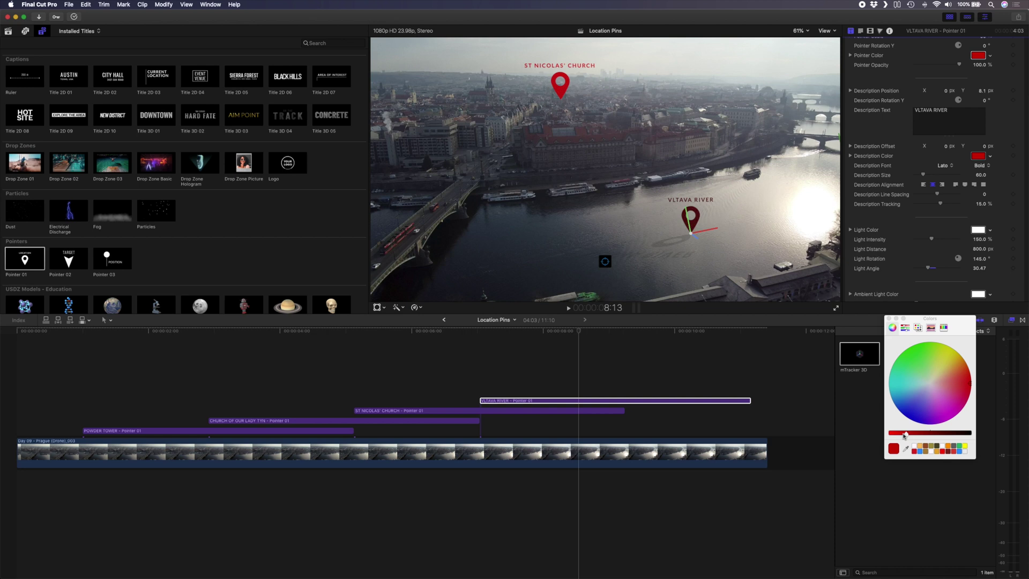
left_click_drag(903, 435, 896, 436)
left_click(964, 385)
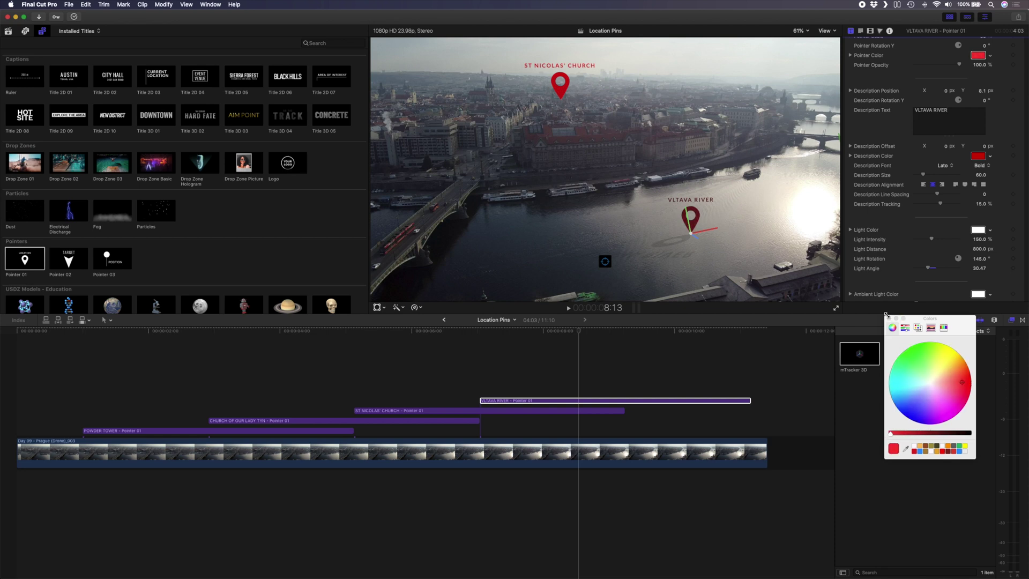
left_click(978, 156)
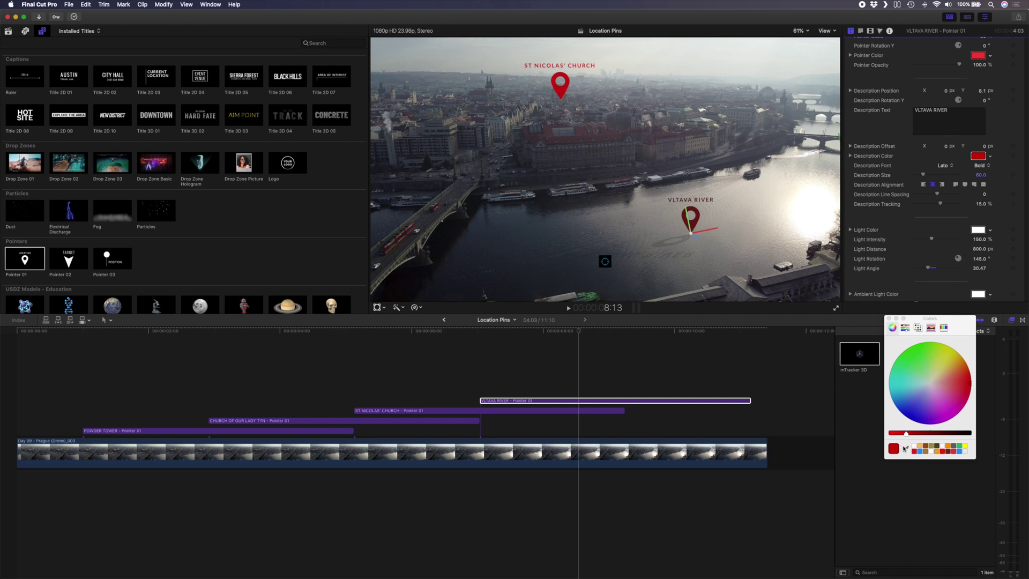
left_click(979, 56)
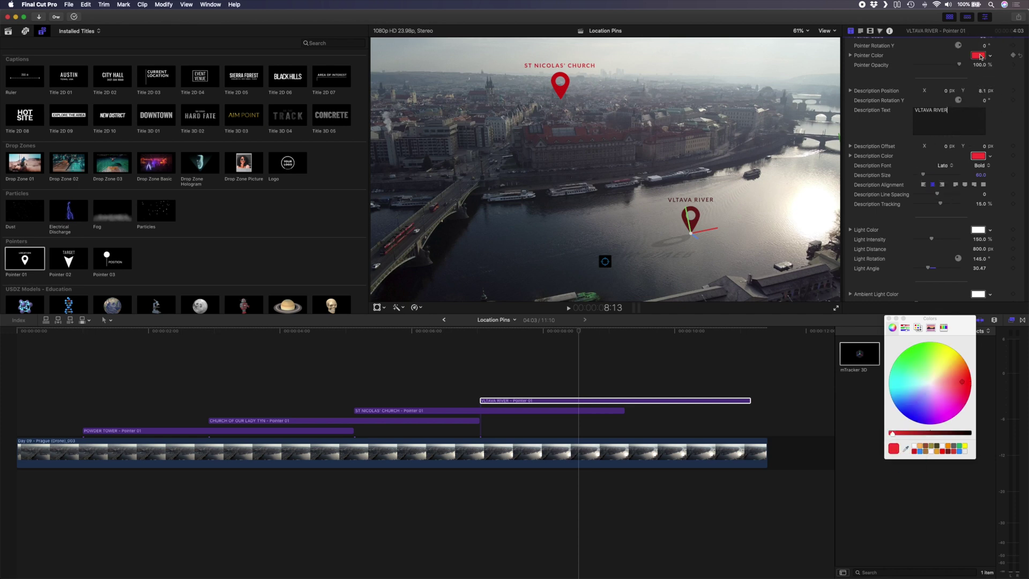
Close the colour picker and deselect the clip.
left_click(887, 319)
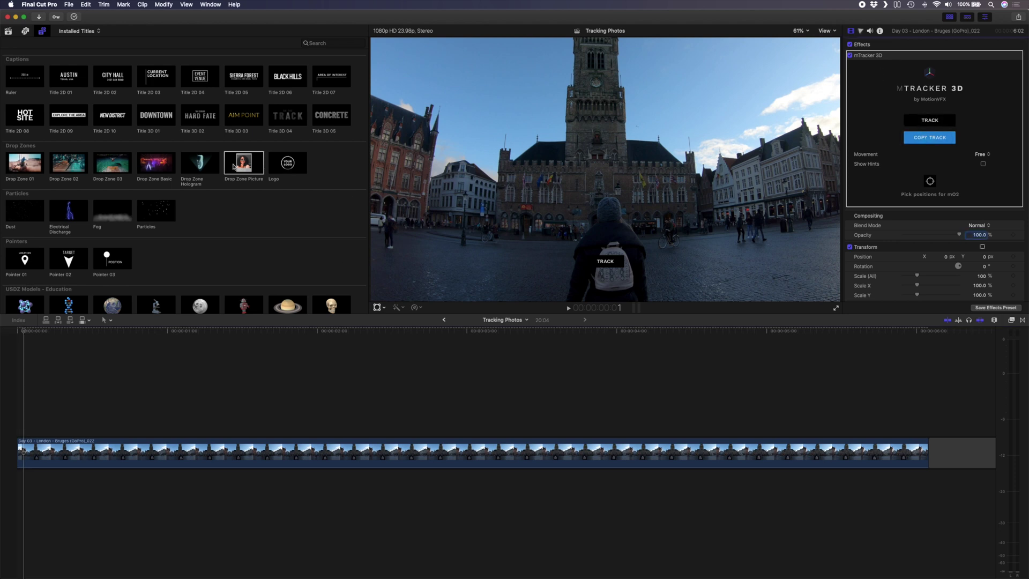
Add a Drop Zone Picture title above the Bruges clip, trim its end, and paste the tracking data.
left_click_drag(234, 166, 167, 427)
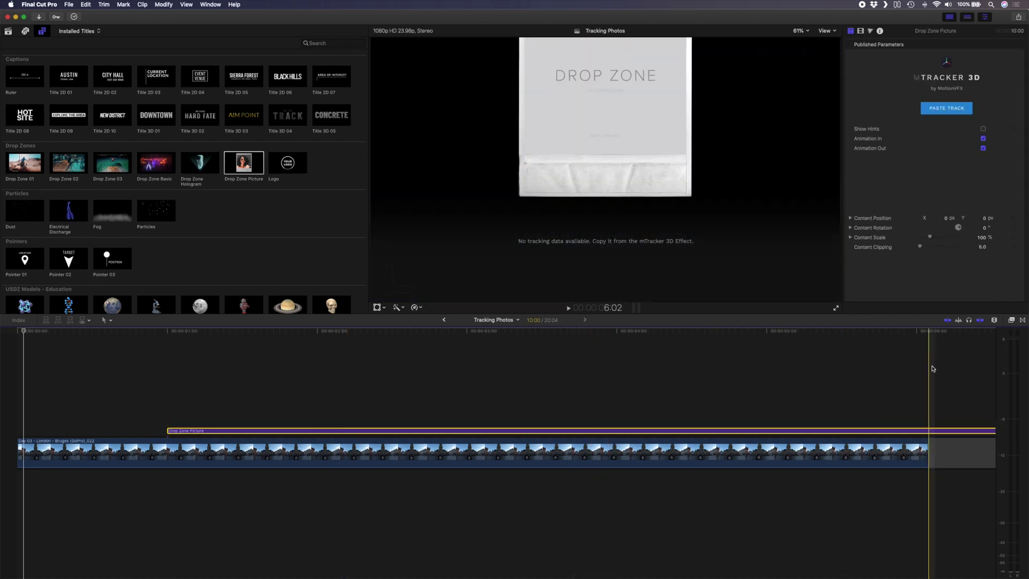
key("alt+]")
left_click(470, 337)
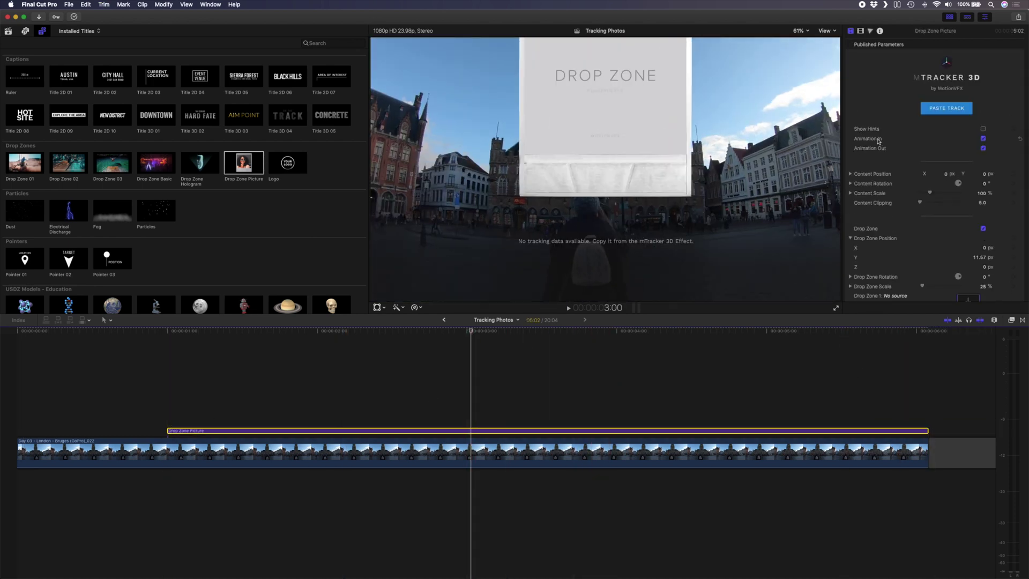
left_click(947, 107)
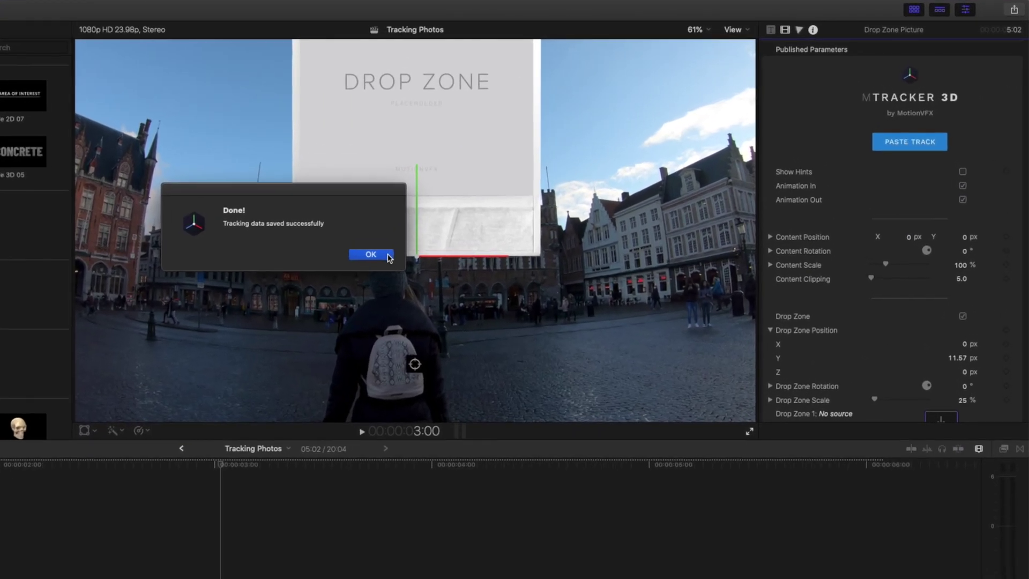
left_click(388, 255)
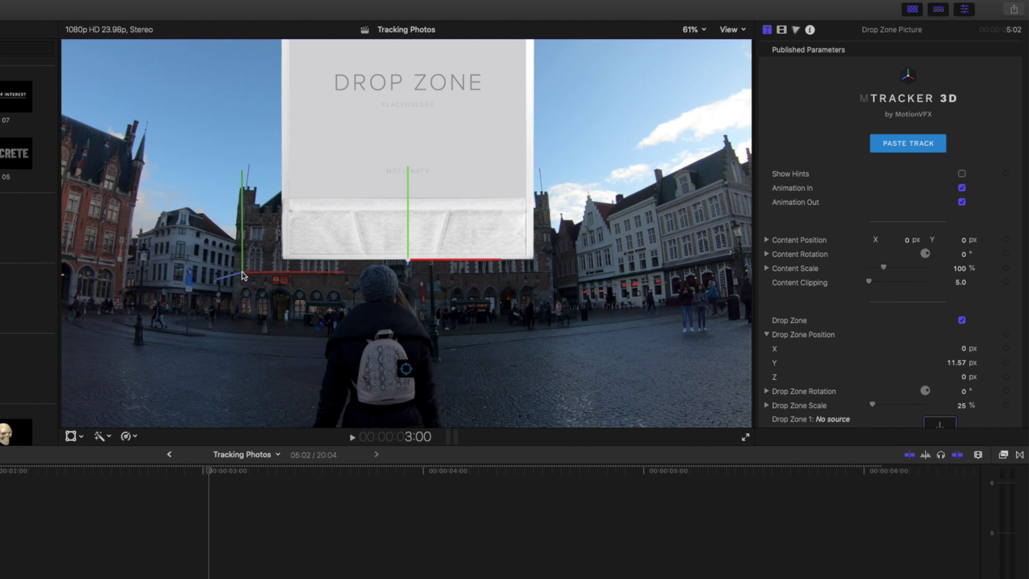
Anchor the drop zone left of the belfry at 50% scale, nudge it up, and close the gap.
left_click(241, 276)
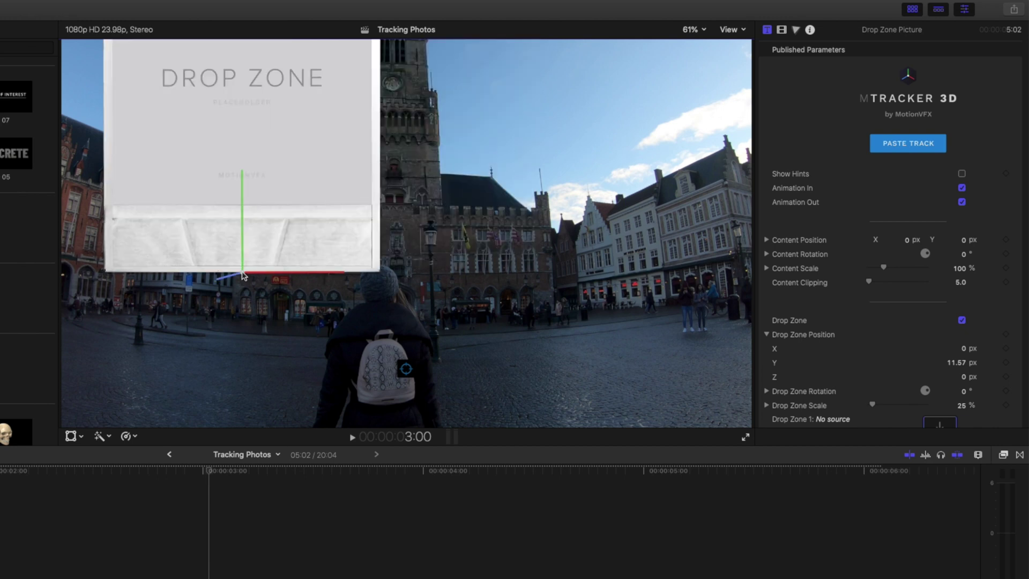
mouse_move(957, 269)
left_mouse_down()
mouse_move(931, 270)
mouse_move(961, 270)
left_mouse_up()
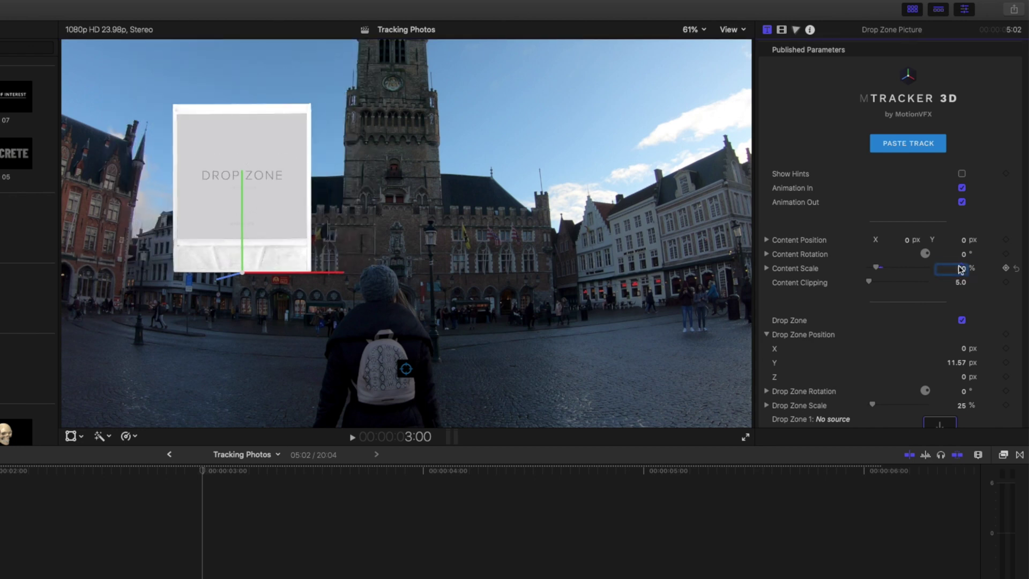
left_click_drag(963, 240, 904, 241)
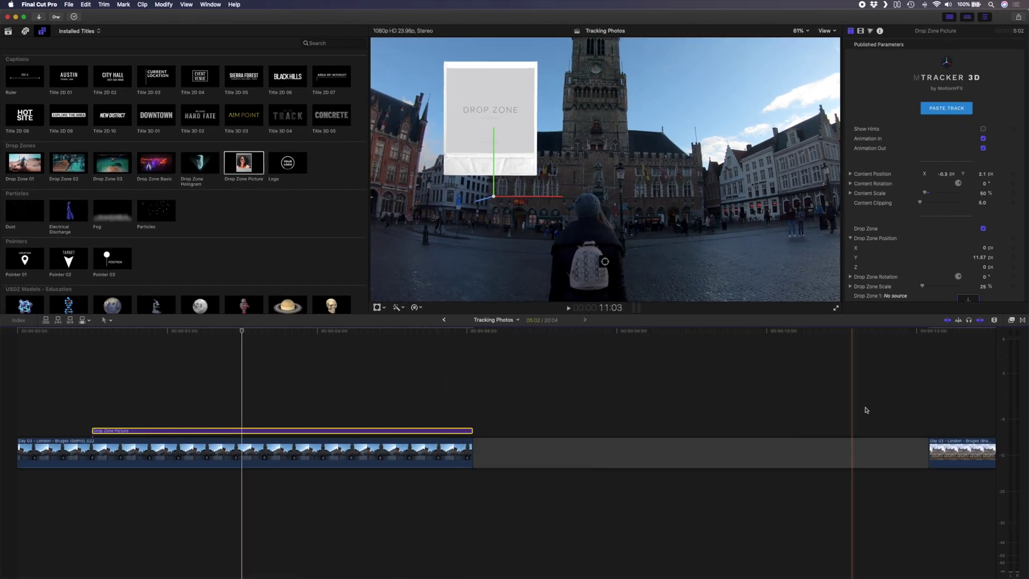
left_click_drag(929, 453, 643, 442)
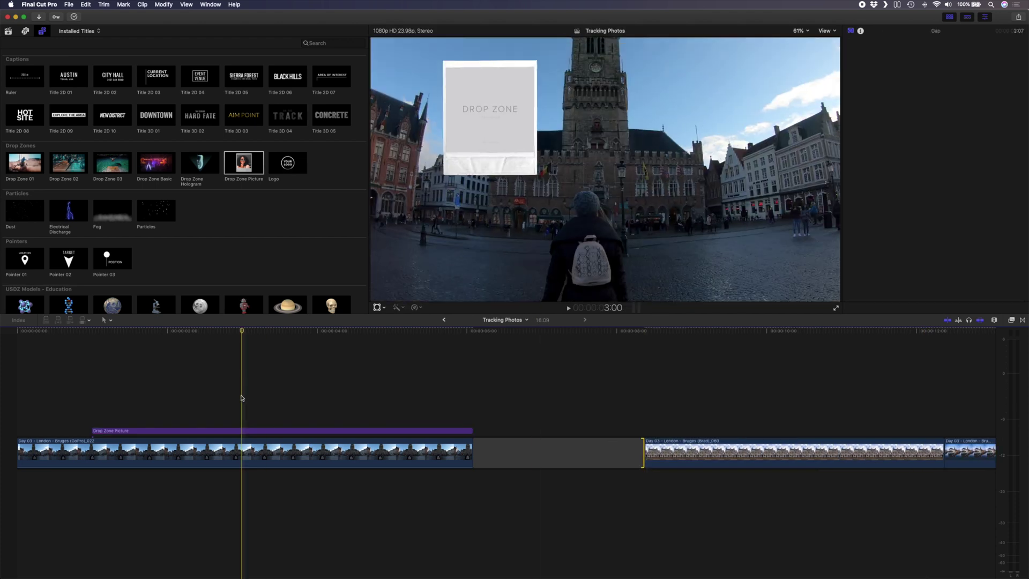
Fill the drop zone with the Gothic town hall photo and set Drop Zone Inside Scale to 54%.
left_click(244, 432)
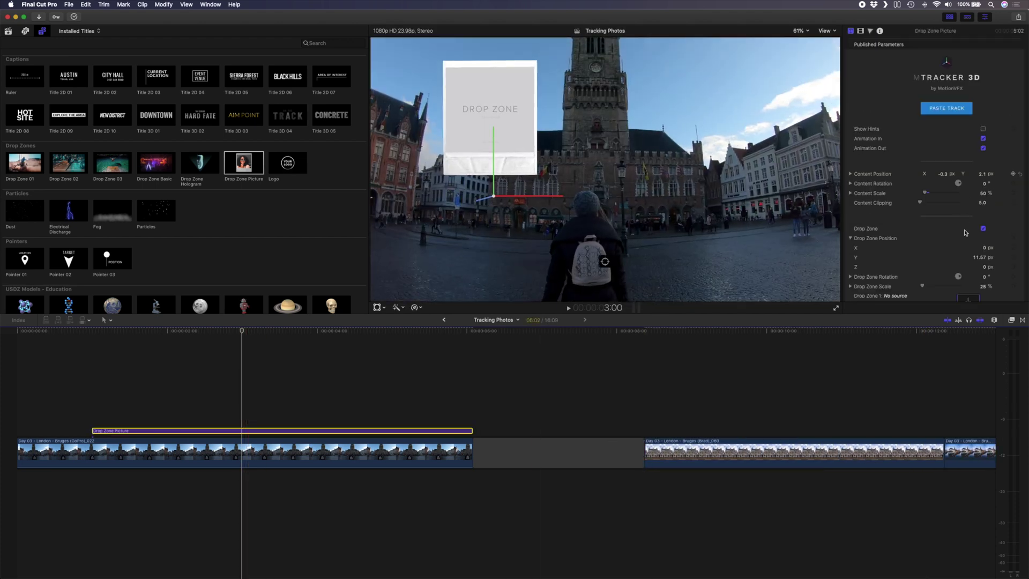
scroll(965, 233, "down", 3)
left_click(968, 231)
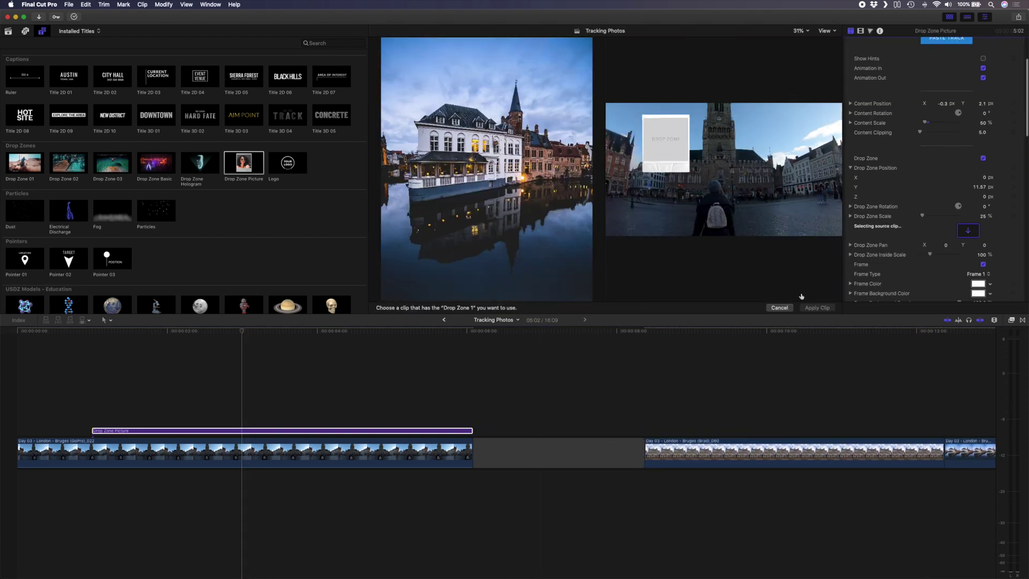
left_click(738, 450)
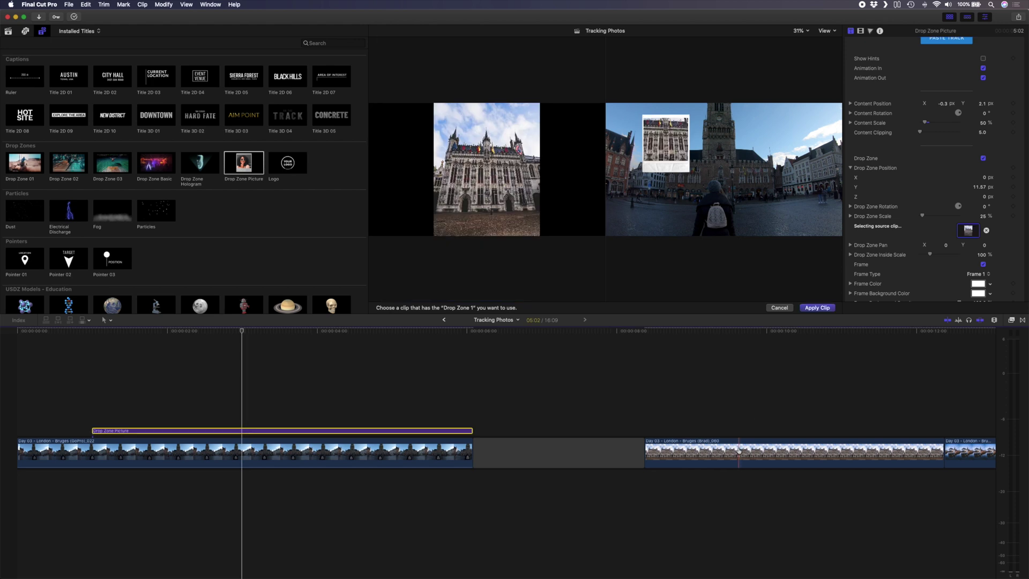
left_click(809, 309)
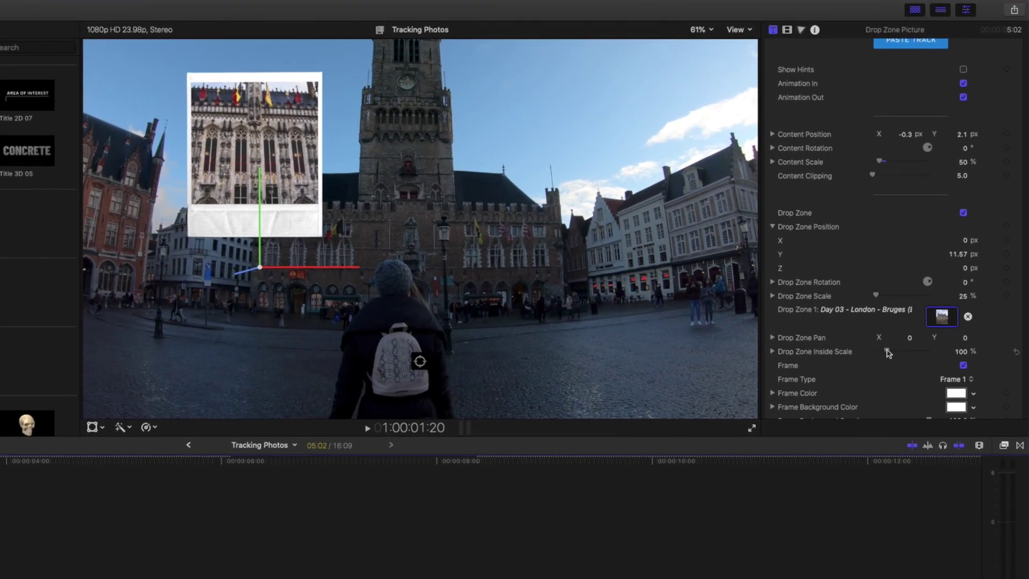
left_click_drag(930, 255, 927, 256)
left_click_drag(879, 361, 877, 361)
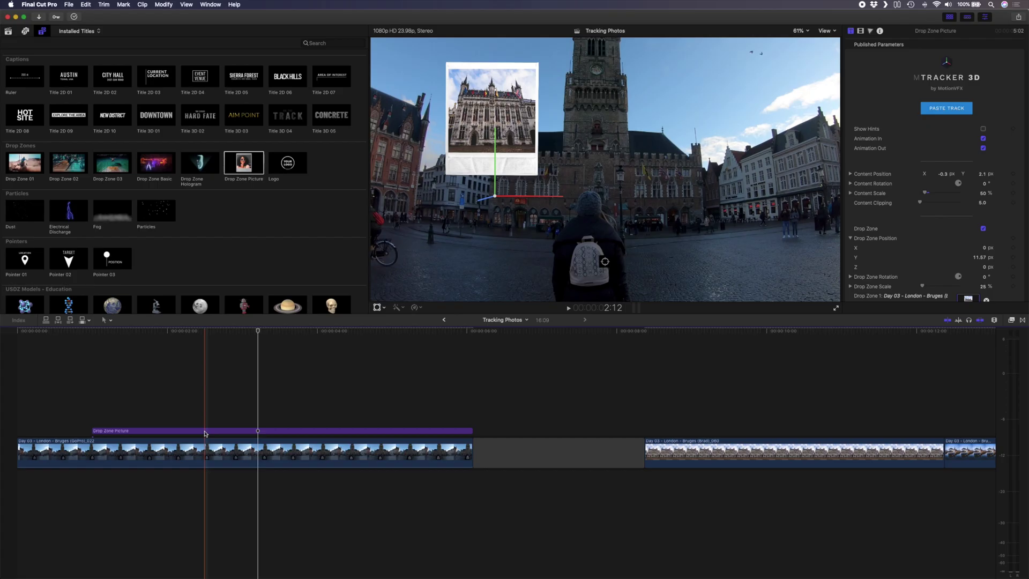
Duplicate the drop zone title onto a higher lane, trim its end, and paste the tracking data.
left_click_drag(210, 421, 298, 419)
key("alt+]")
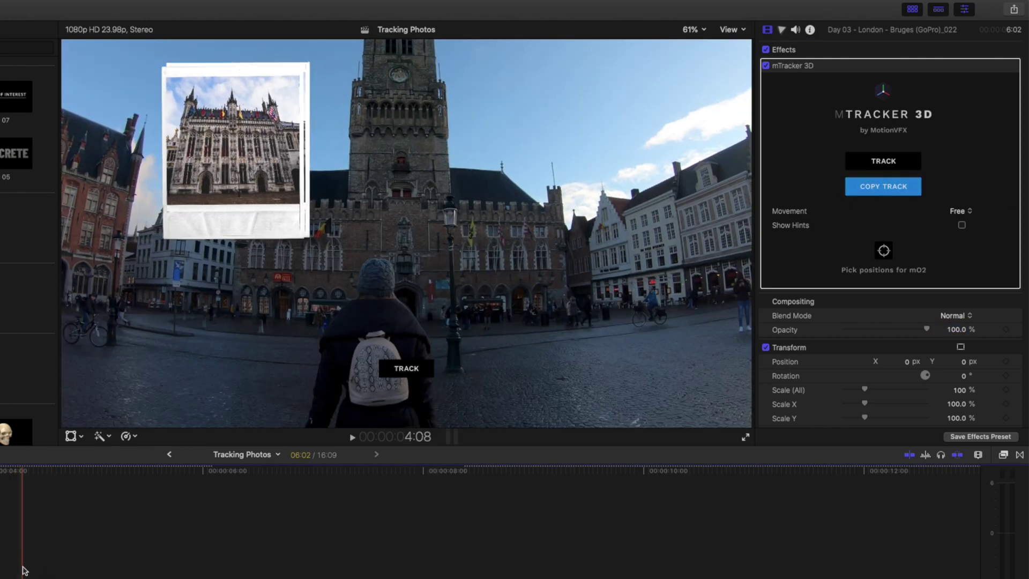
left_click(24, 570)
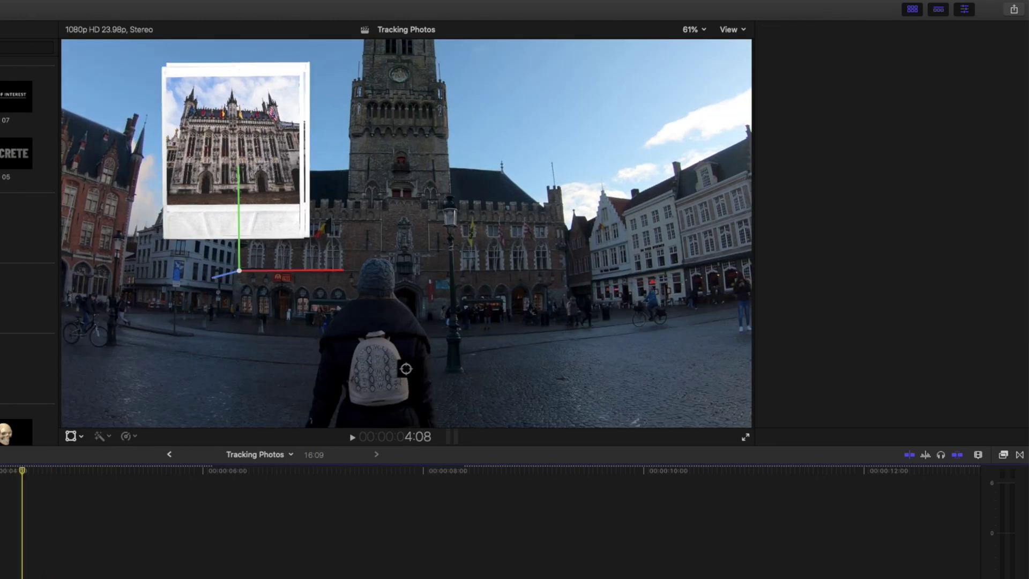
left_click(896, 150)
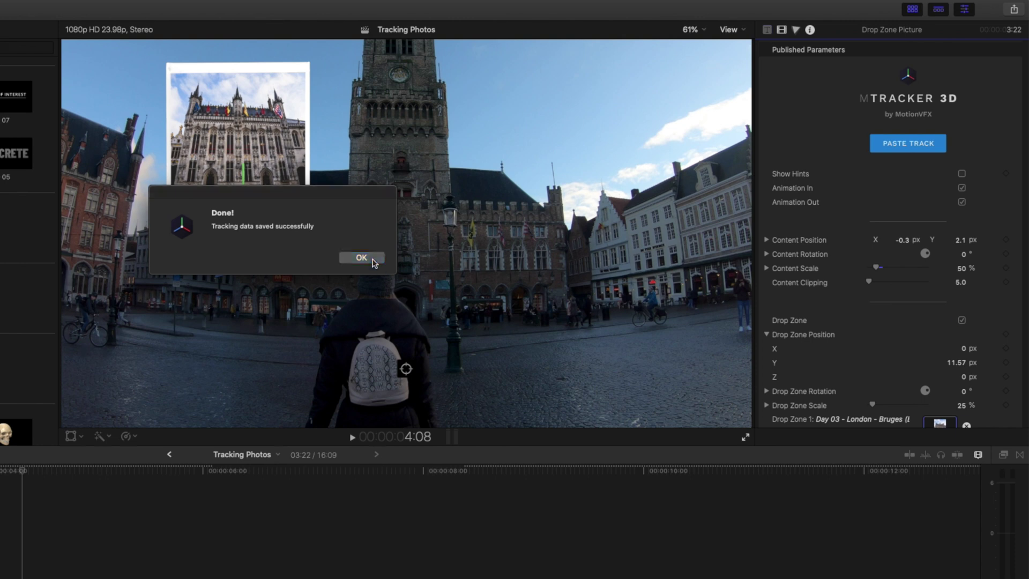
left_click(362, 257)
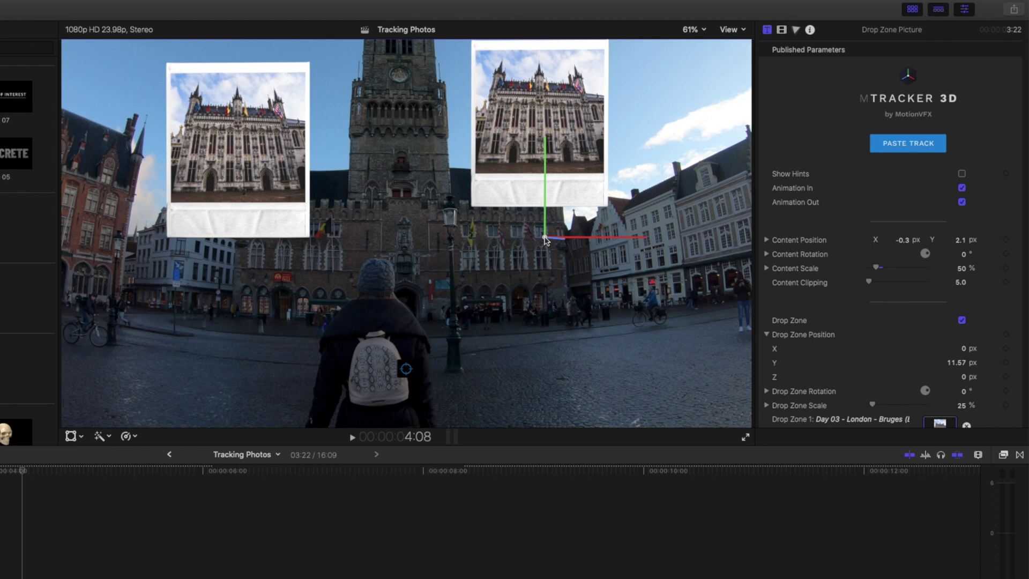
Move the second polaroid right of the belfry and turn off its shadow.
left_click_drag(904, 244, 905, 295)
scroll(905, 294, "down", 1)
scroll(906, 295, "down", 10)
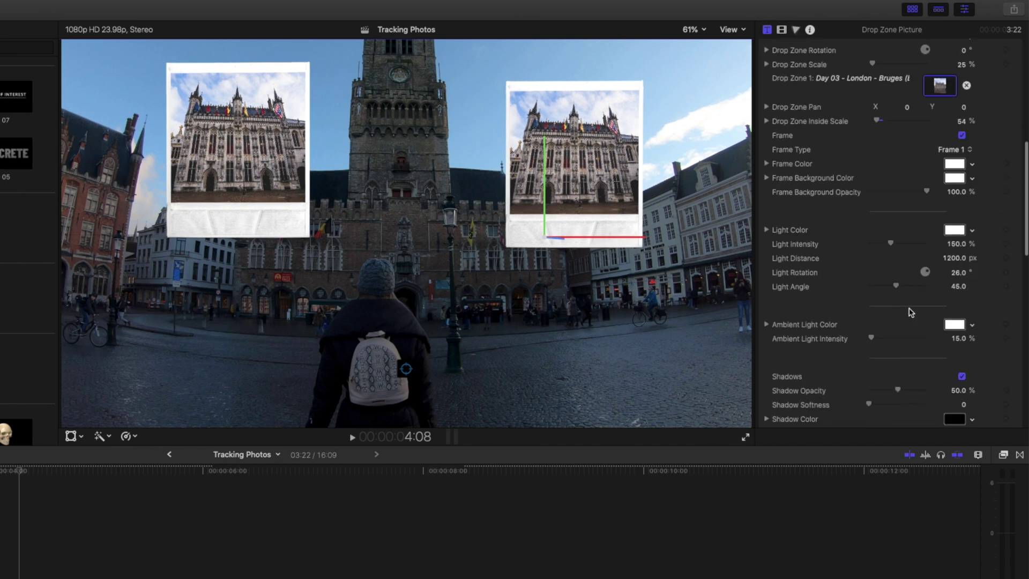
left_click(961, 375)
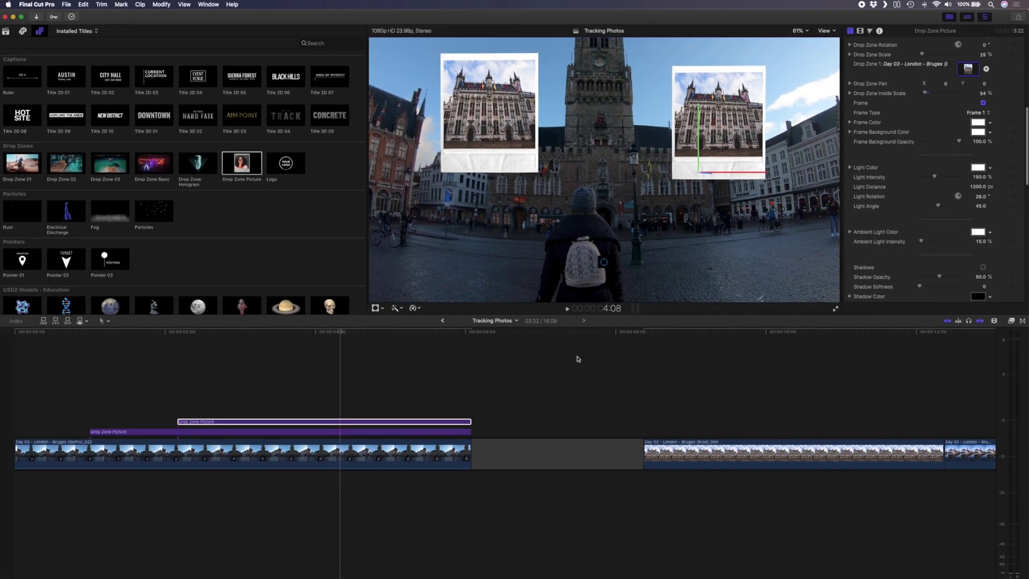
Swap the upper Drop Zone Picture's source to the white canal-side house photo.
left_click(355, 430)
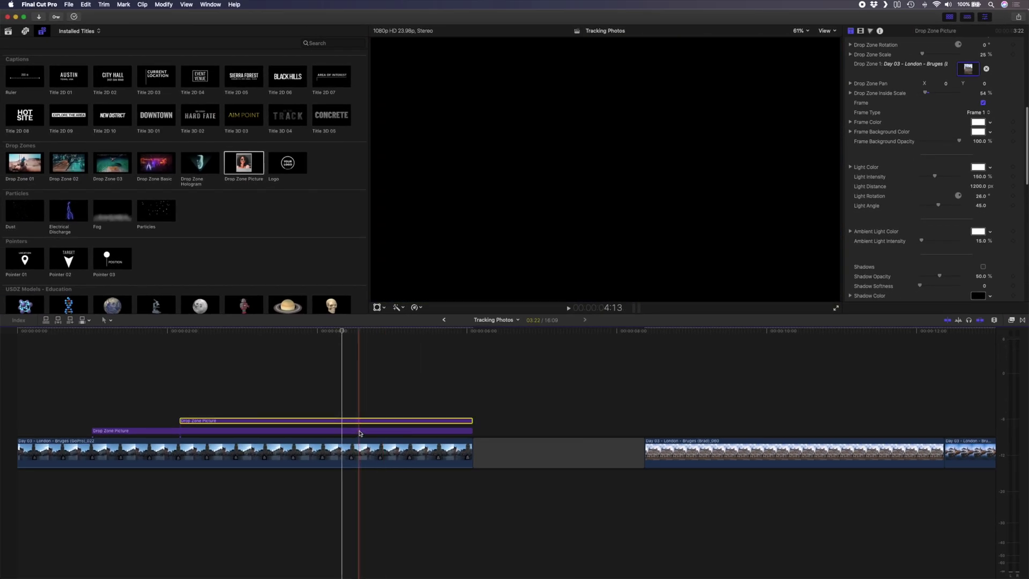
scroll(973, 253, "down", 3)
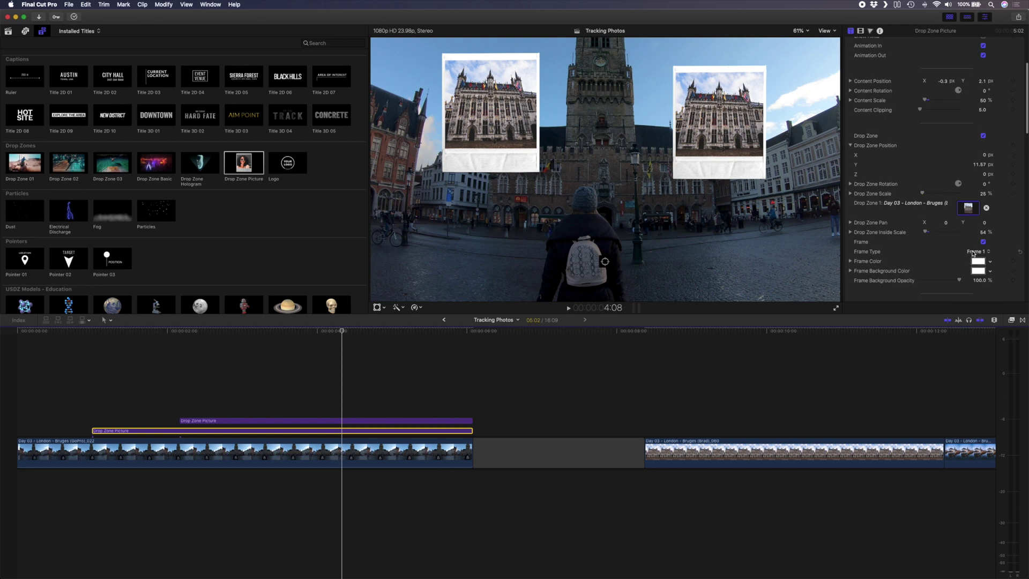
scroll(974, 186, "down", 8)
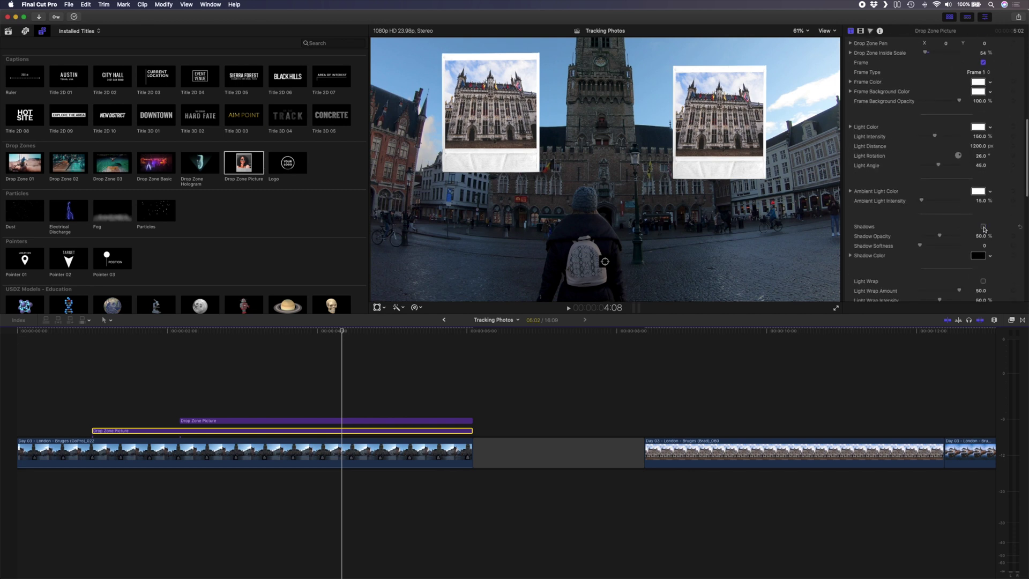
left_click(350, 421)
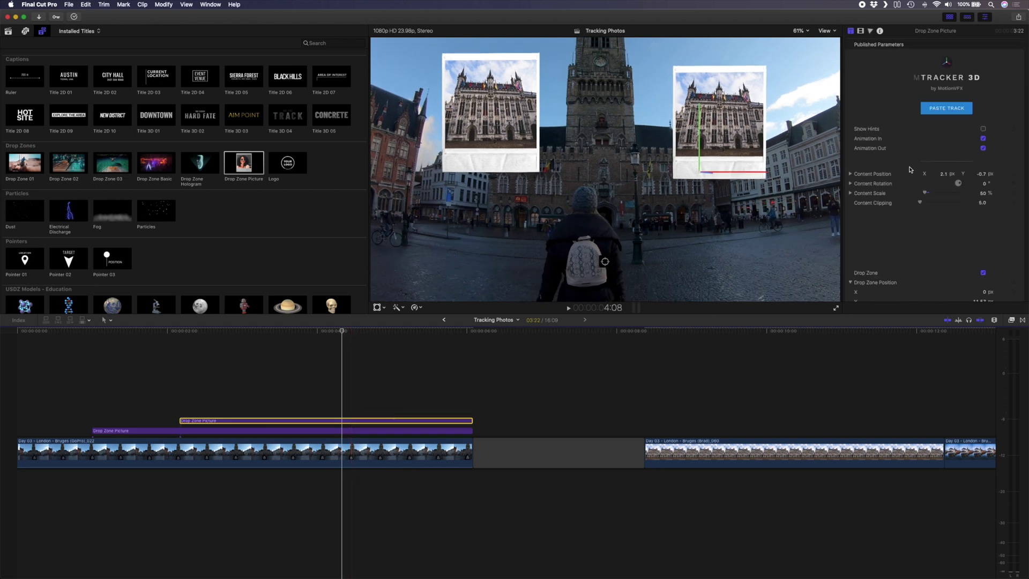
scroll(948, 203, "down", 2)
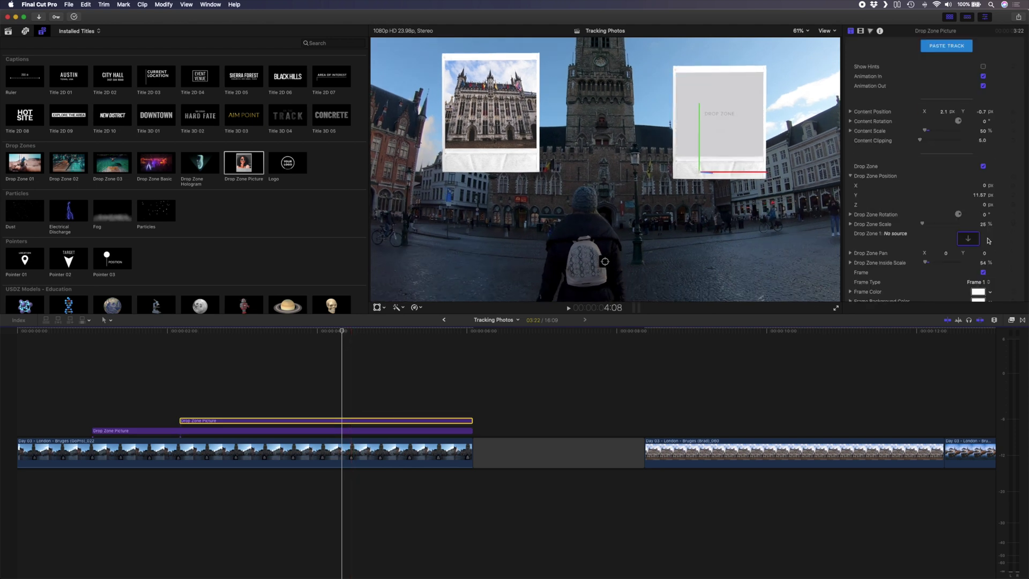
left_click(966, 241)
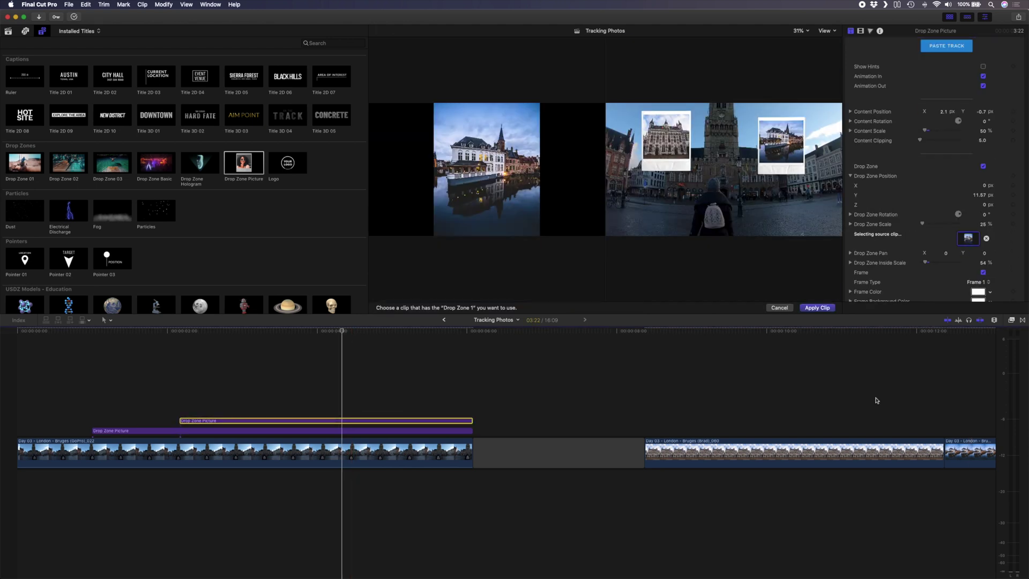
left_click(817, 308)
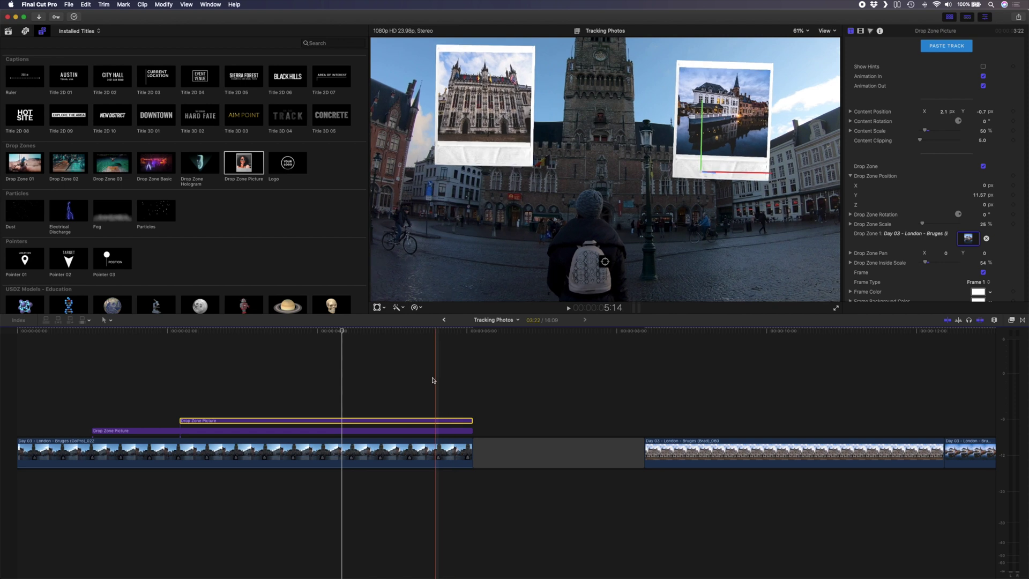
Deselect the titles and return the playhead to the start.
left_click(18, 366)
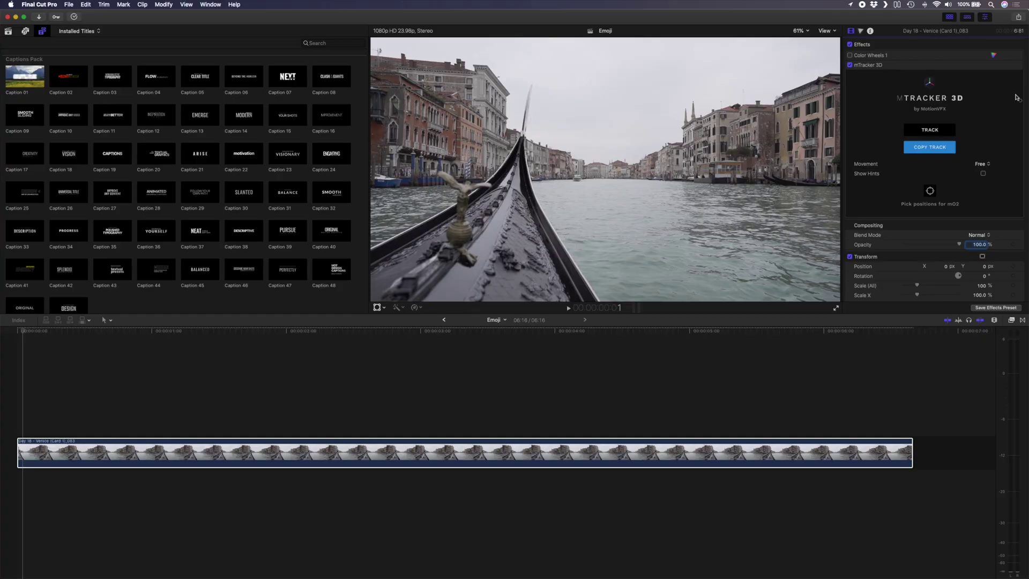
Copy the Venice clip's tracking data and add the Wow emoji title above the clip.
left_click(923, 155)
scroll(171, 168, "down", 10)
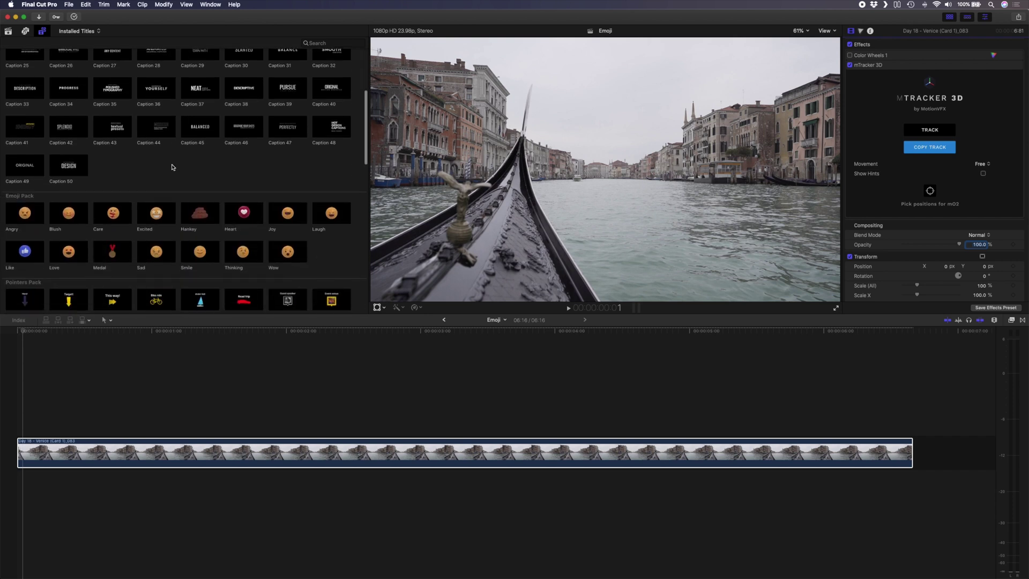
scroll(95, 136, "up", 2)
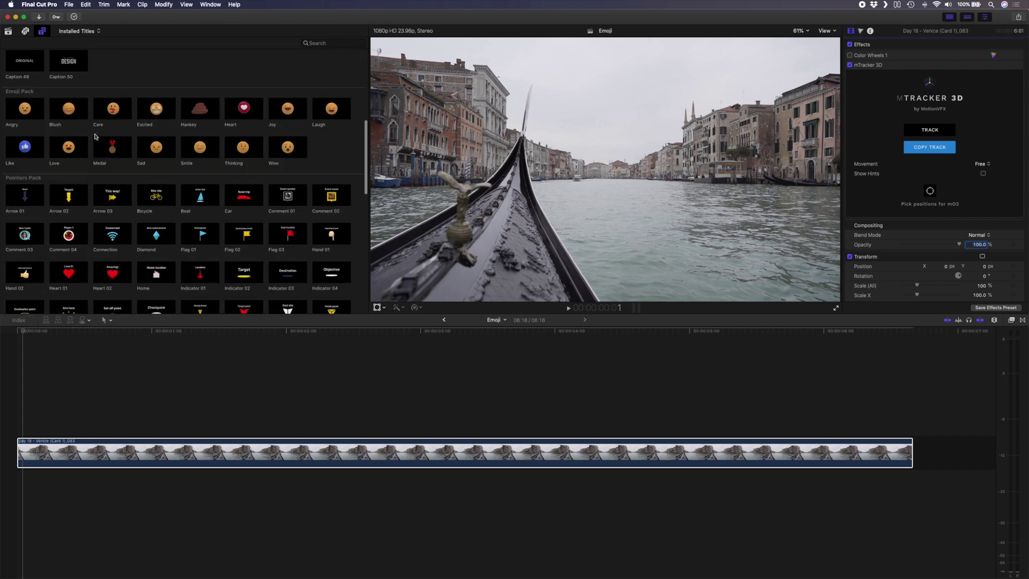
left_click_drag(288, 153, 107, 431)
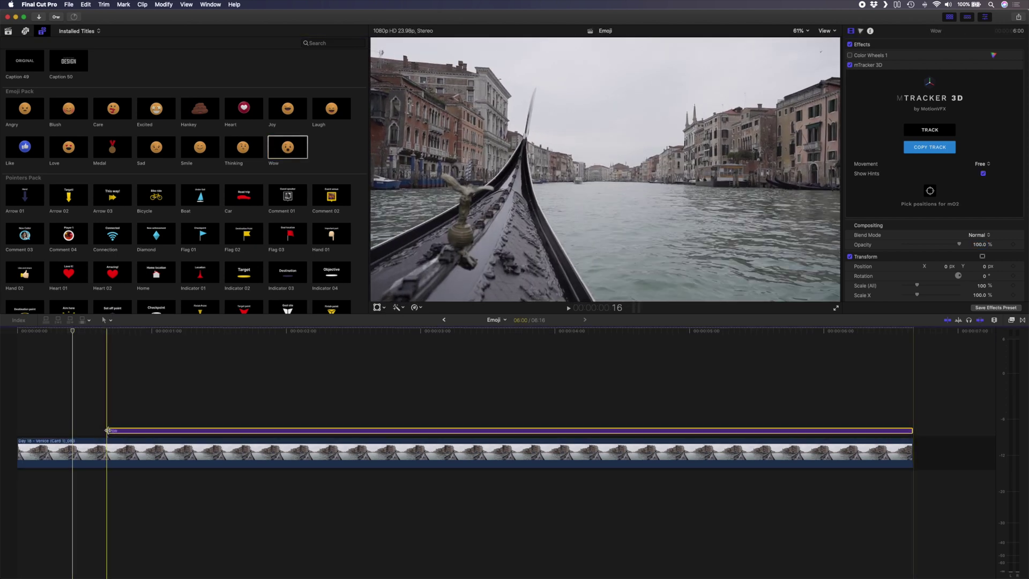
left_click(343, 331)
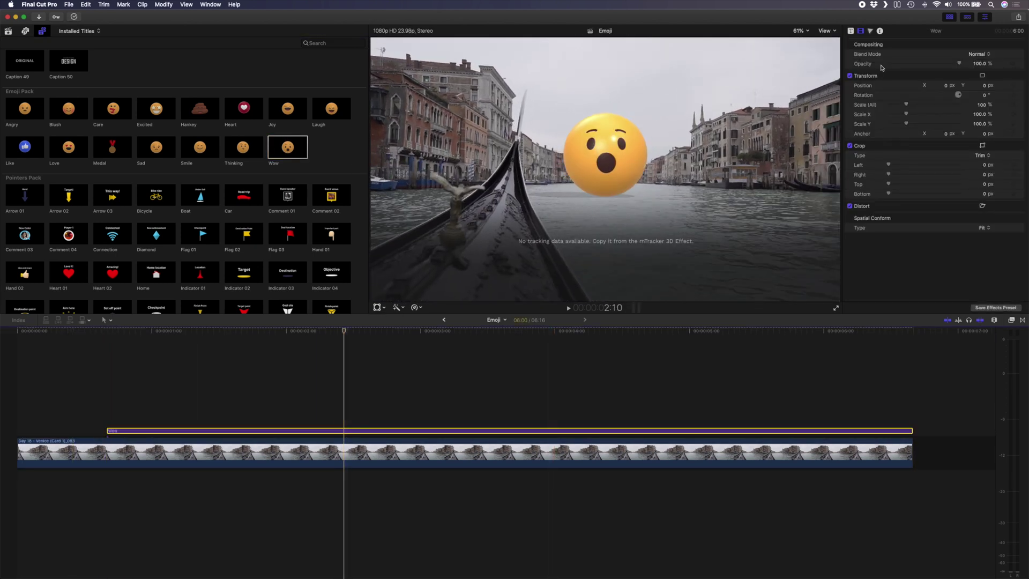
left_click(851, 31)
Paste the tracking onto the Wow emoji, hide hints, pin it near the right-bank buildings, and play.
left_click(951, 108)
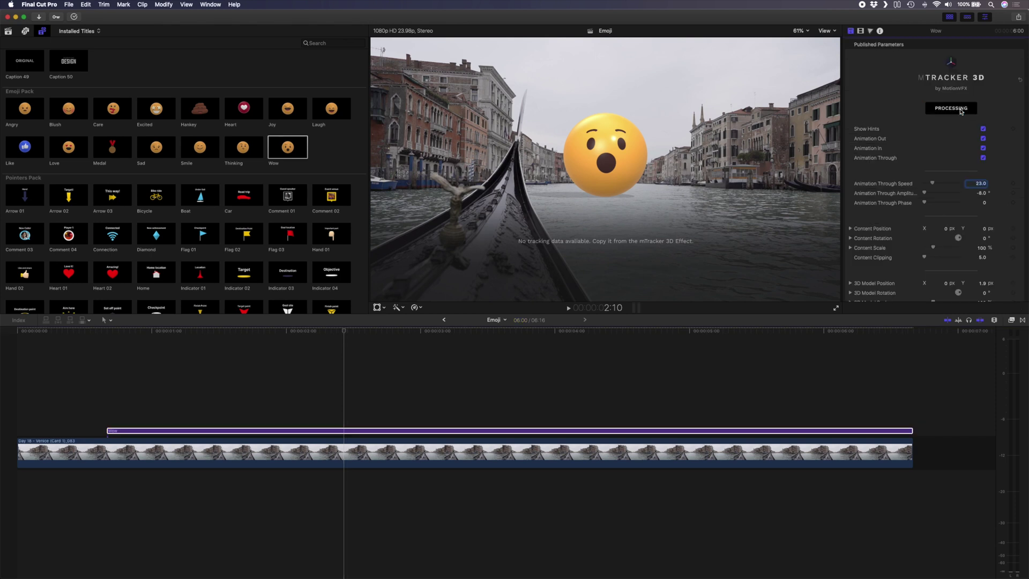
left_click(574, 185)
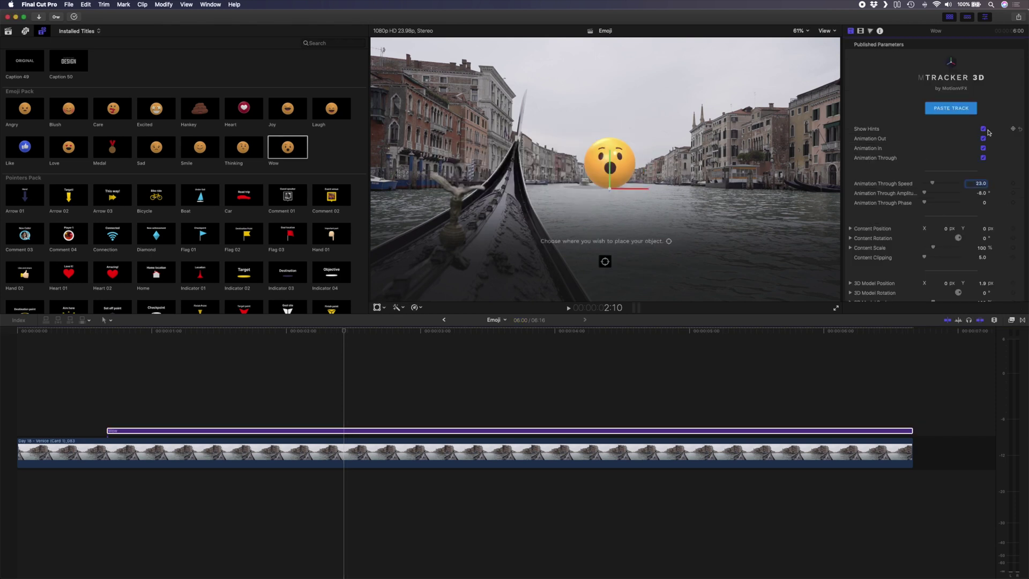
left_click(983, 129)
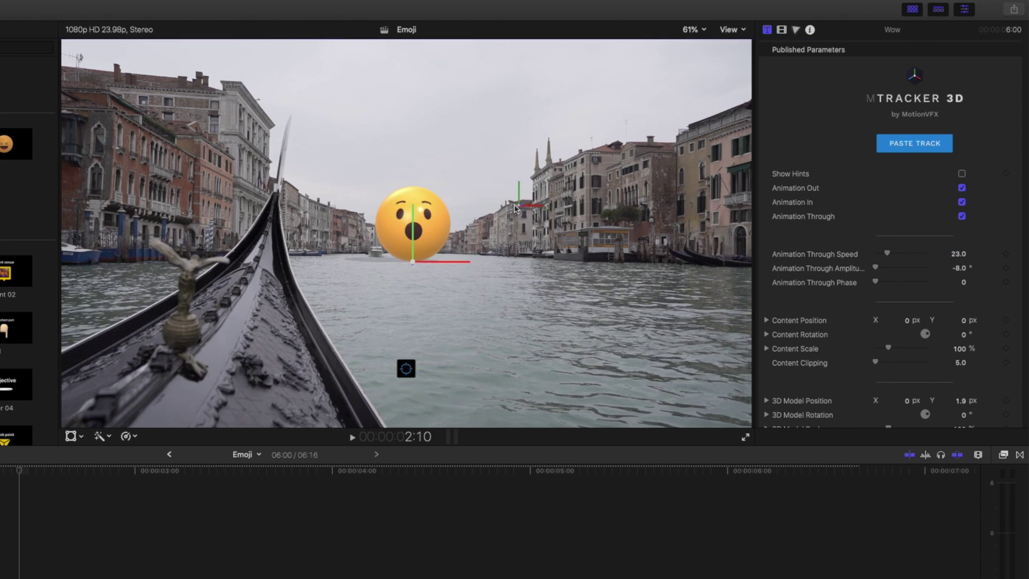
left_click(524, 215)
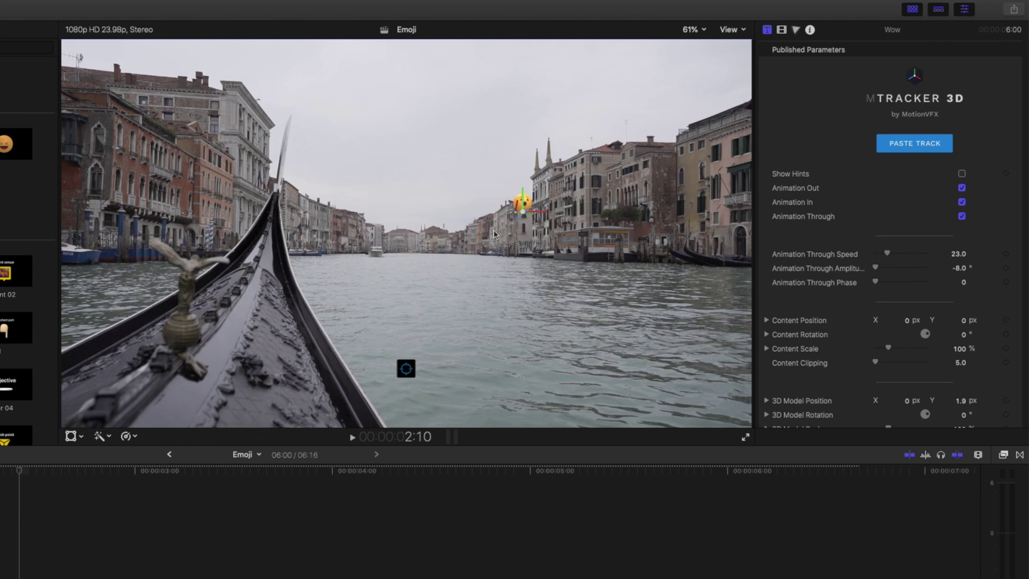
key("space")
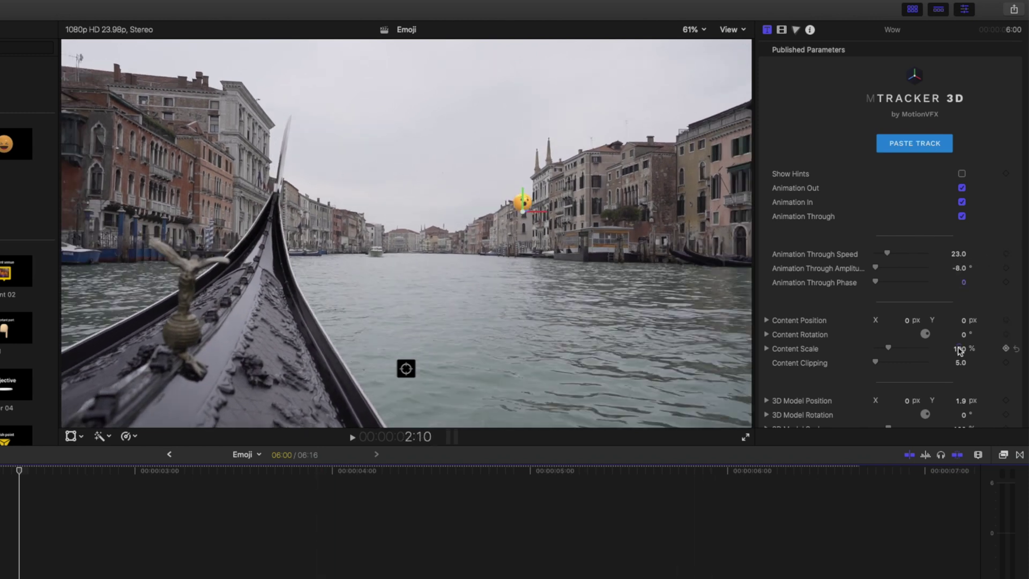
Scale the emoji to 474%, shift it slightly left, and rotate it 24.5° X, -14.2° Y.
left_click_drag(959, 348, 1005, 348)
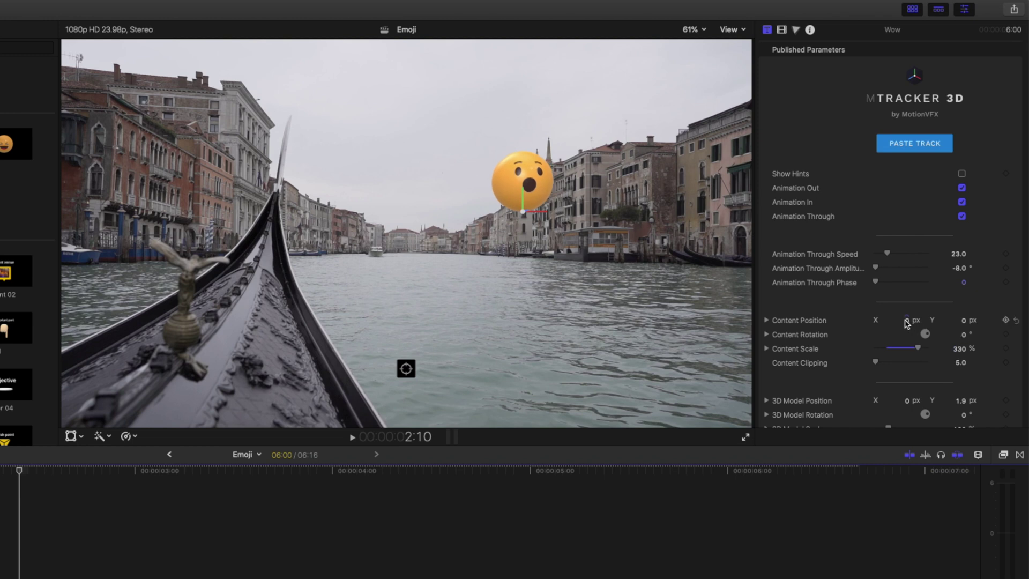
left_click_drag(906, 323, 966, 335)
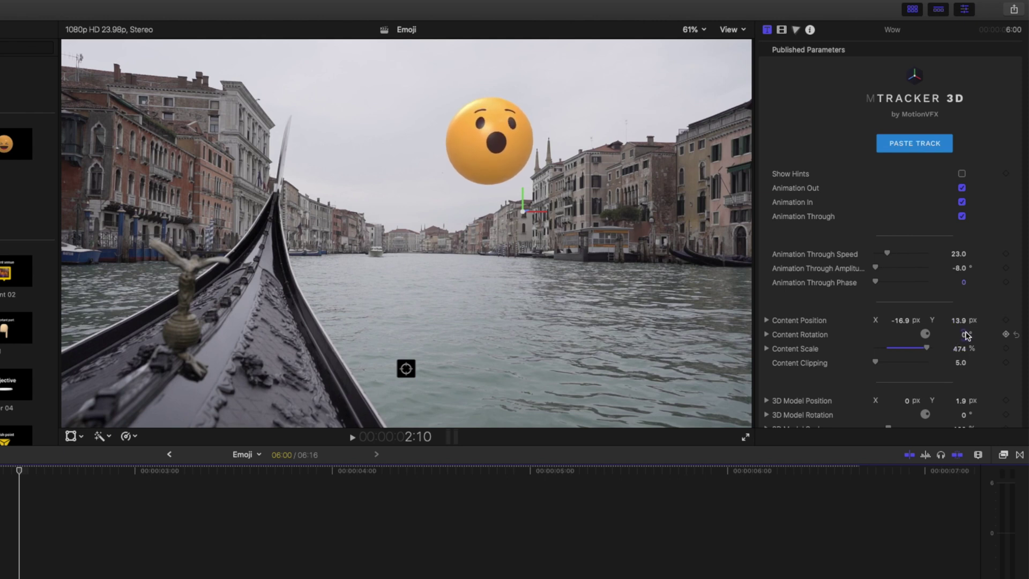
left_click_drag(900, 323, 960, 319)
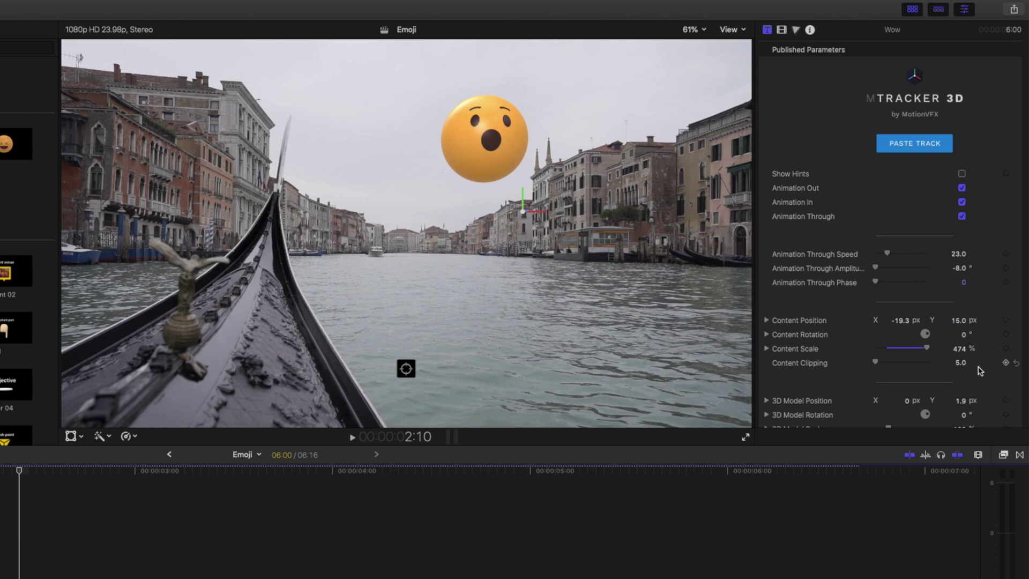
scroll(979, 371, "down", 4)
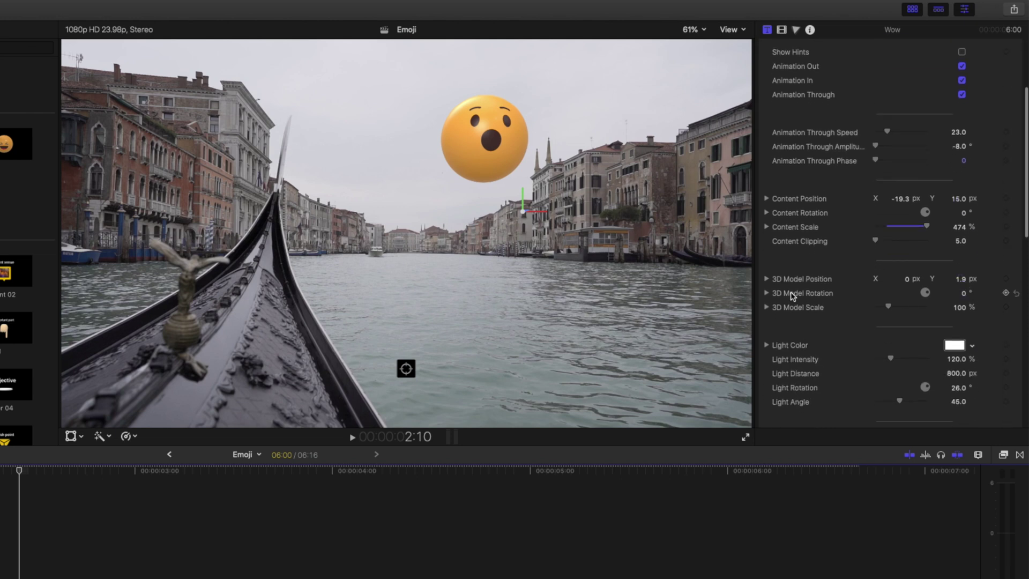
left_click(766, 293)
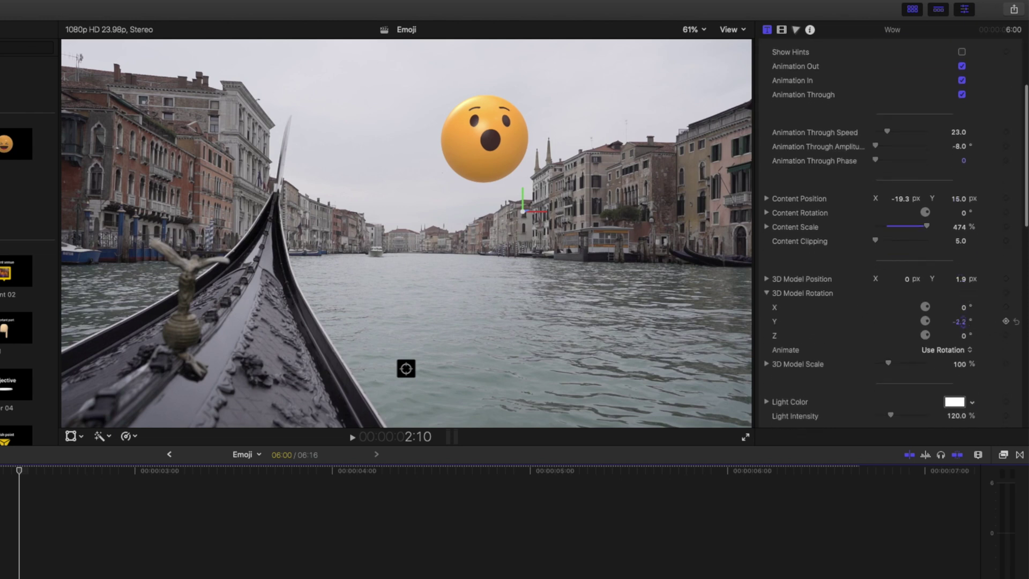
left_click_drag(960, 321, 964, 311)
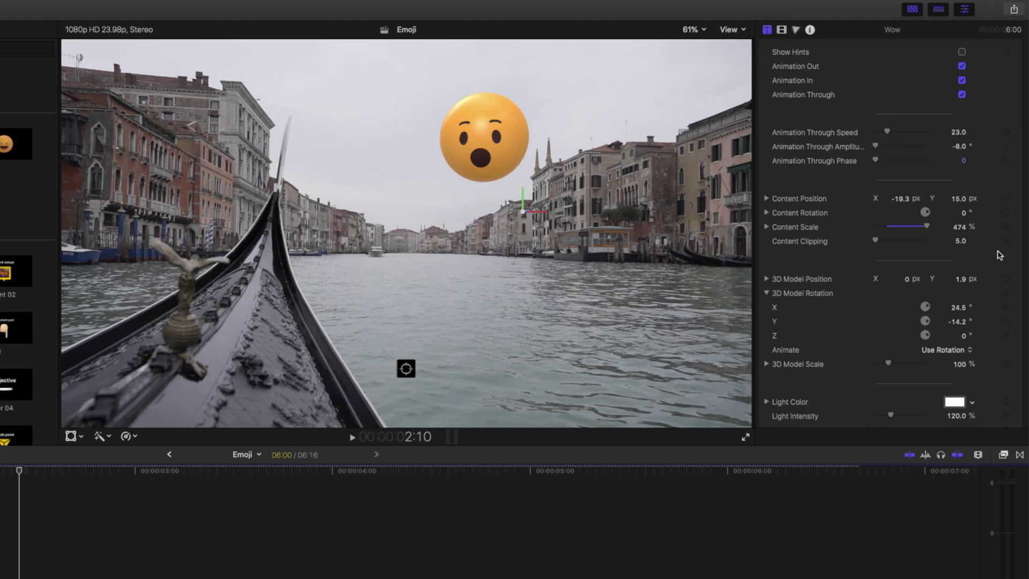
scroll(998, 254, "down", 5)
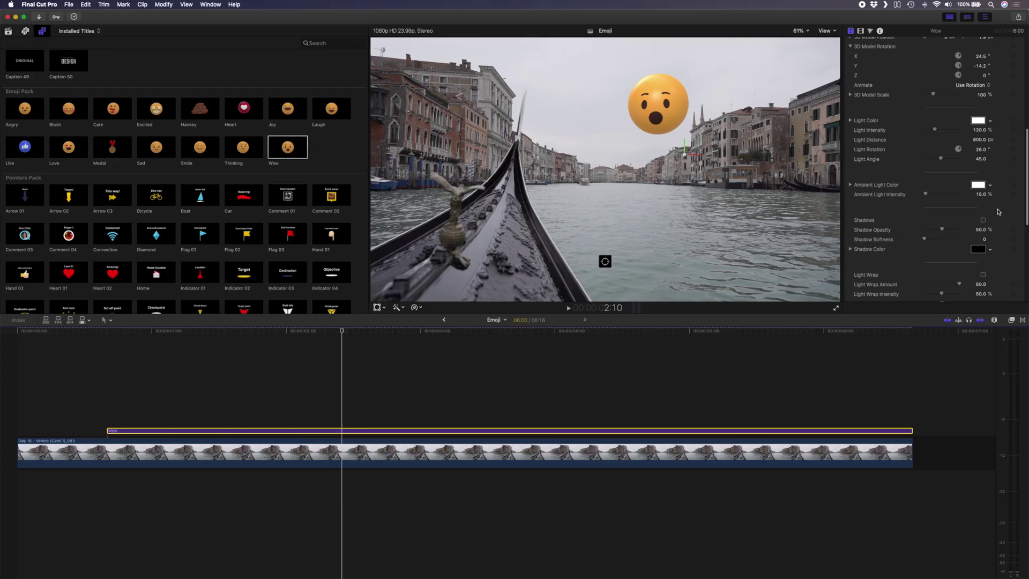
Enable Gaussian Blur and Noise on the emoji, with Noise Amount set to 0.05.
scroll(999, 212, "down", 10)
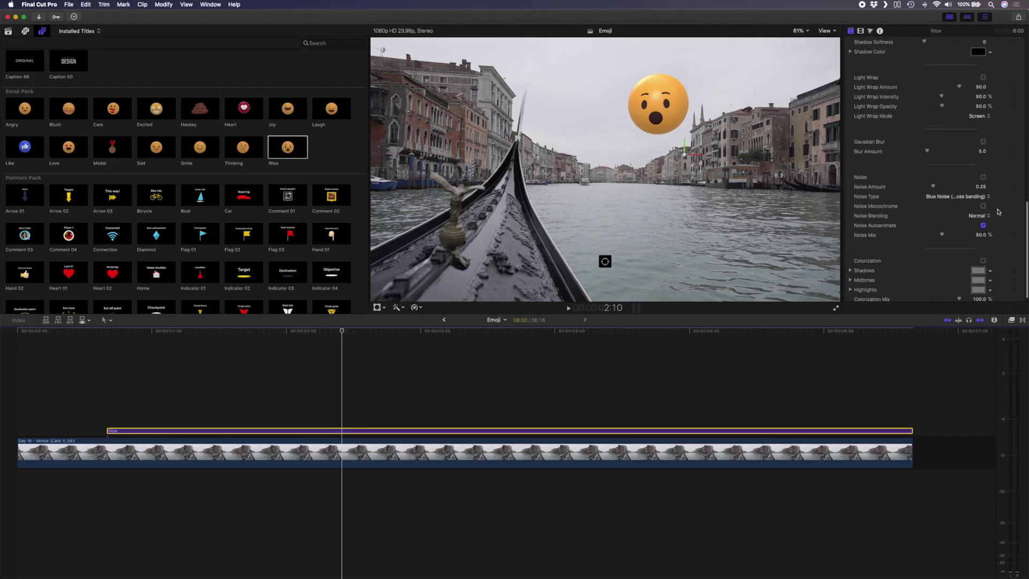
left_click(981, 179)
type("0.0")
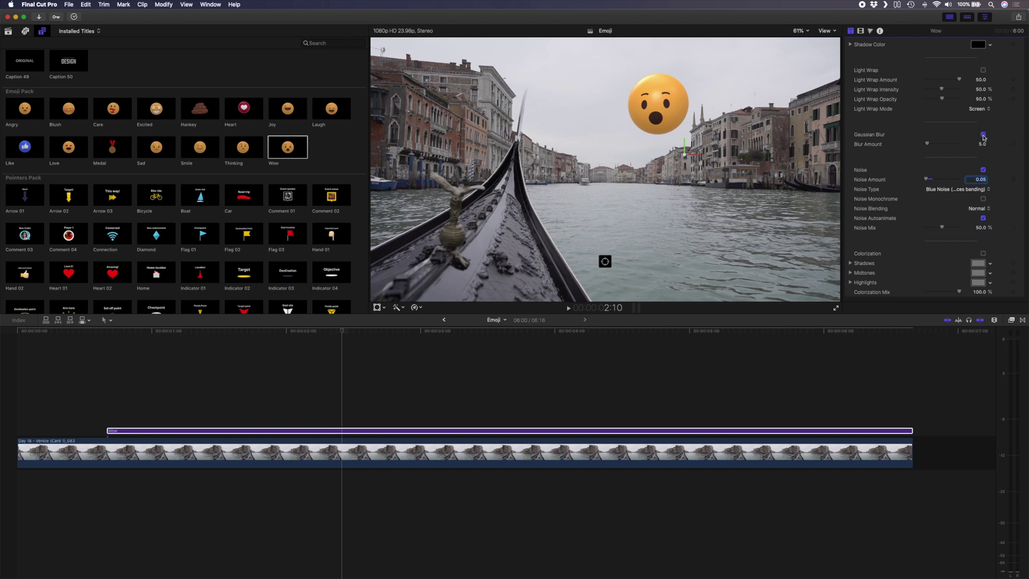
type("5")
key("Return")
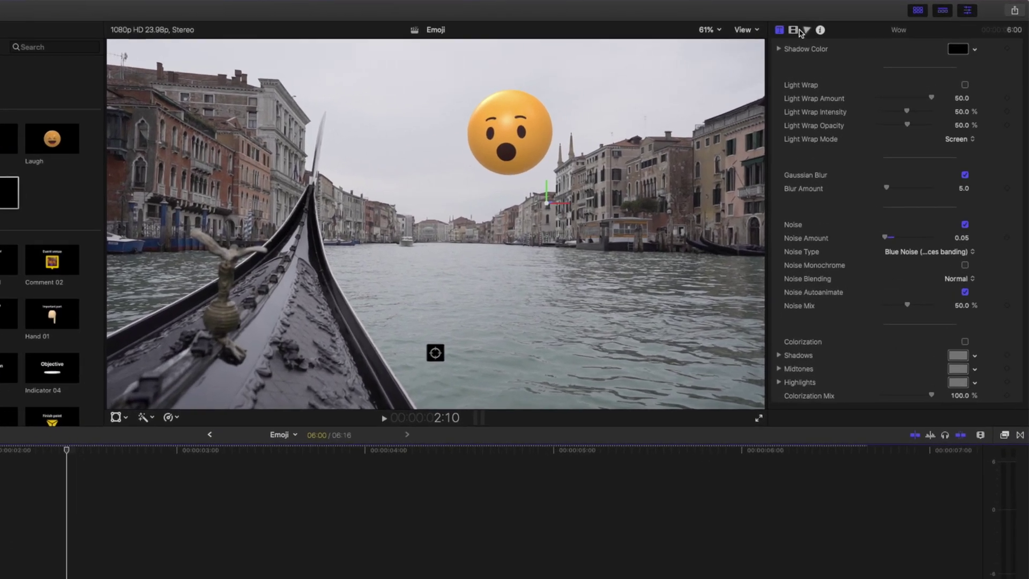
Add a Color Wheels saturation tweak to the Wow emoji, then group it with the Venice clip as a compound clip.
left_click(806, 30)
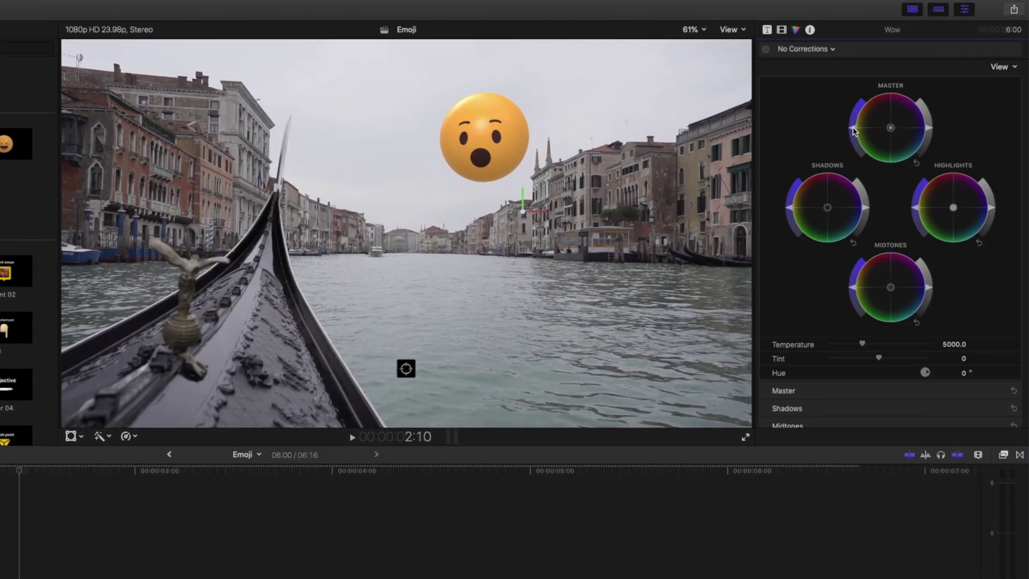
left_click_drag(853, 130, 854, 133)
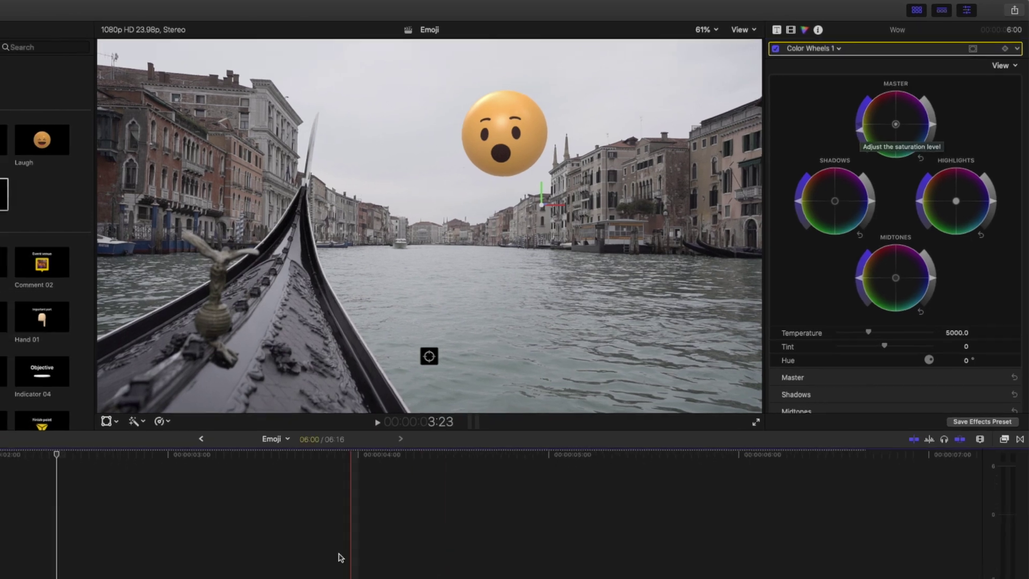
left_click_drag(538, 399, 397, 473)
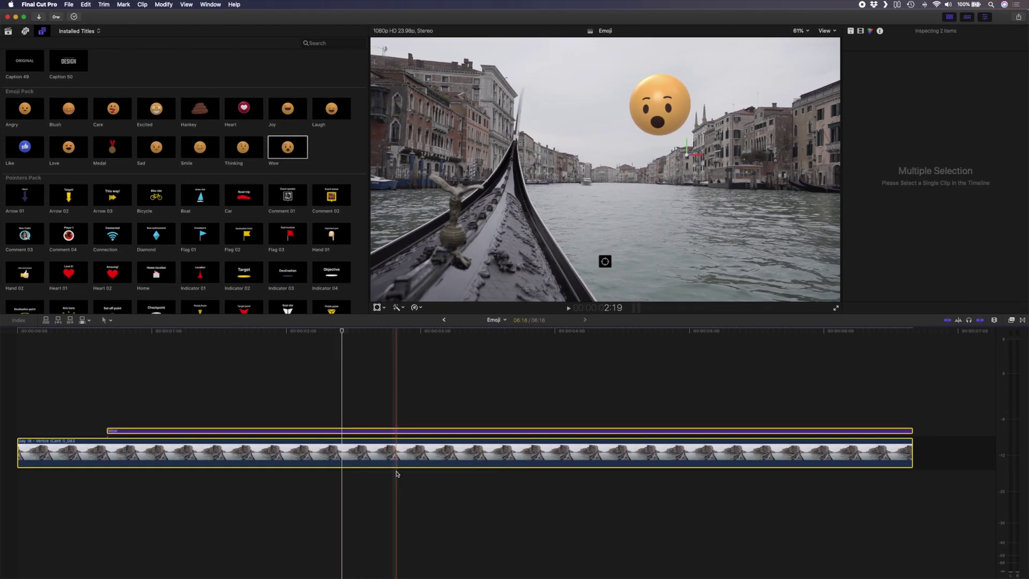
key("alt+g")
Name the compound clip 'Emoji Clip' and apply the Blockbuster 5 effect to it.
type("Emoji Clip")
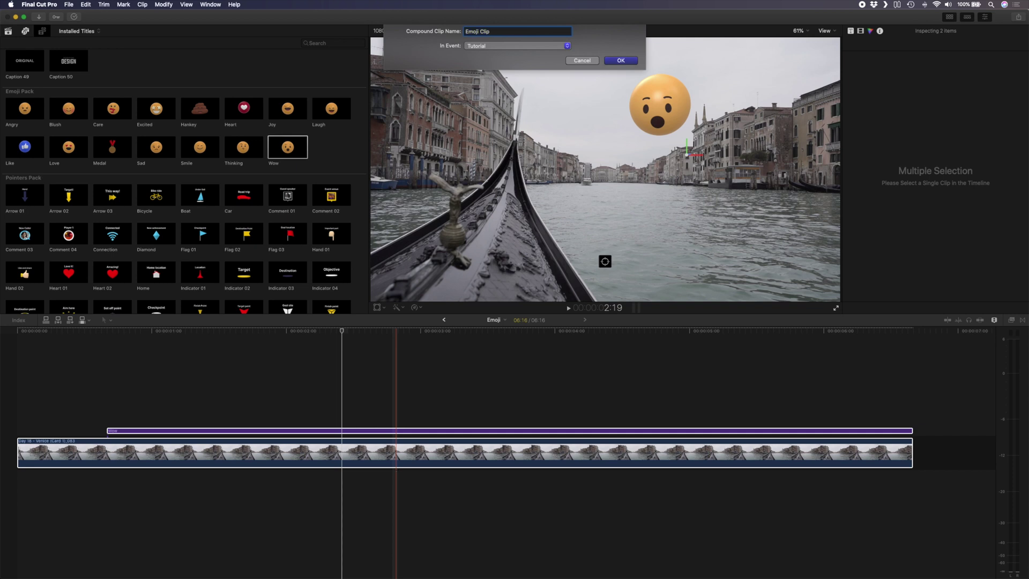
key("Return")
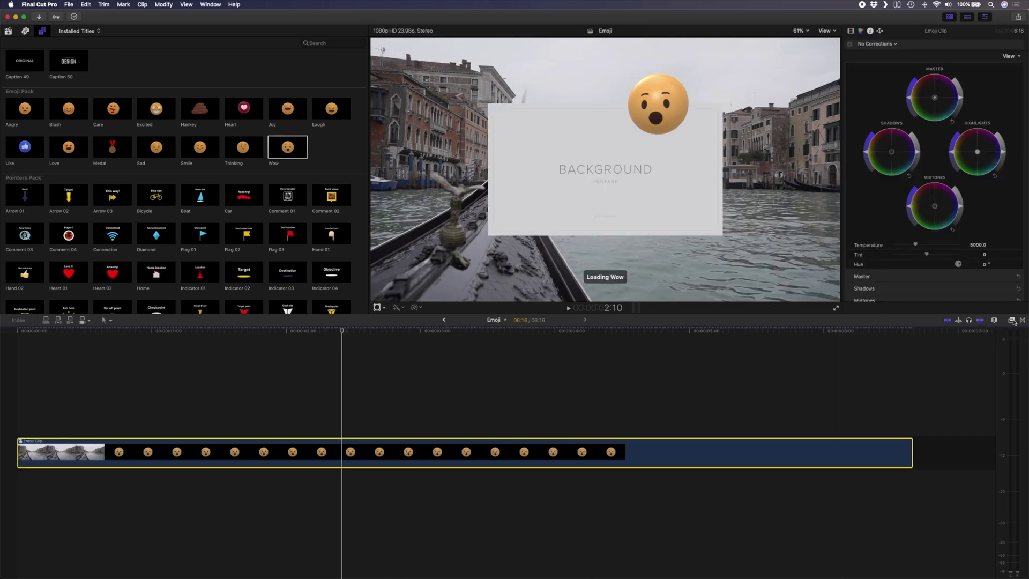
left_click(1013, 321)
left_click_drag(903, 395, 421, 443)
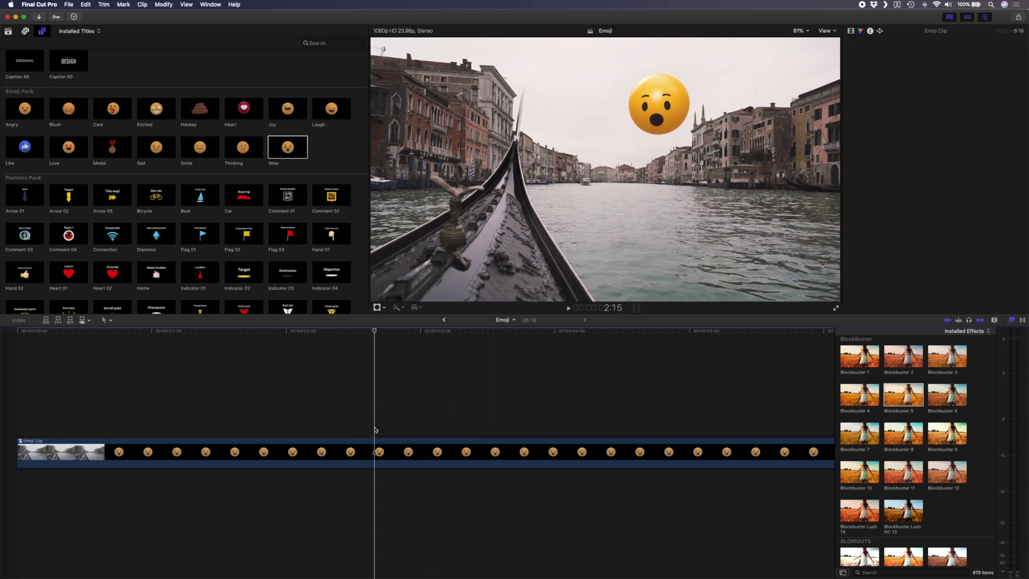
Inspect the Wow title inside Emoji Clip, then return to the parent Emoji project.
double_click(378, 452)
left_click(381, 431)
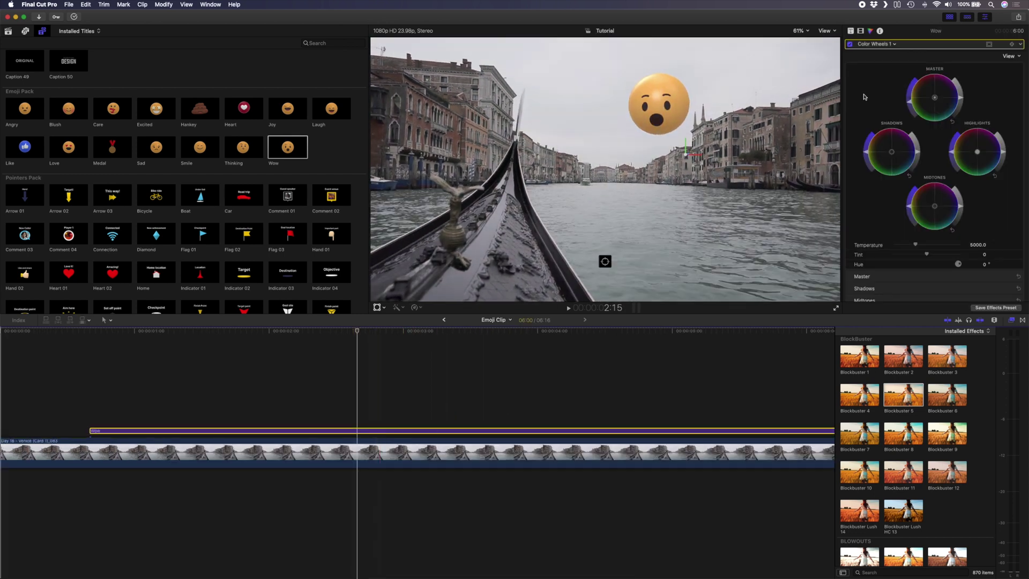
left_click(912, 108)
left_click(443, 319)
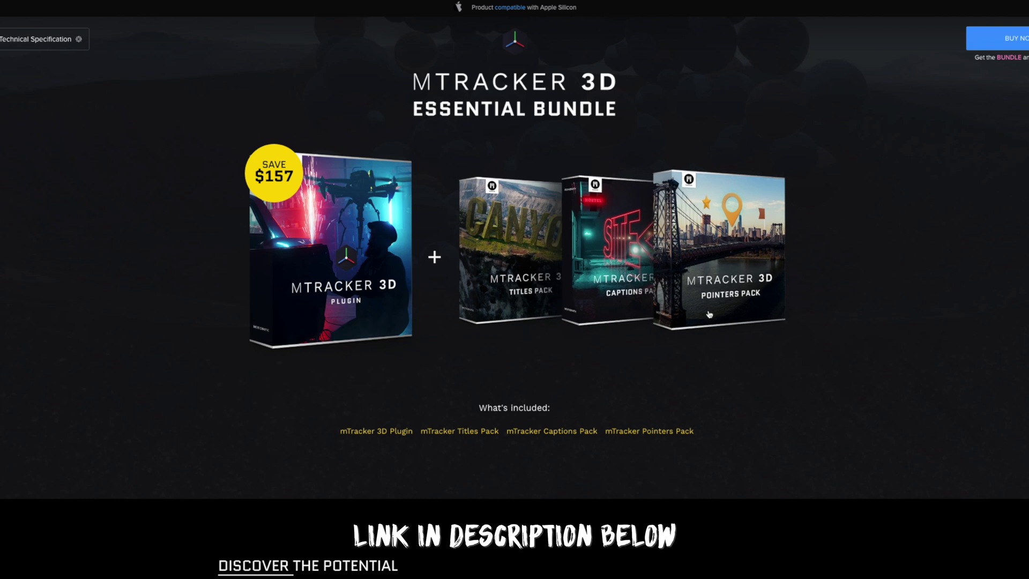
Show the BUY NOW pricing options for the mTracker 3D Essential Bundle.
left_click(959, 95)
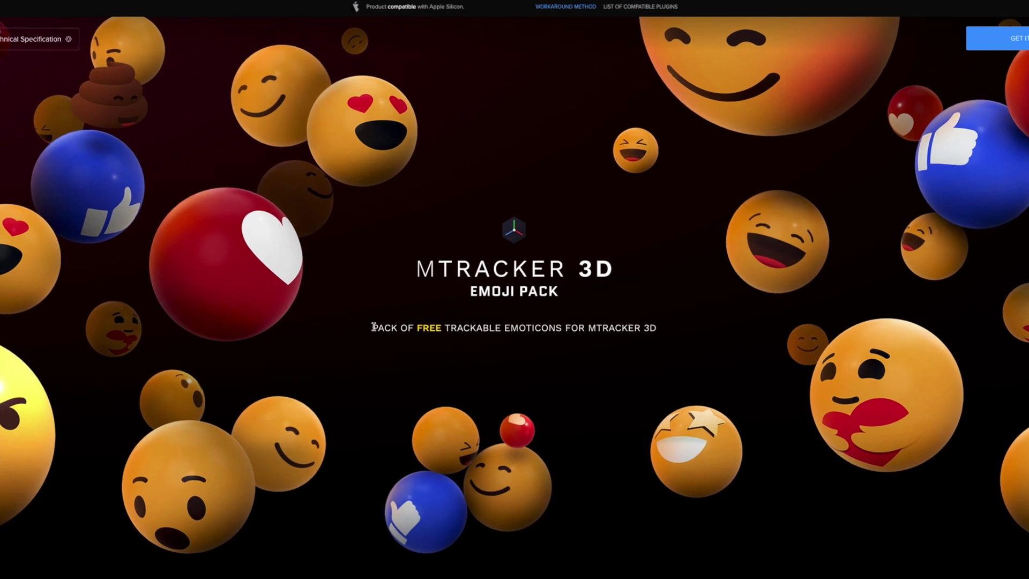
left_click_drag(373, 326, 671, 334)
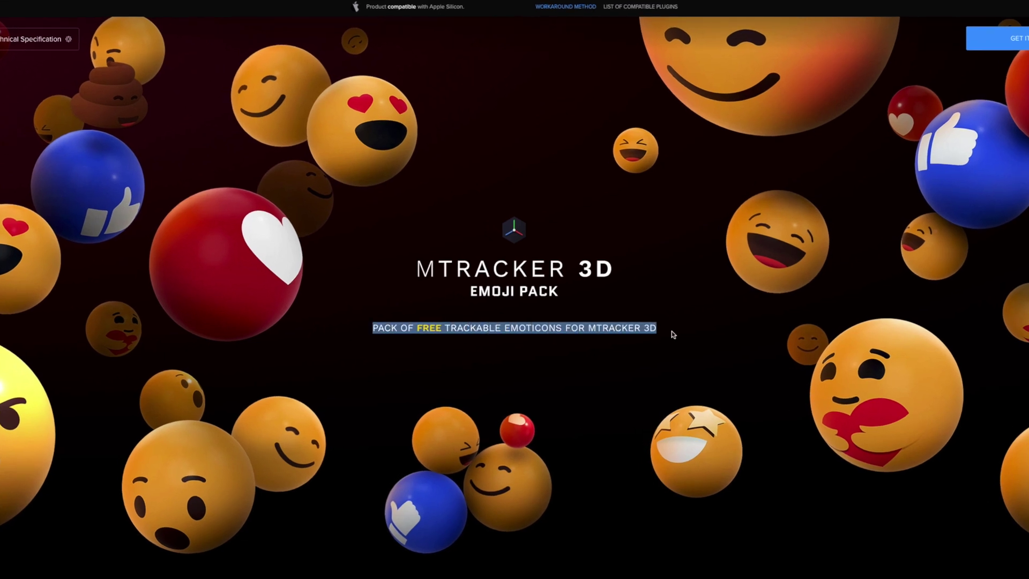